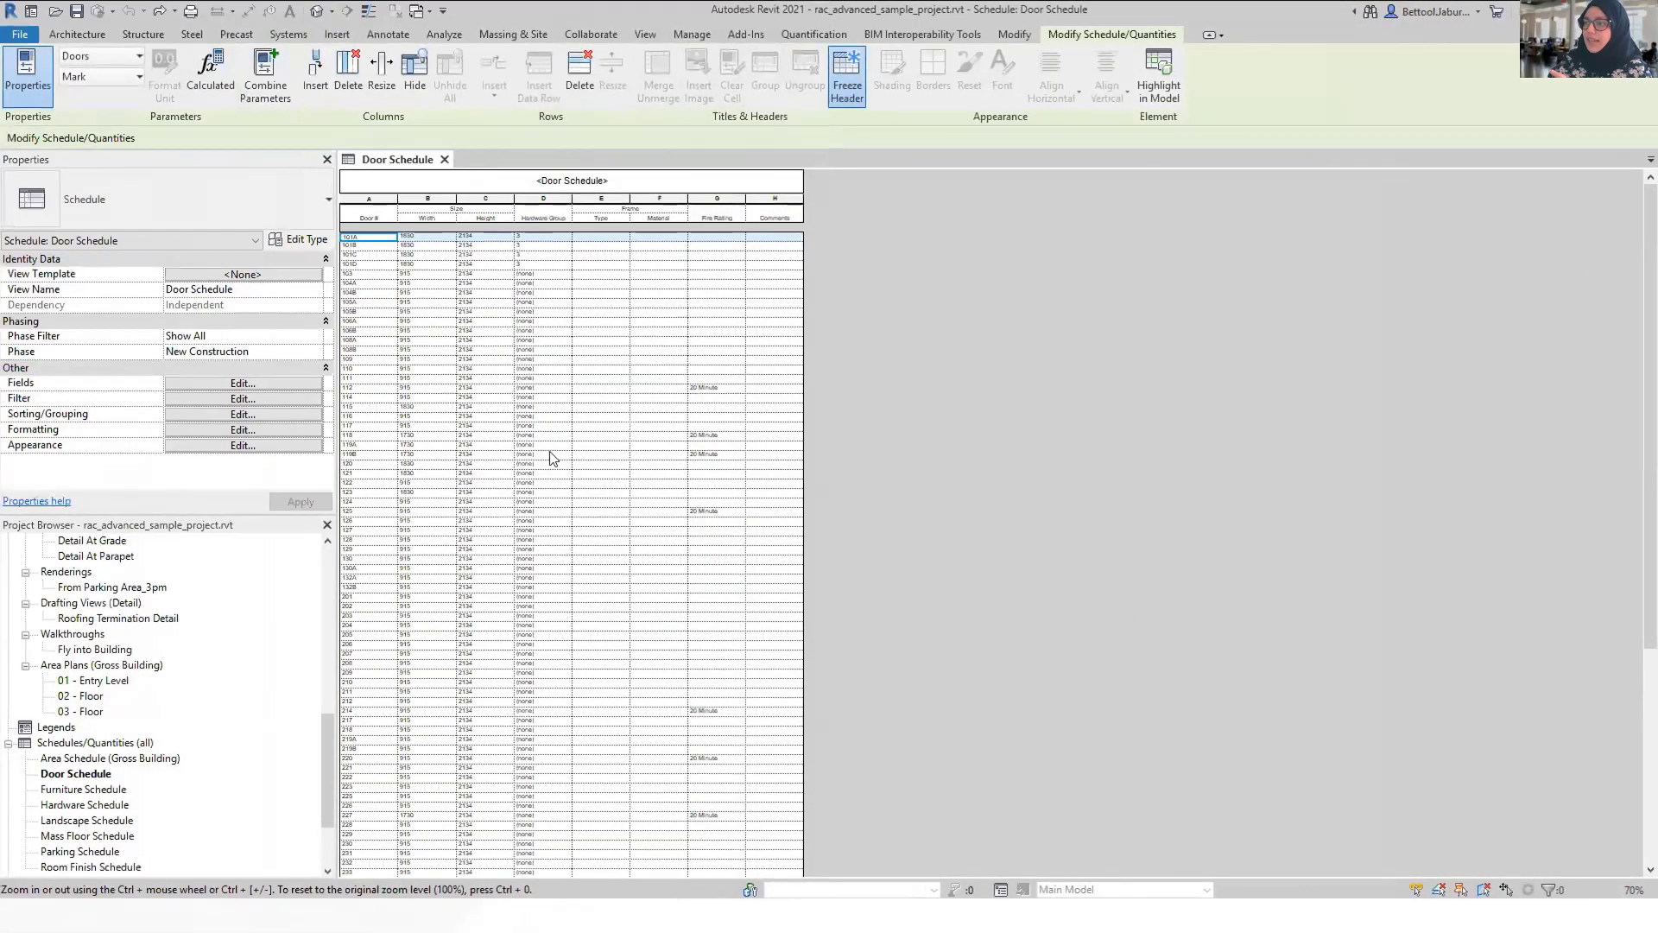
pyautogui.moveTo(95, 875)
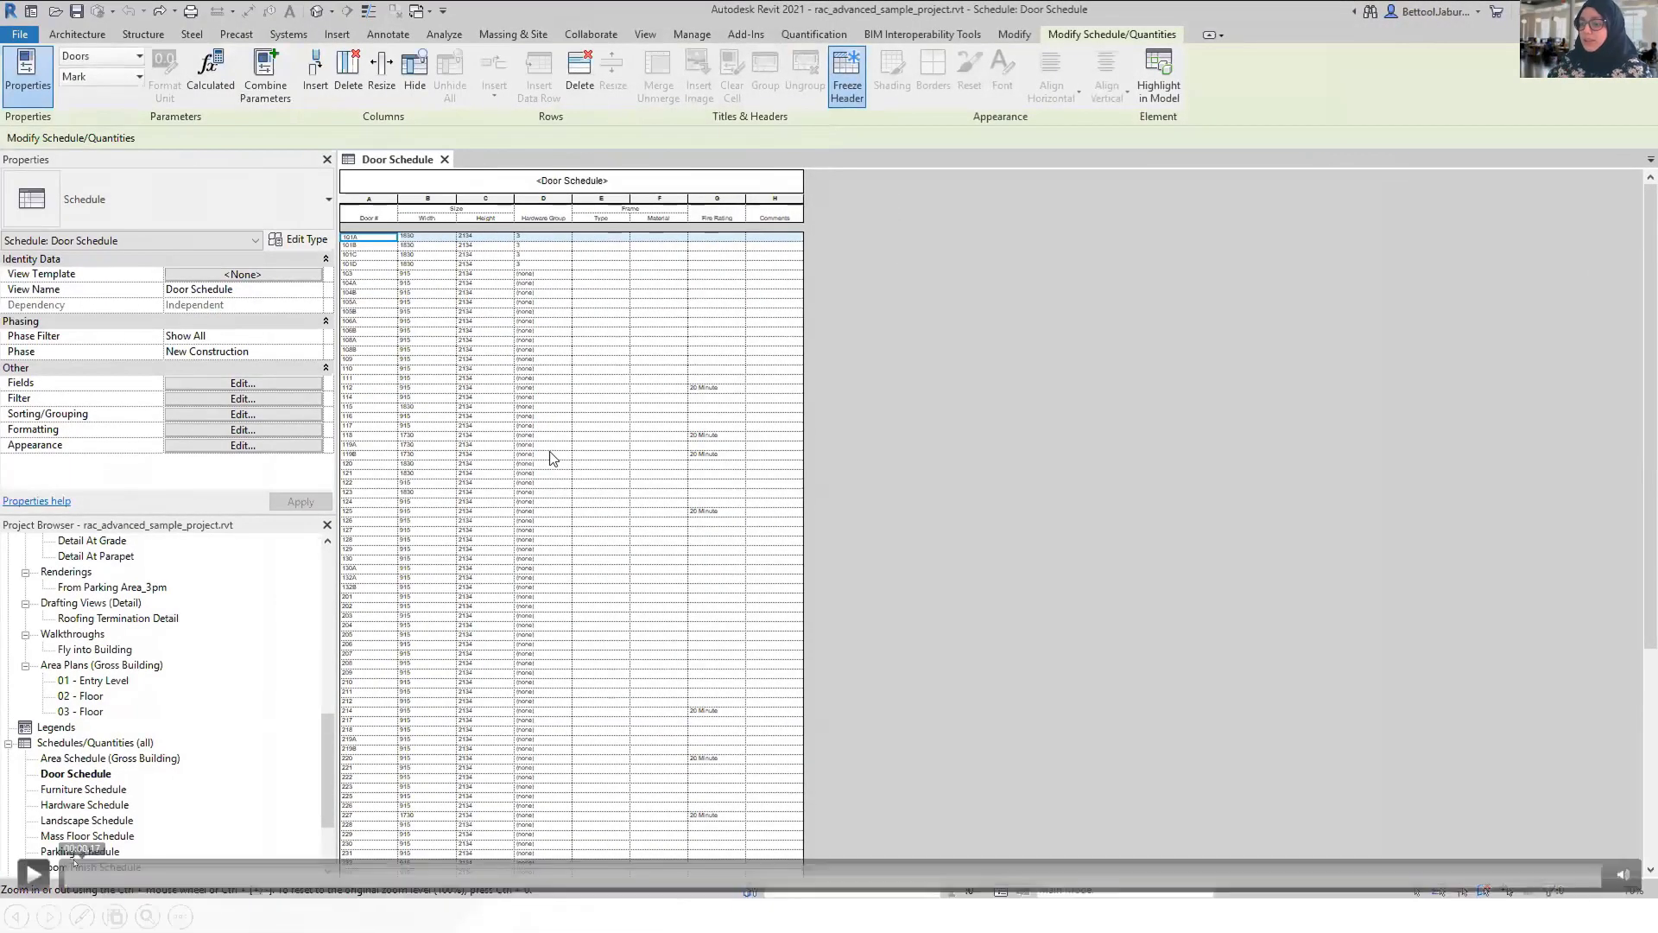
pyautogui.click(32, 874)
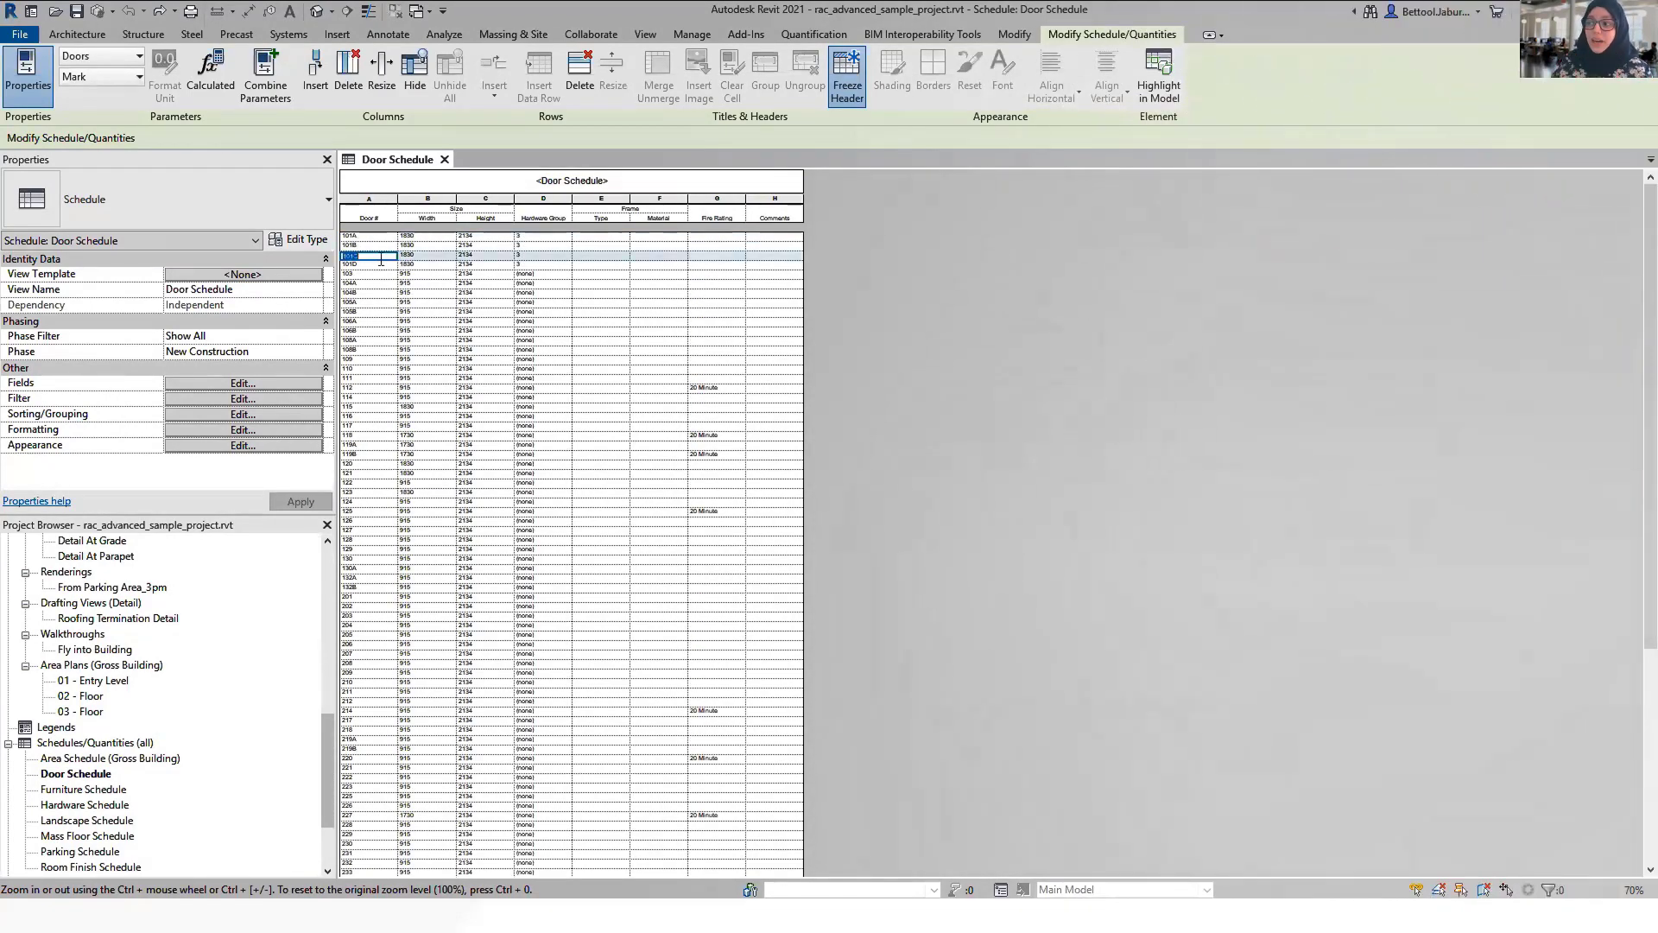
# Zoom in and out on the Door Schedule to examine its rows at larger and smaller text sizes.
pyautogui.keyDown('ctrl'); pyautogui.scroll(6, 386, 317); pyautogui.keyUp('ctrl')
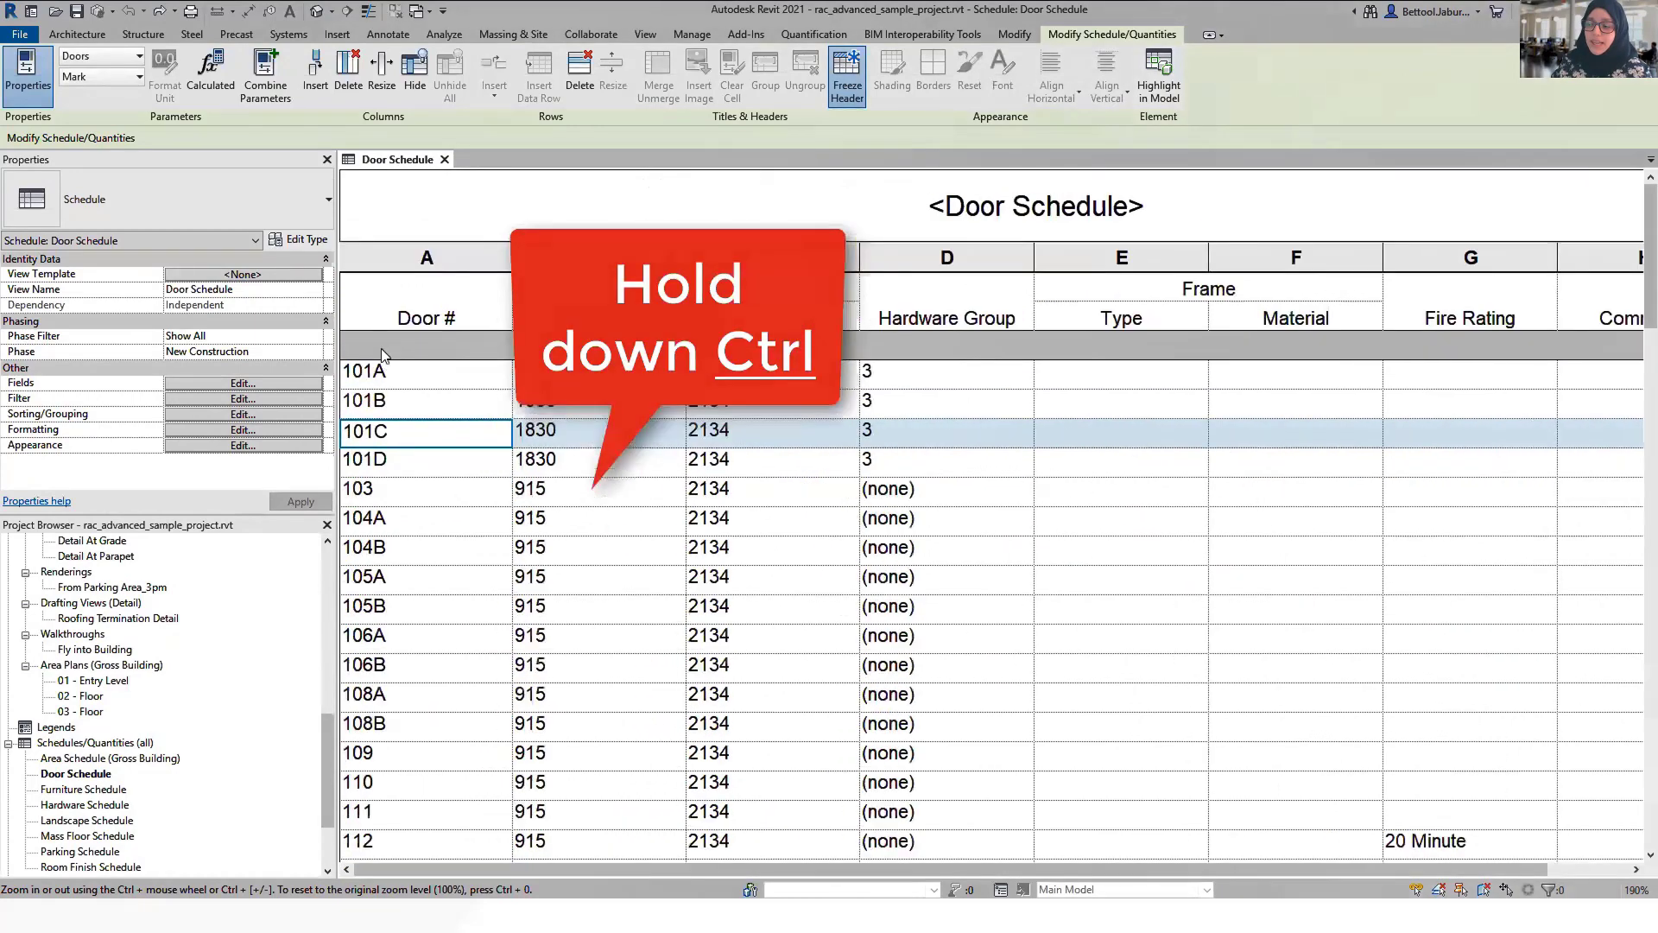
pyautogui.keyDown('ctrl'); pyautogui.scroll(4, 387, 479); pyautogui.keyUp('ctrl')
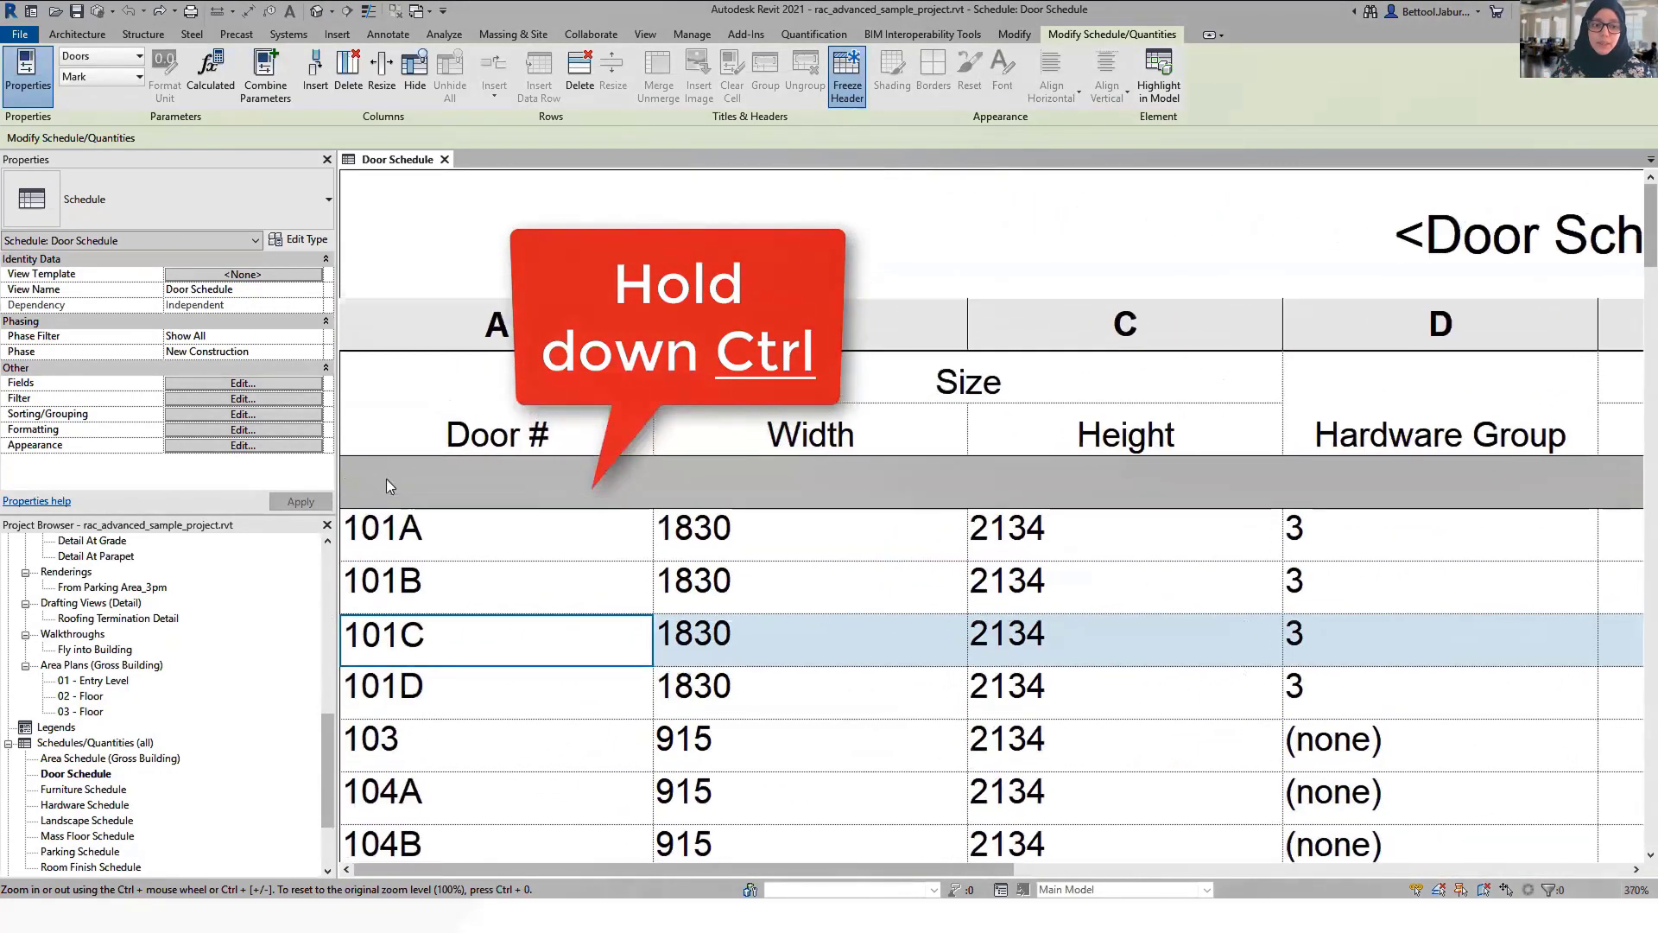
pyautogui.keyDown('ctrl'); pyautogui.scroll(-5, 387, 478); pyautogui.keyUp('ctrl')
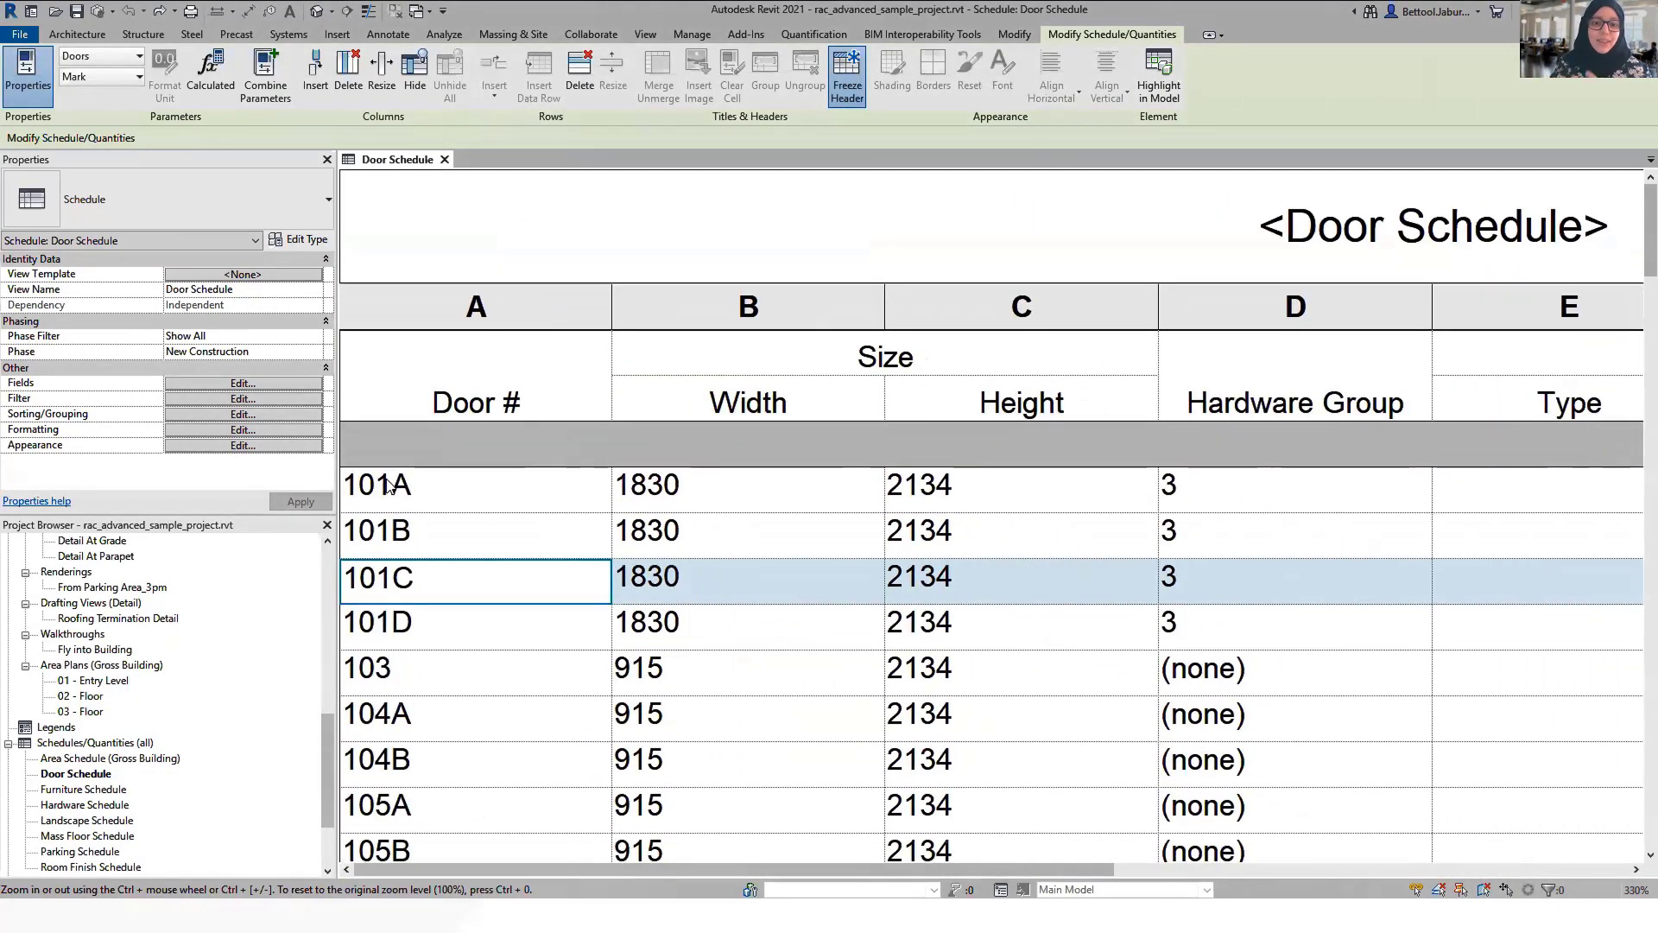
pyautogui.keyDown('ctrl'); pyautogui.scroll(-5, 386, 484); pyautogui.keyUp('ctrl')
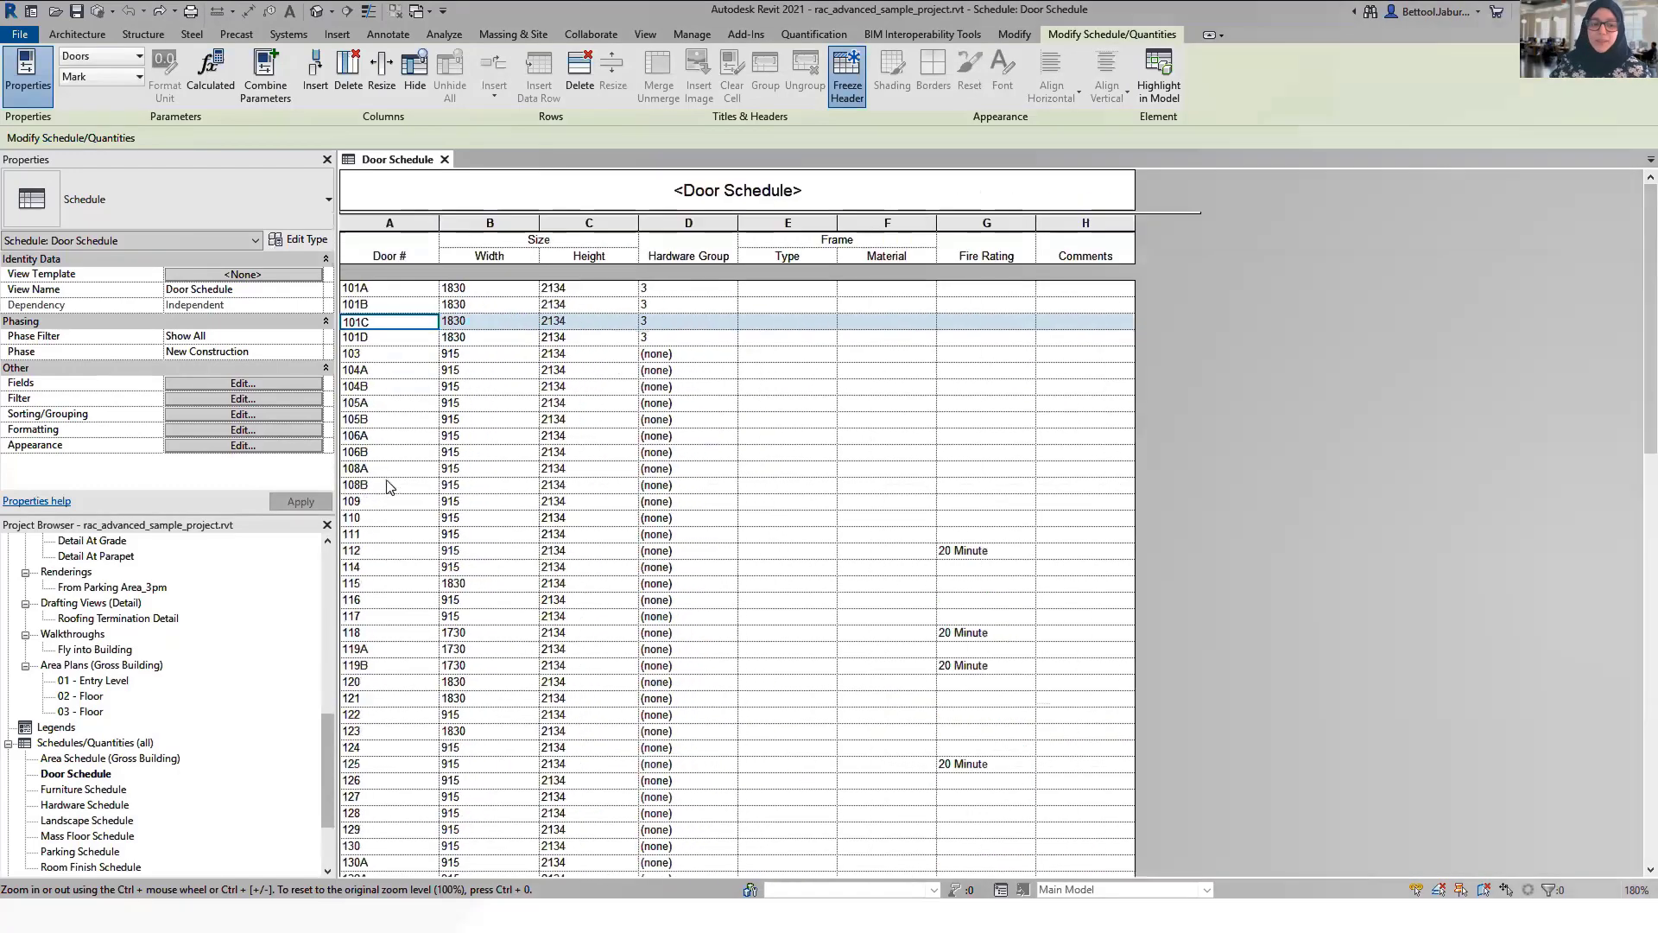
pyautogui.keyDown('ctrl'); pyautogui.scroll(2, 386, 487); pyautogui.keyUp('ctrl')
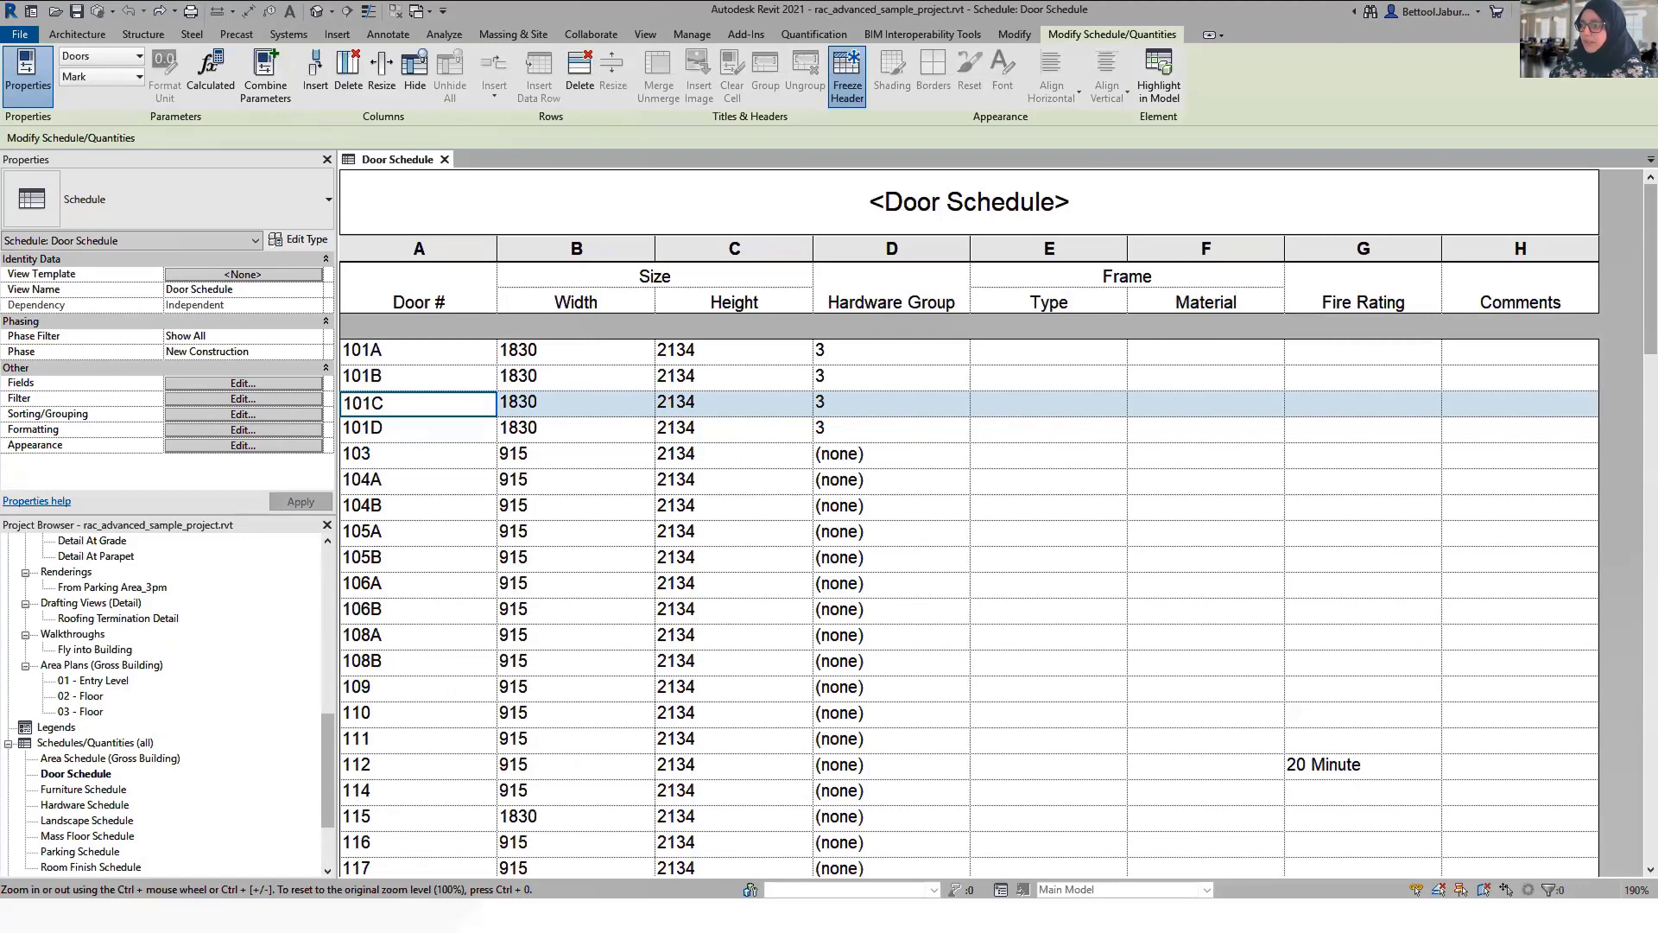
pyautogui.keyDown('ctrl'); pyautogui.scroll(-4, 548, 463); pyautogui.keyUp('ctrl')
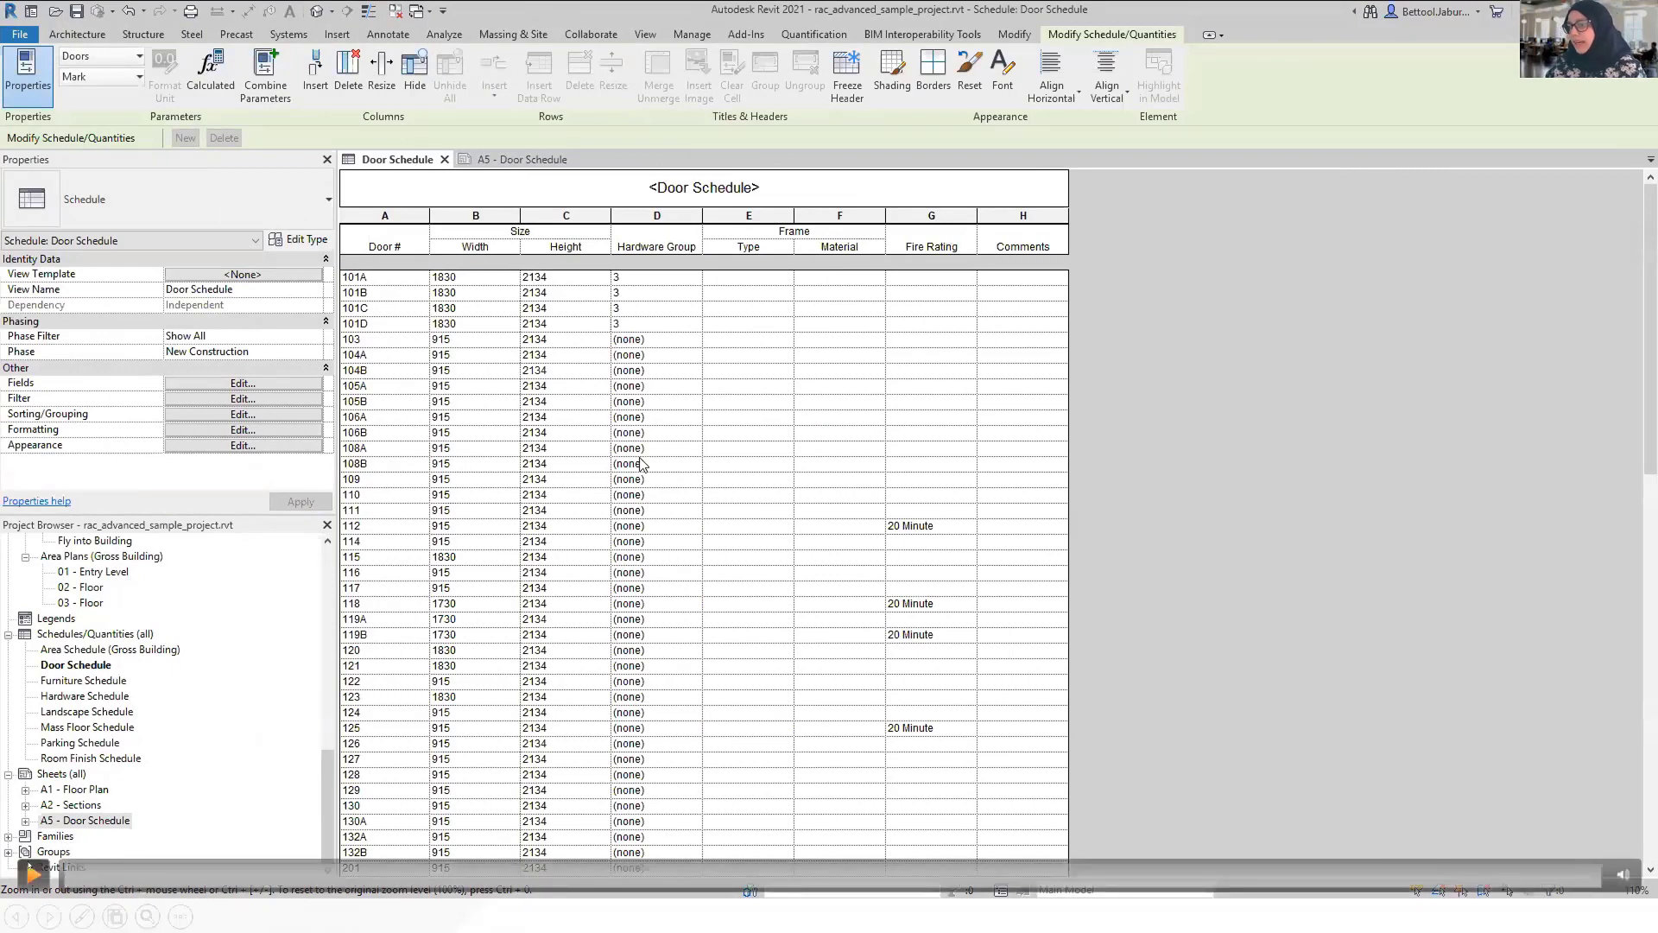
# Enable stripe rows in the Door Schedule's appearance properties, keeping First Row Stripe Color as the stripe to define.
pyautogui.scroll(-10, 641, 464)
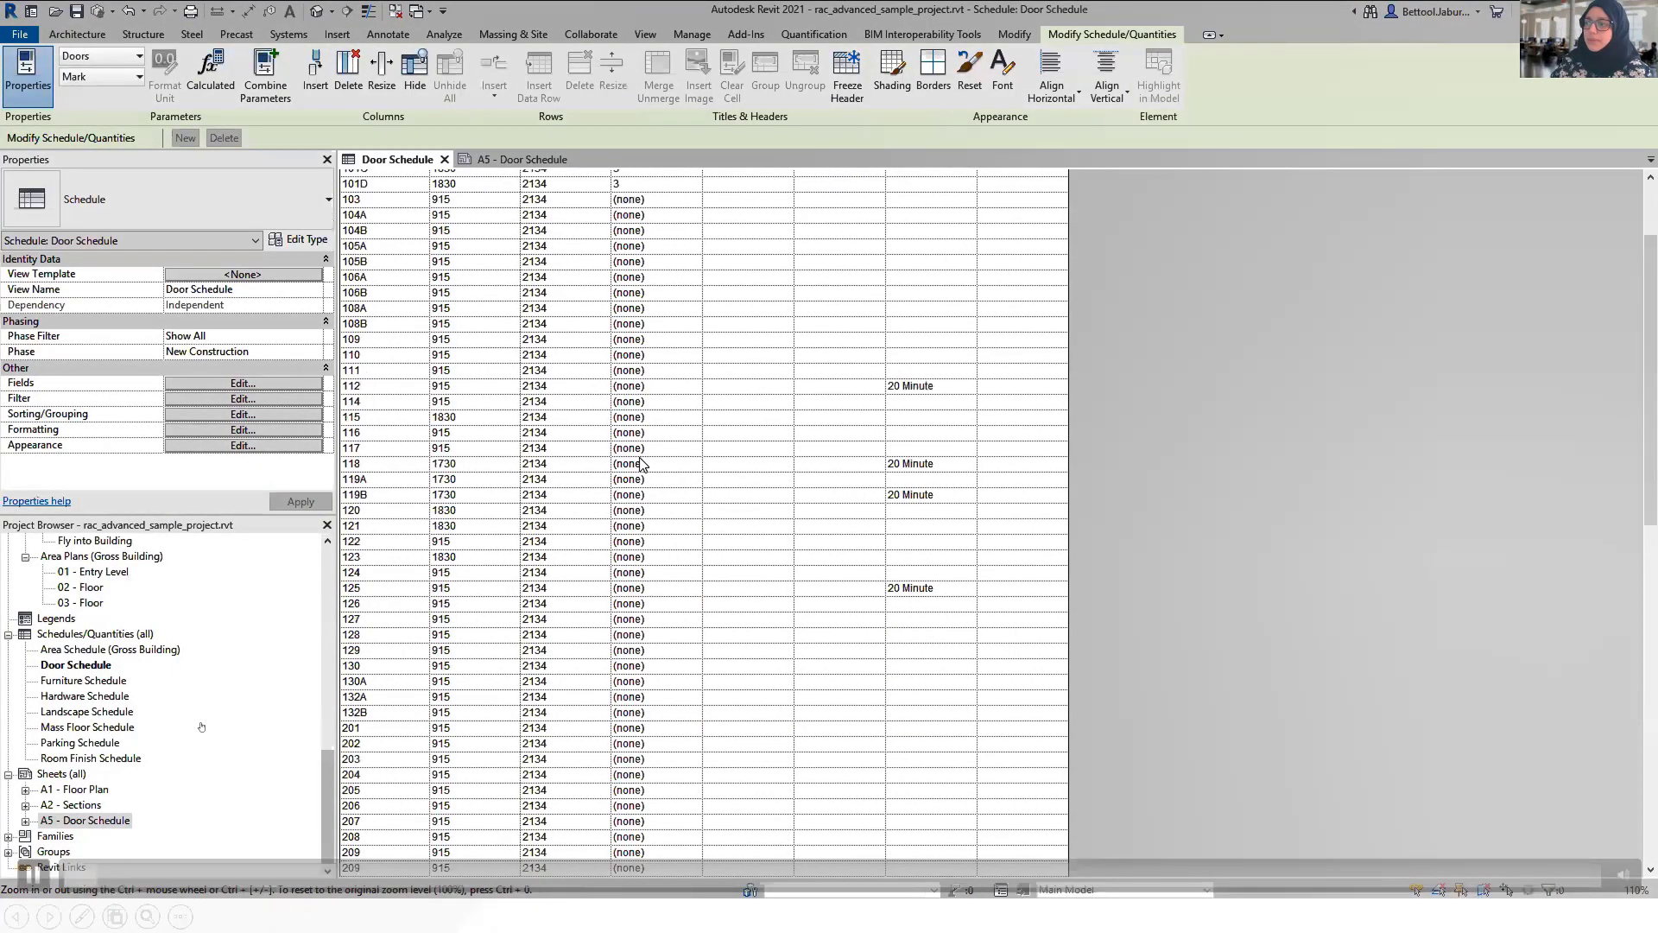
pyautogui.scroll(-8, 641, 464)
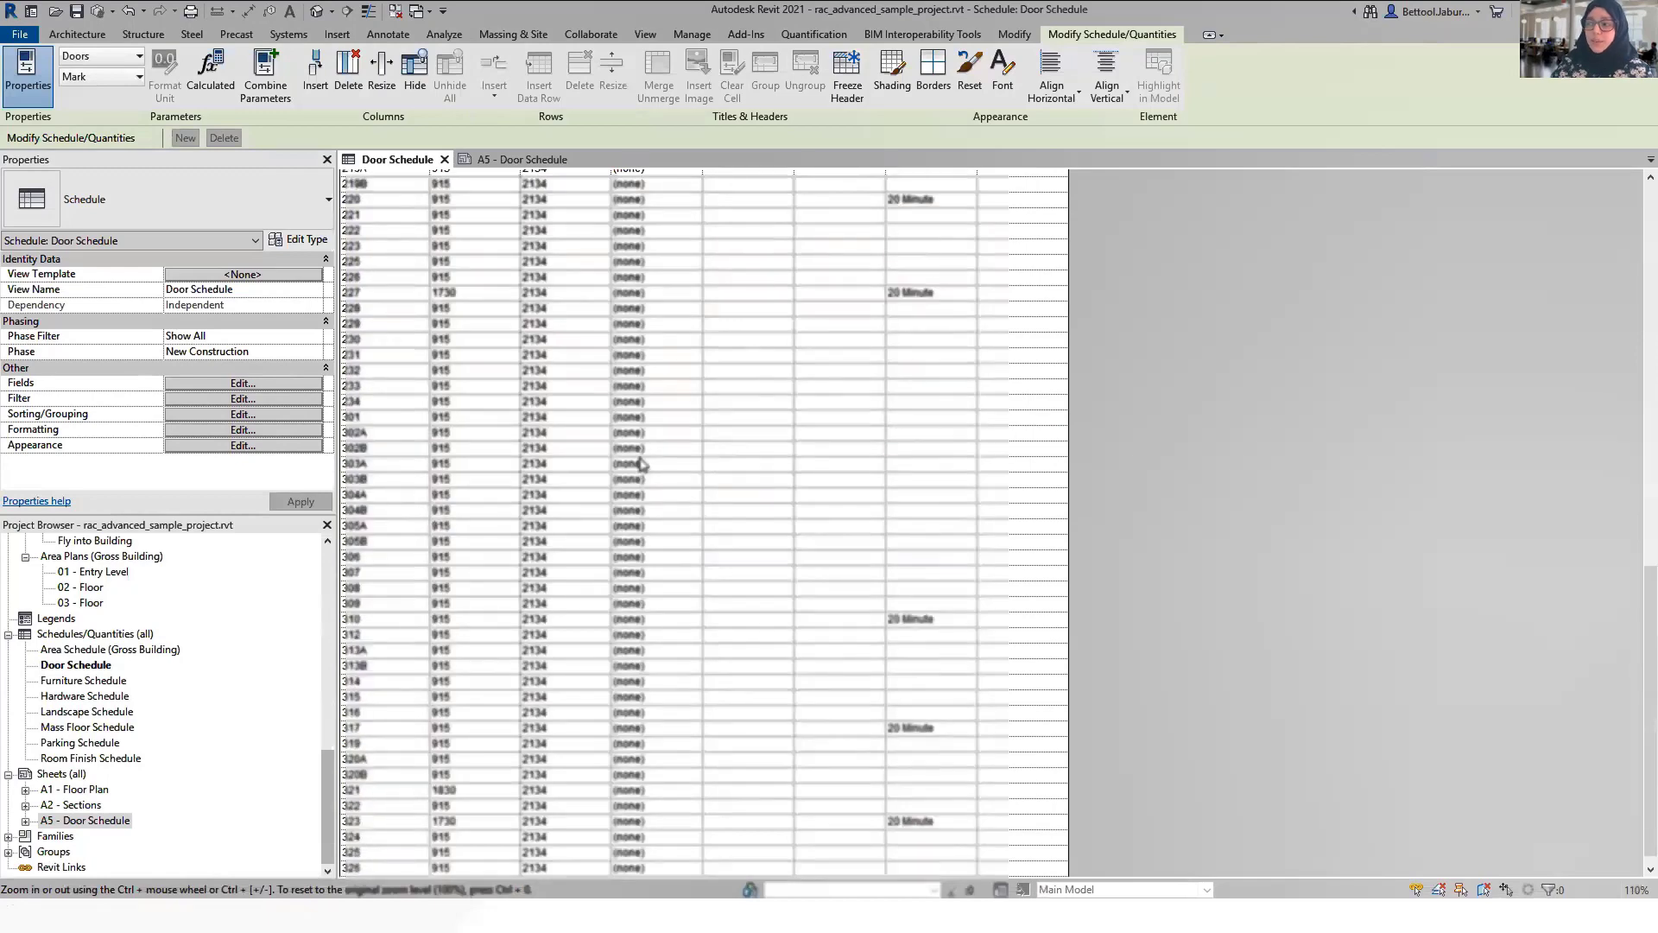
pyautogui.scroll(18, 641, 465)
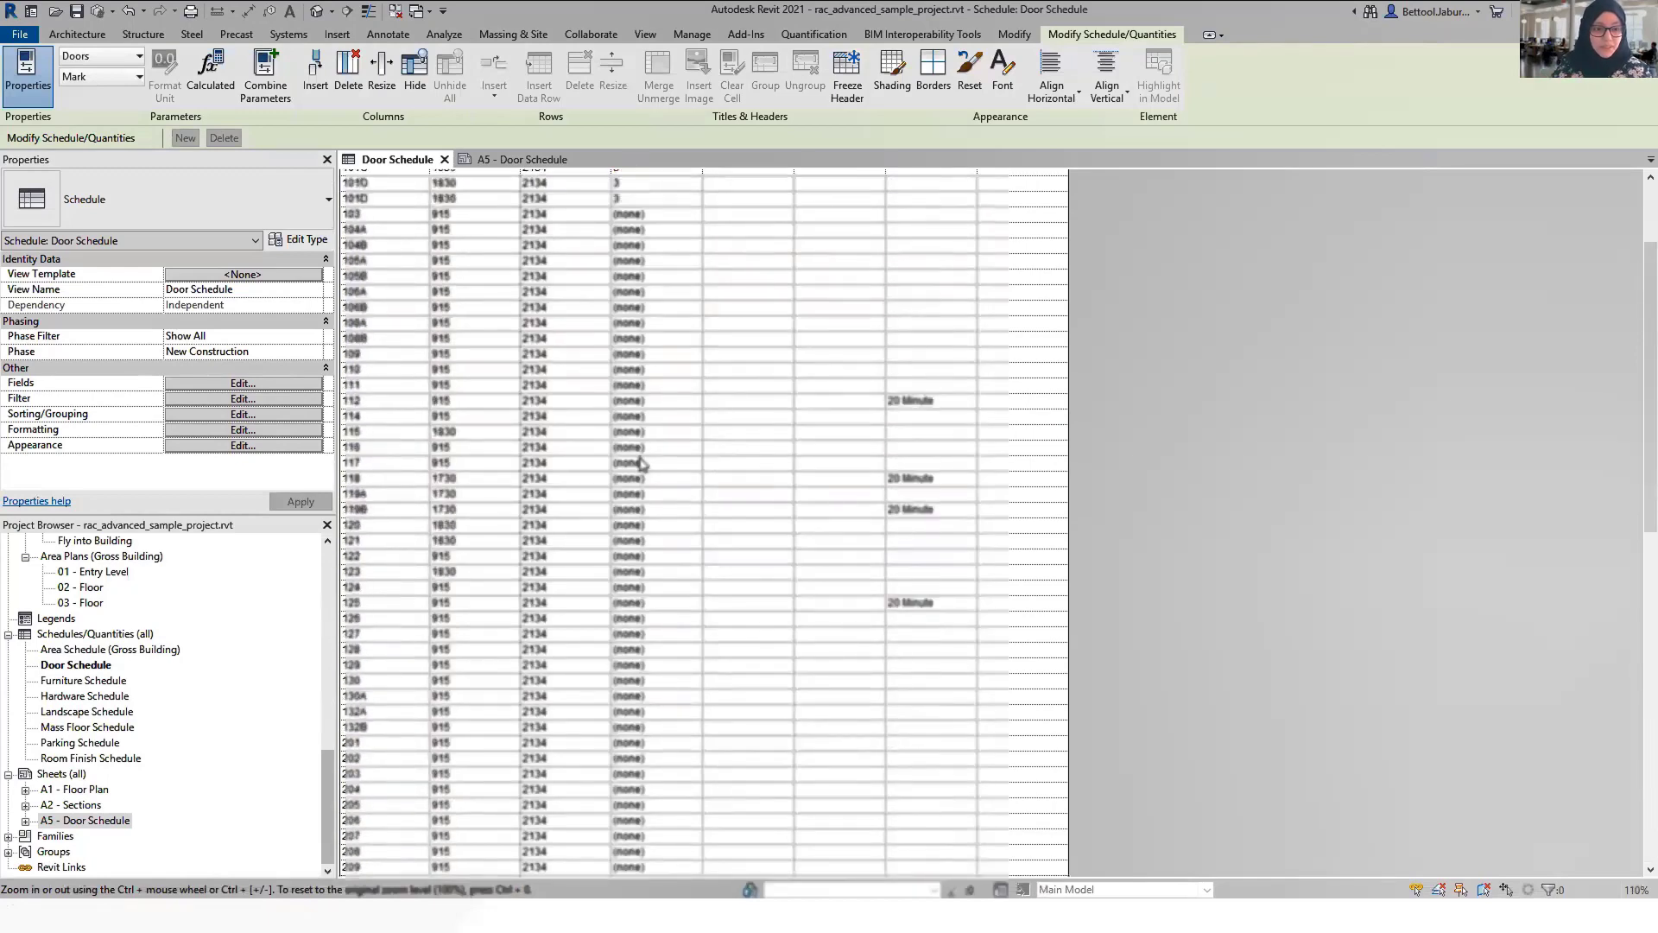
pyautogui.click(316, 445)
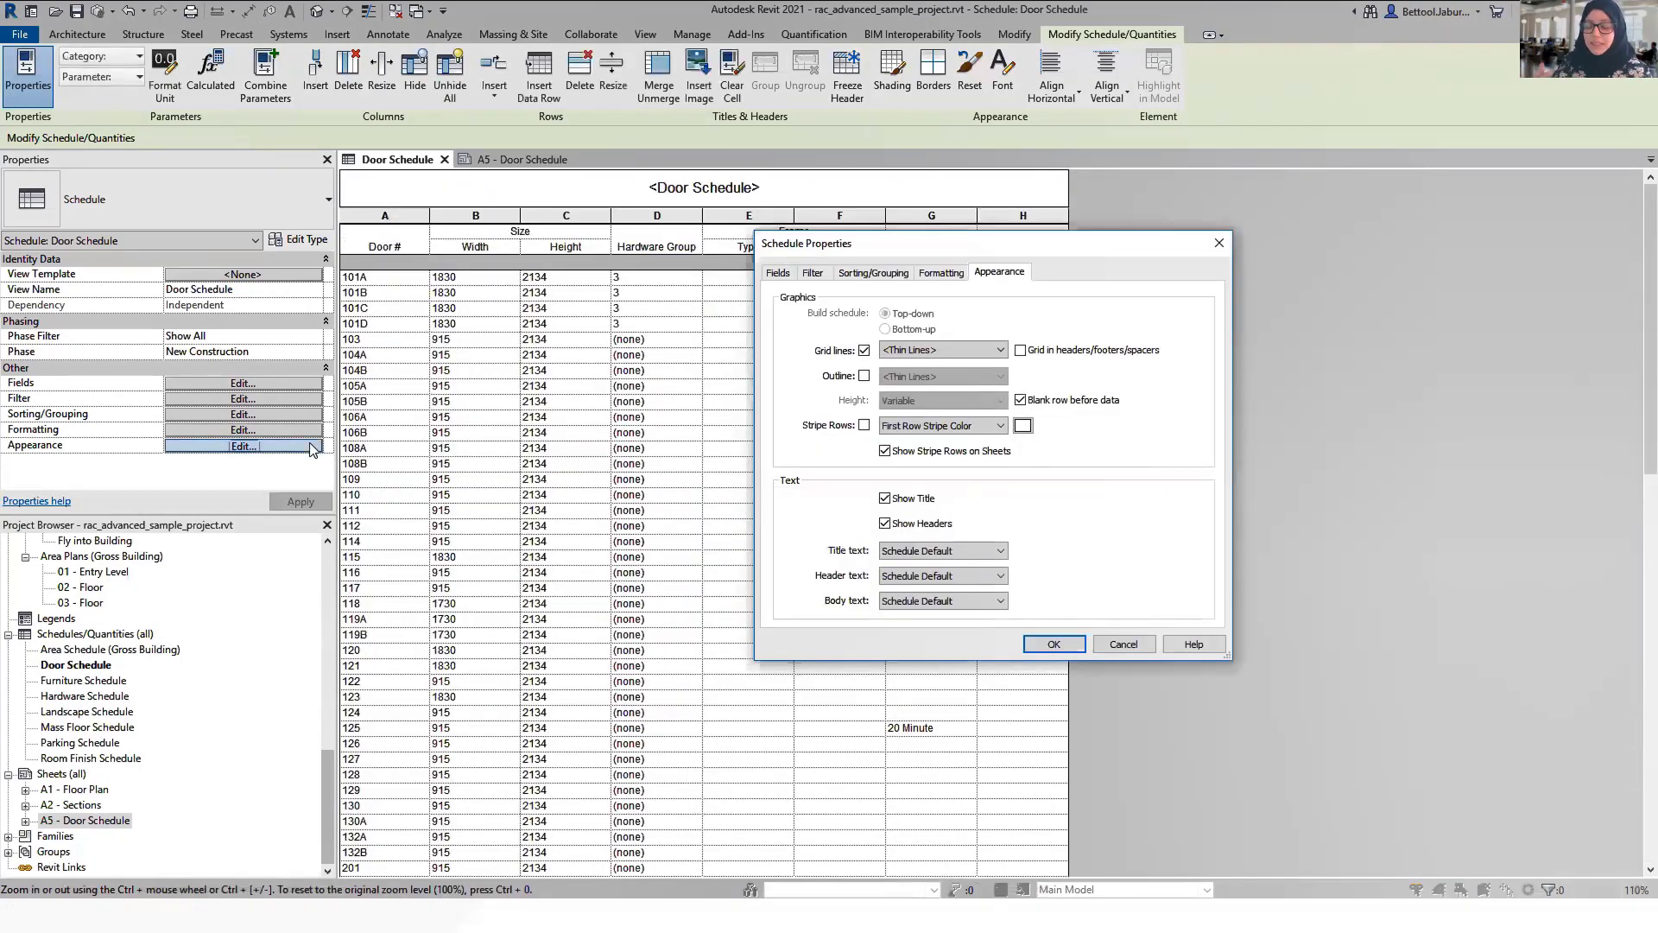
pyautogui.click(864, 425)
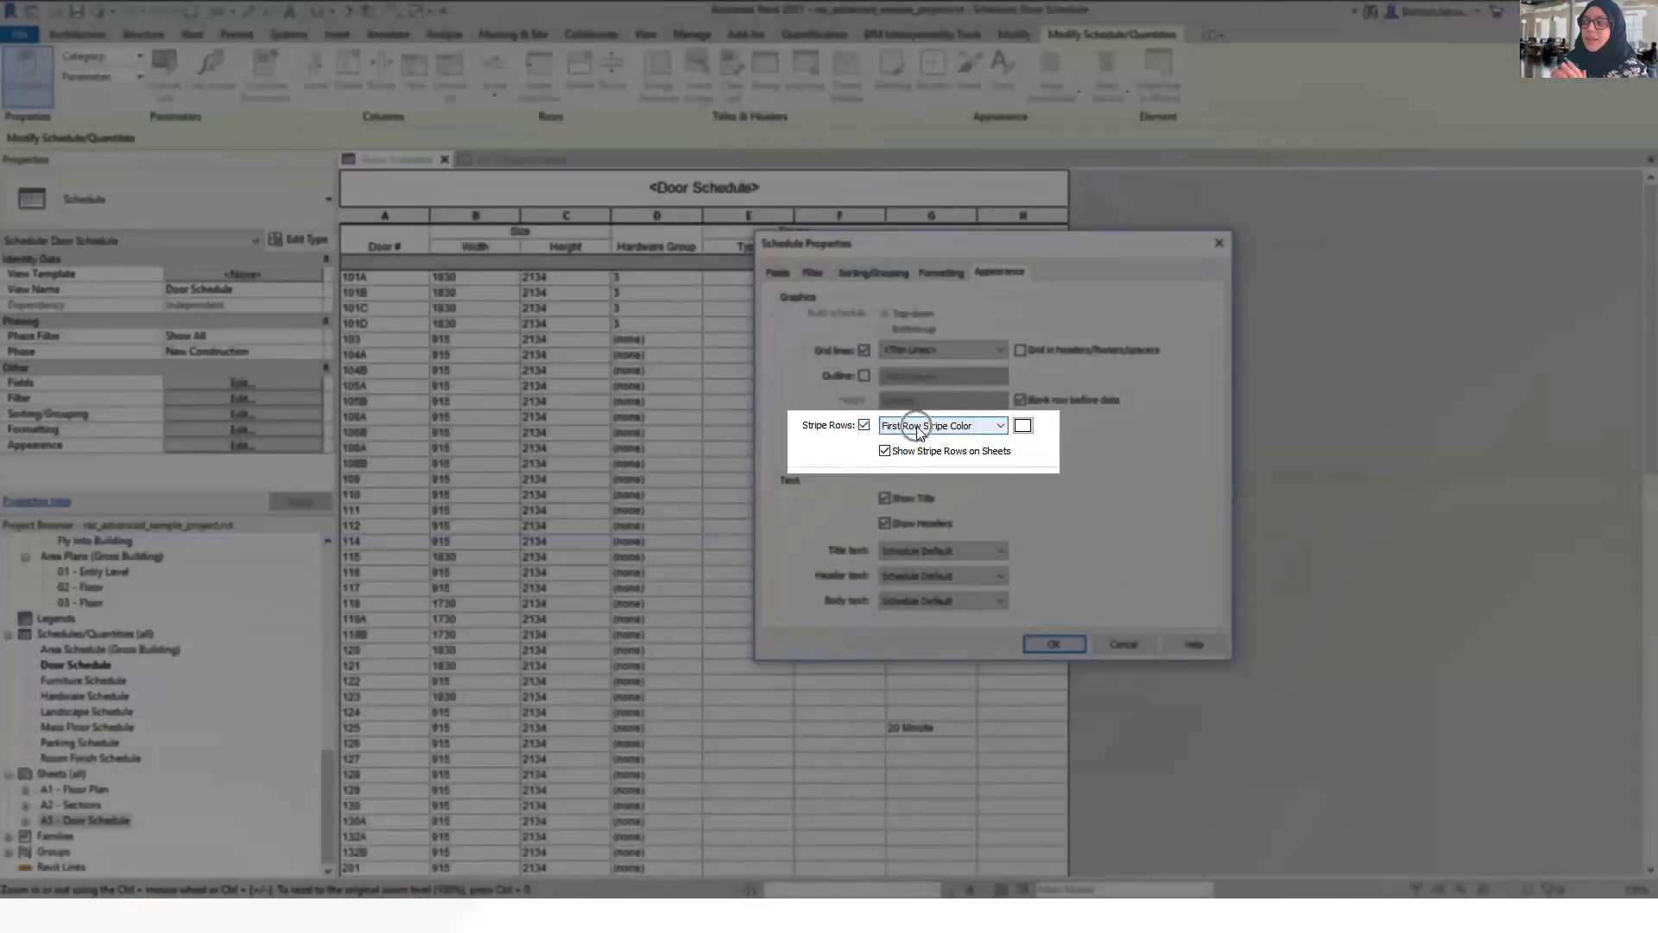
pyautogui.click(917, 427)
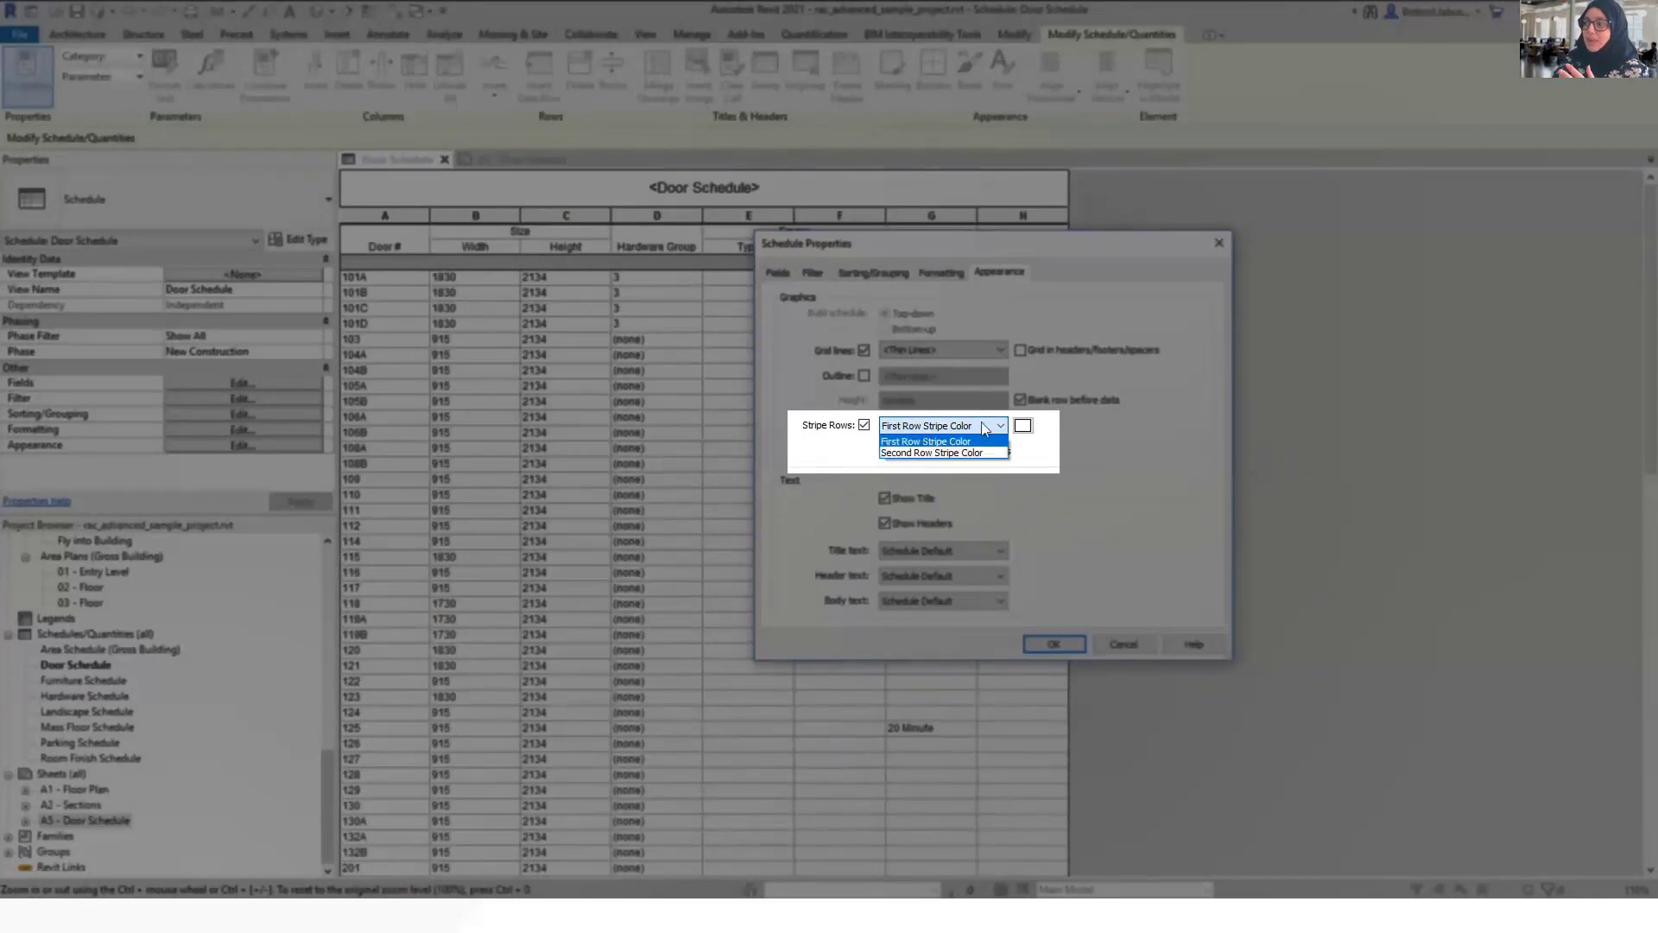
pyautogui.click(1030, 428)
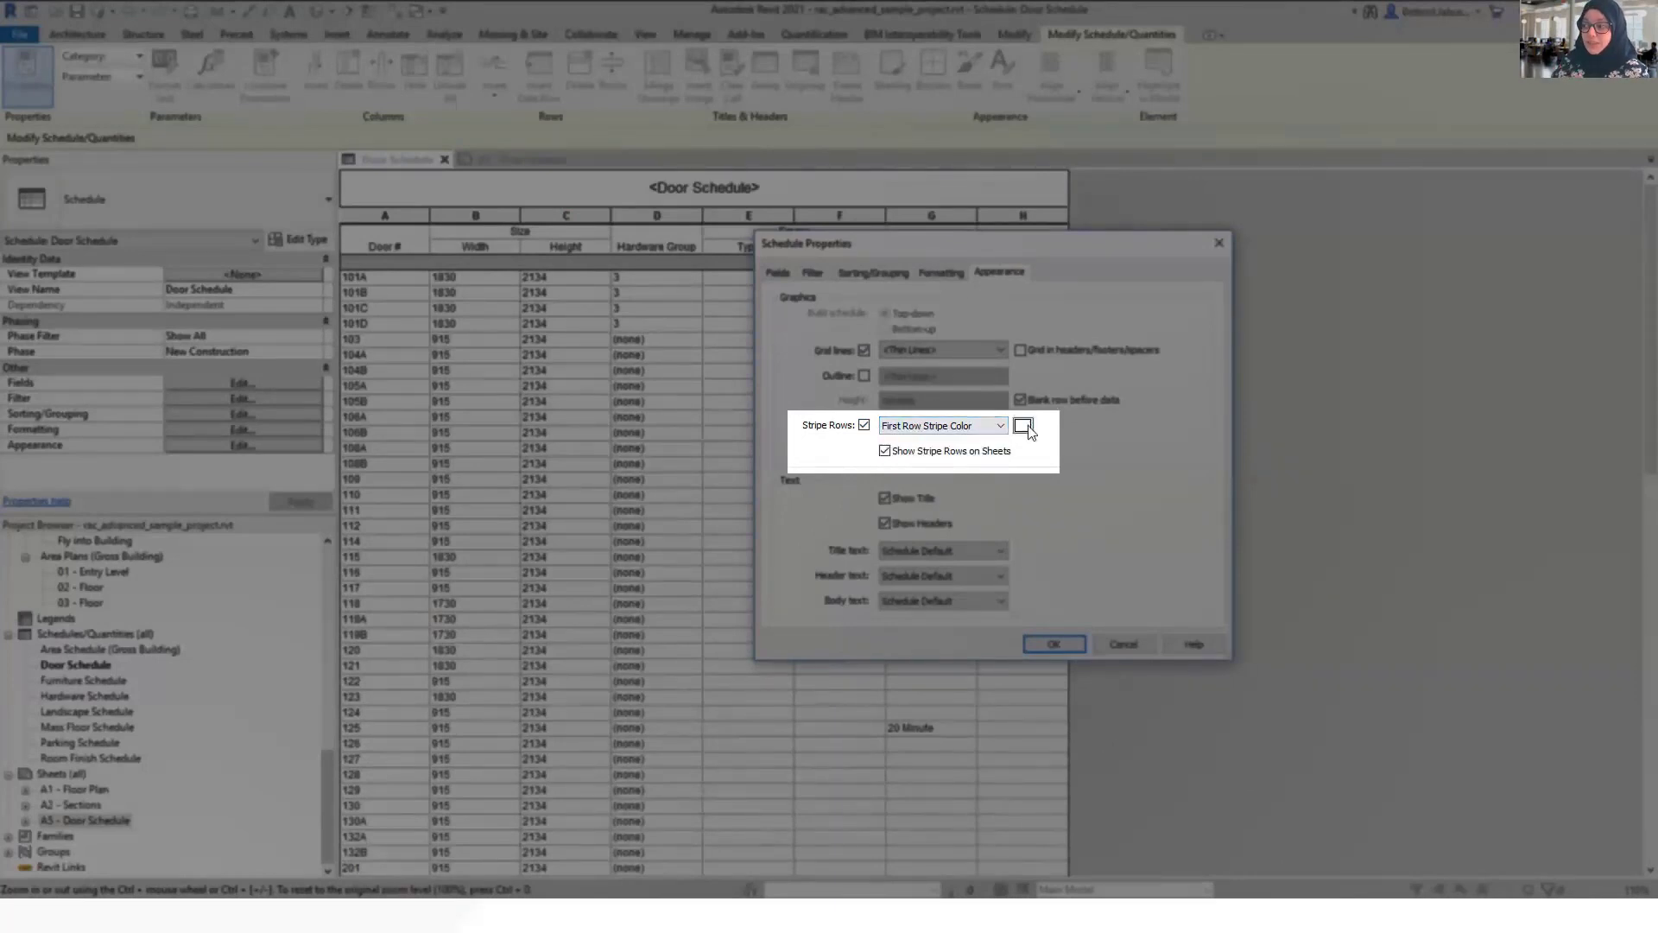
# Set the first row stripe color to light cyan, RGB 196-255-255, and apply the schedule properties.
pyautogui.click(1028, 427)
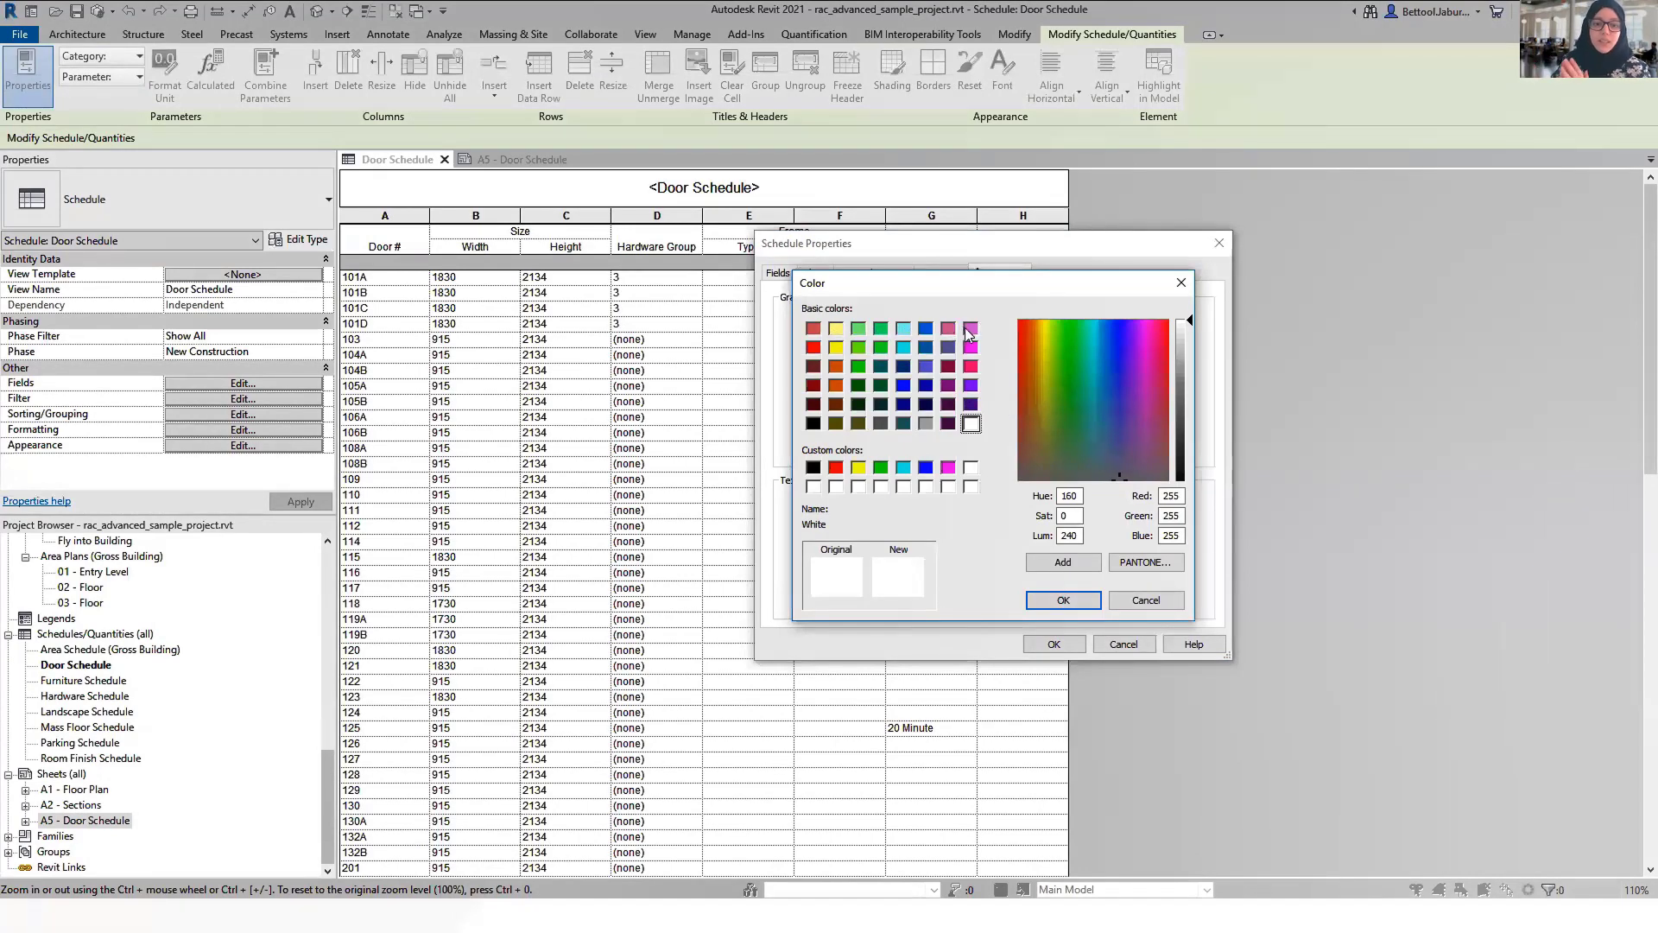
pyautogui.click(904, 329)
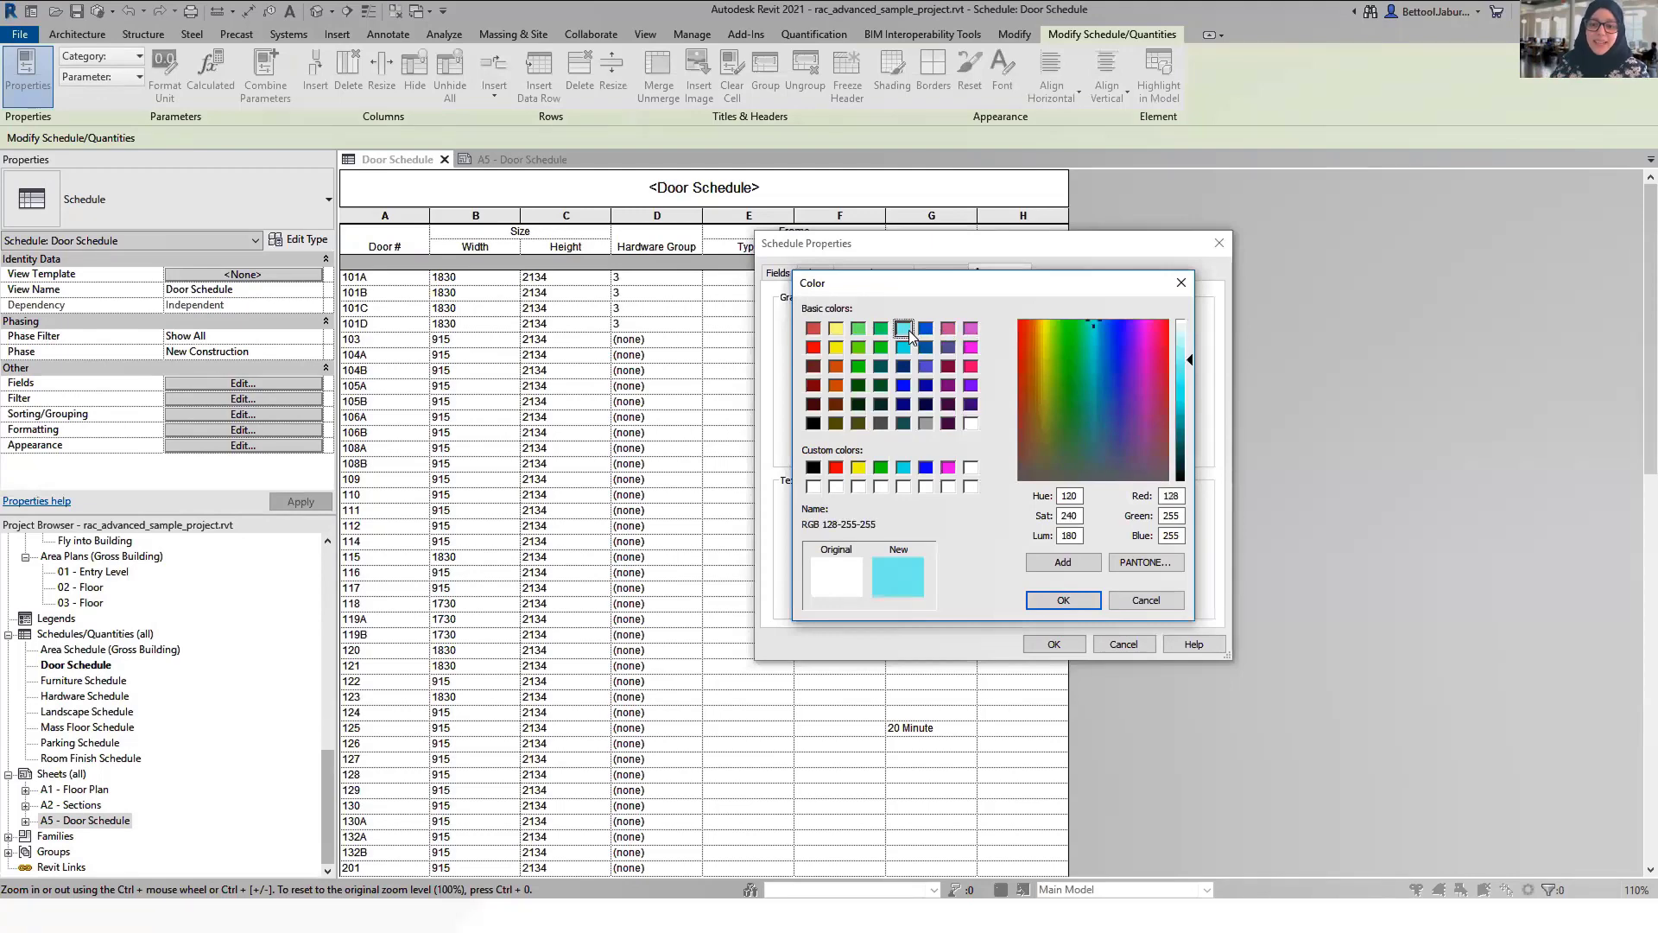
pyautogui.moveTo(1190, 359); pyautogui.dragTo(1194, 339)
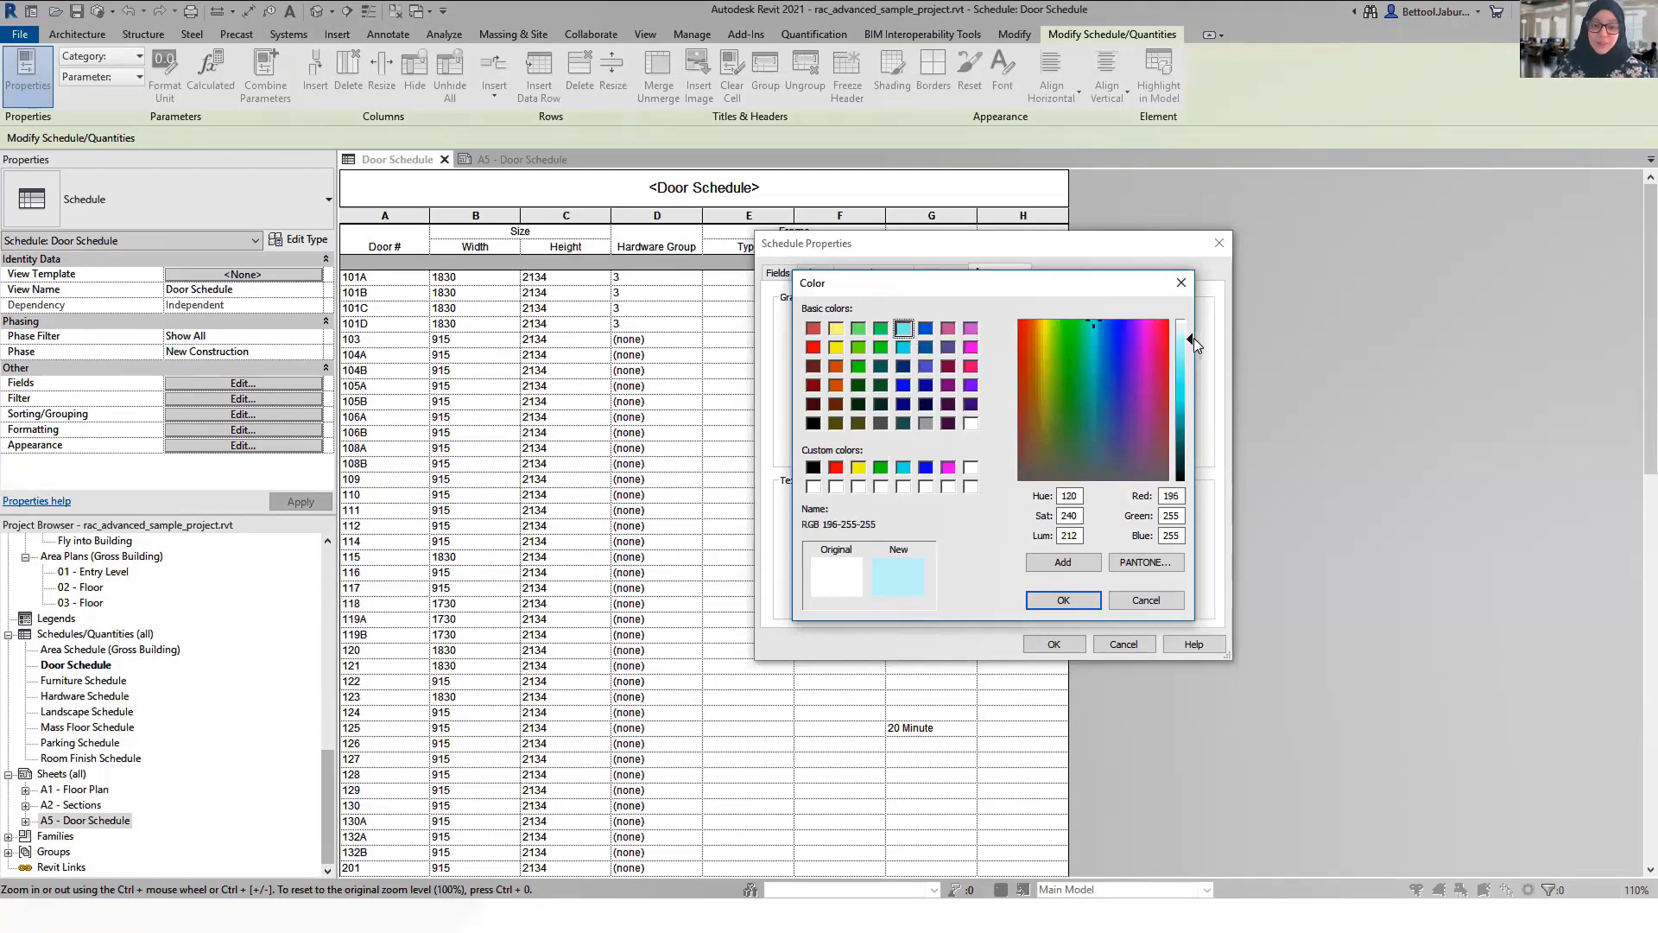
pyautogui.click(1086, 596)
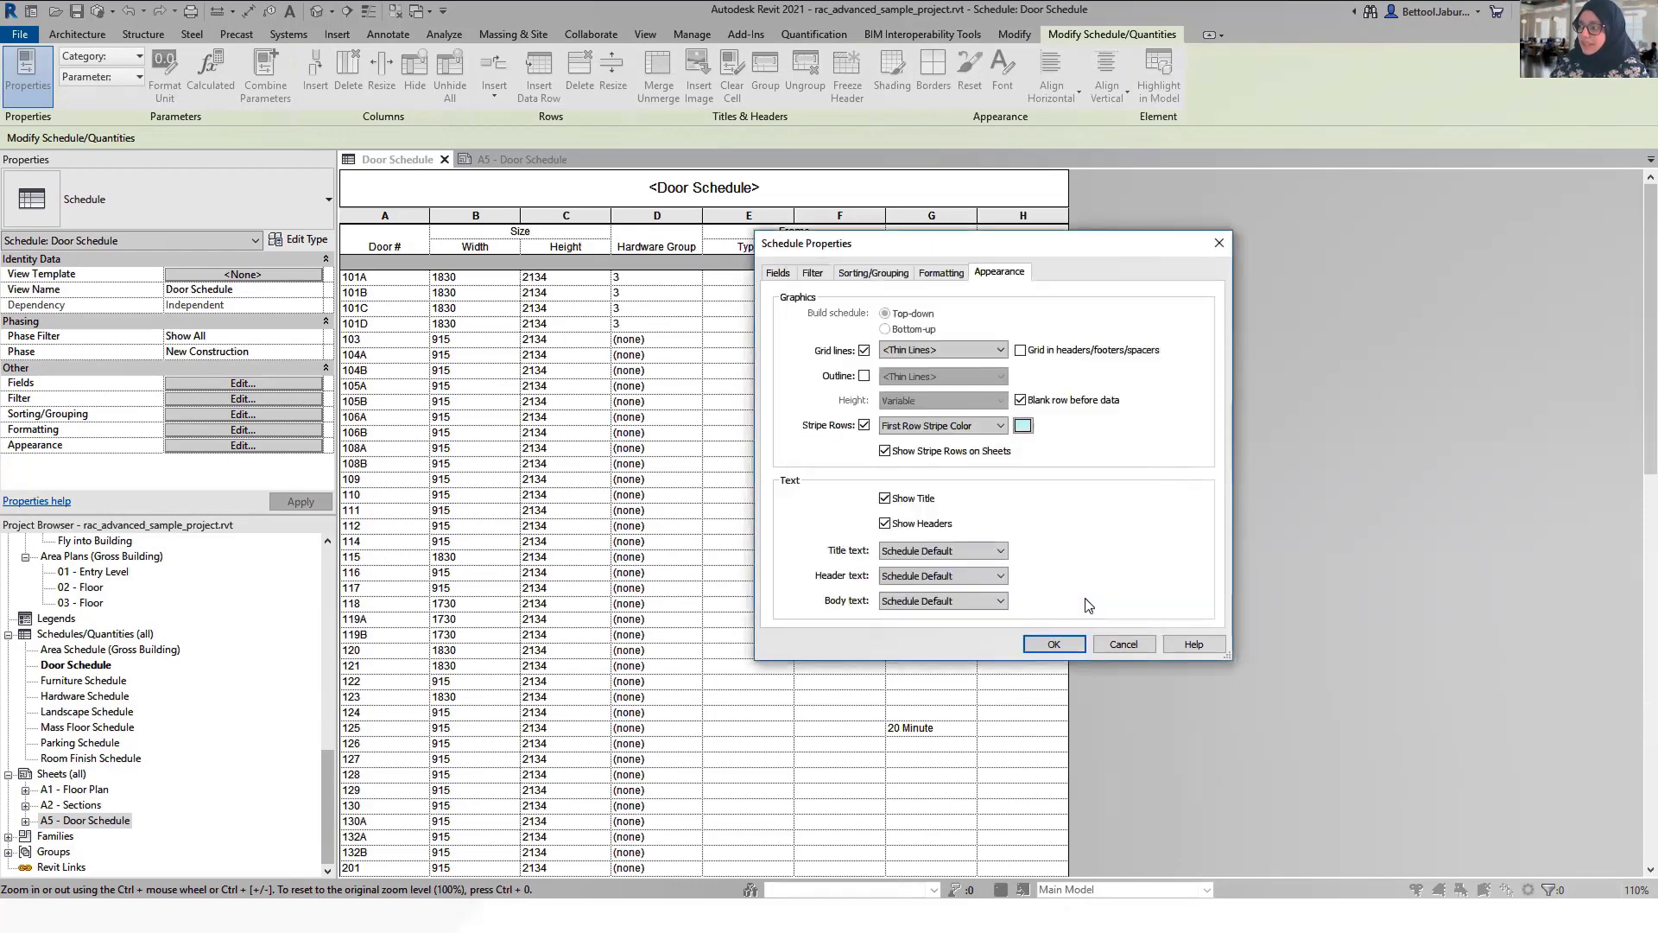
pyautogui.click(1054, 641)
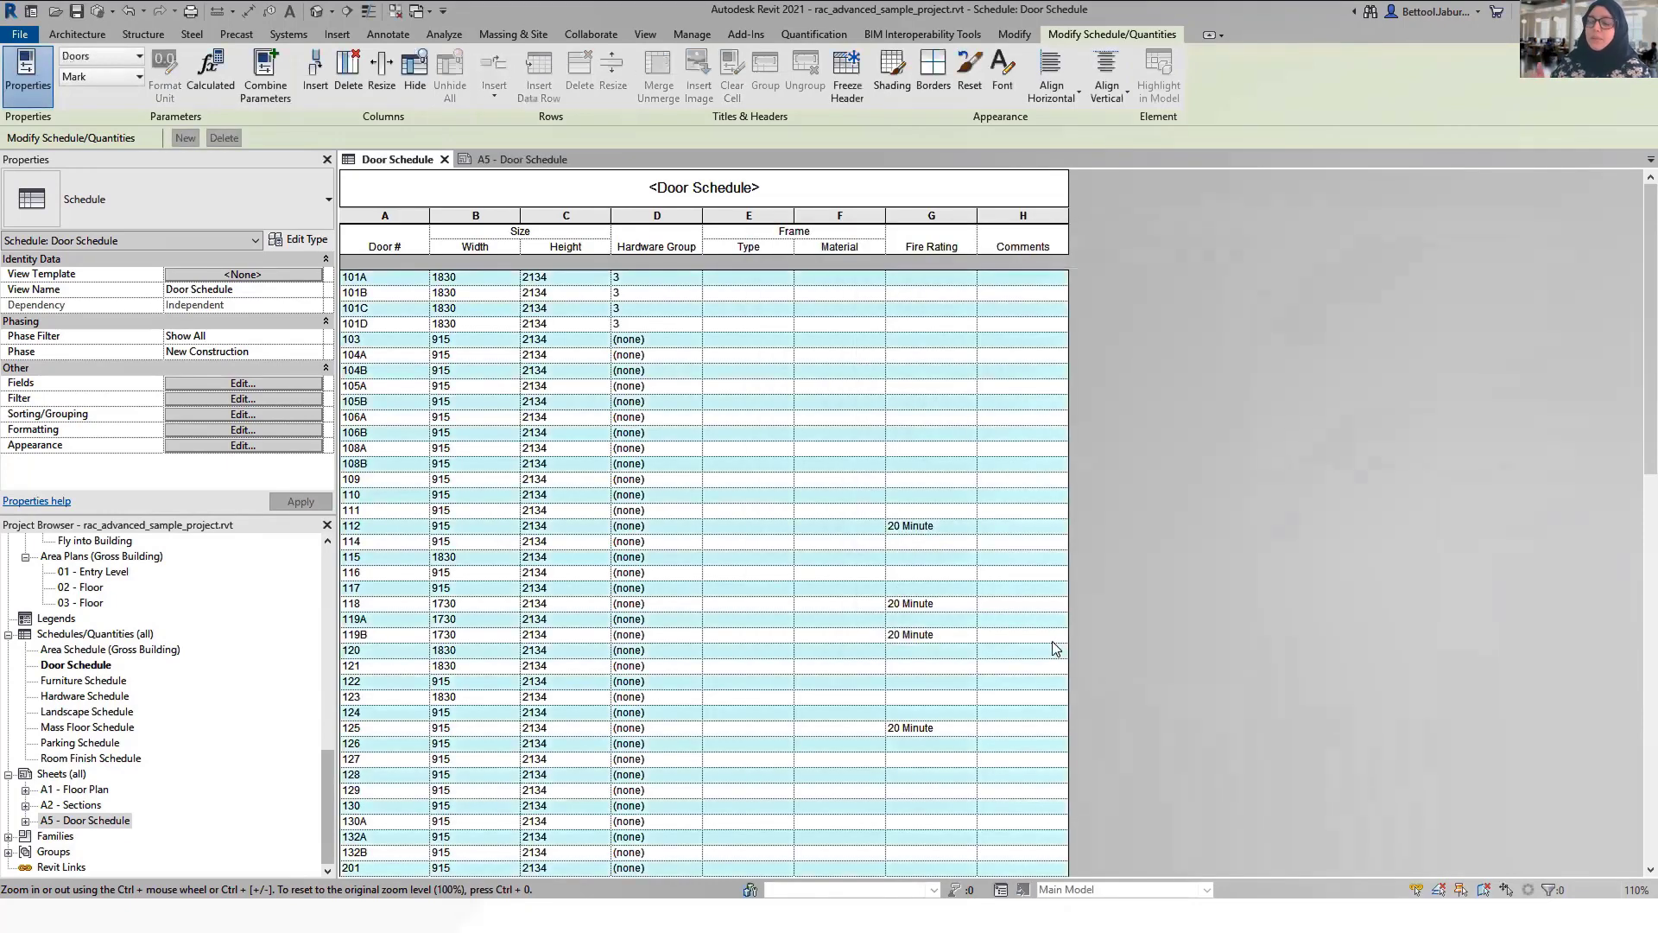
# Examine the striped rows in the Door Schedule and on sheet A5 - Door Schedule.
pyautogui.scroll(-15, 810, 568)
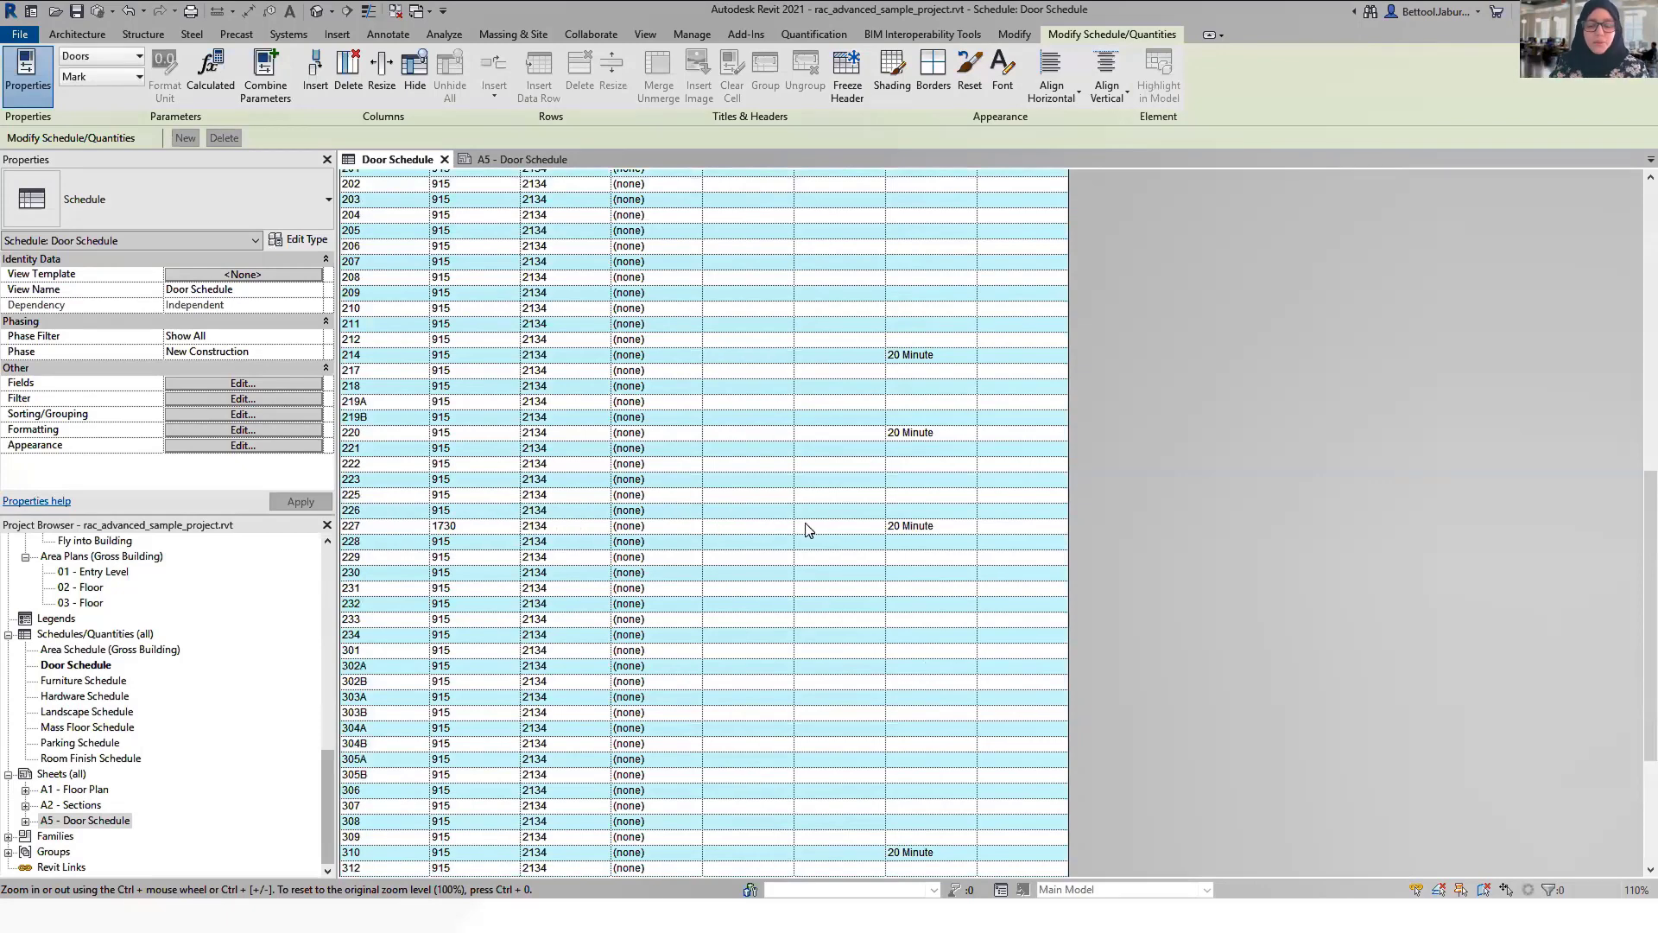
pyautogui.click(521, 160)
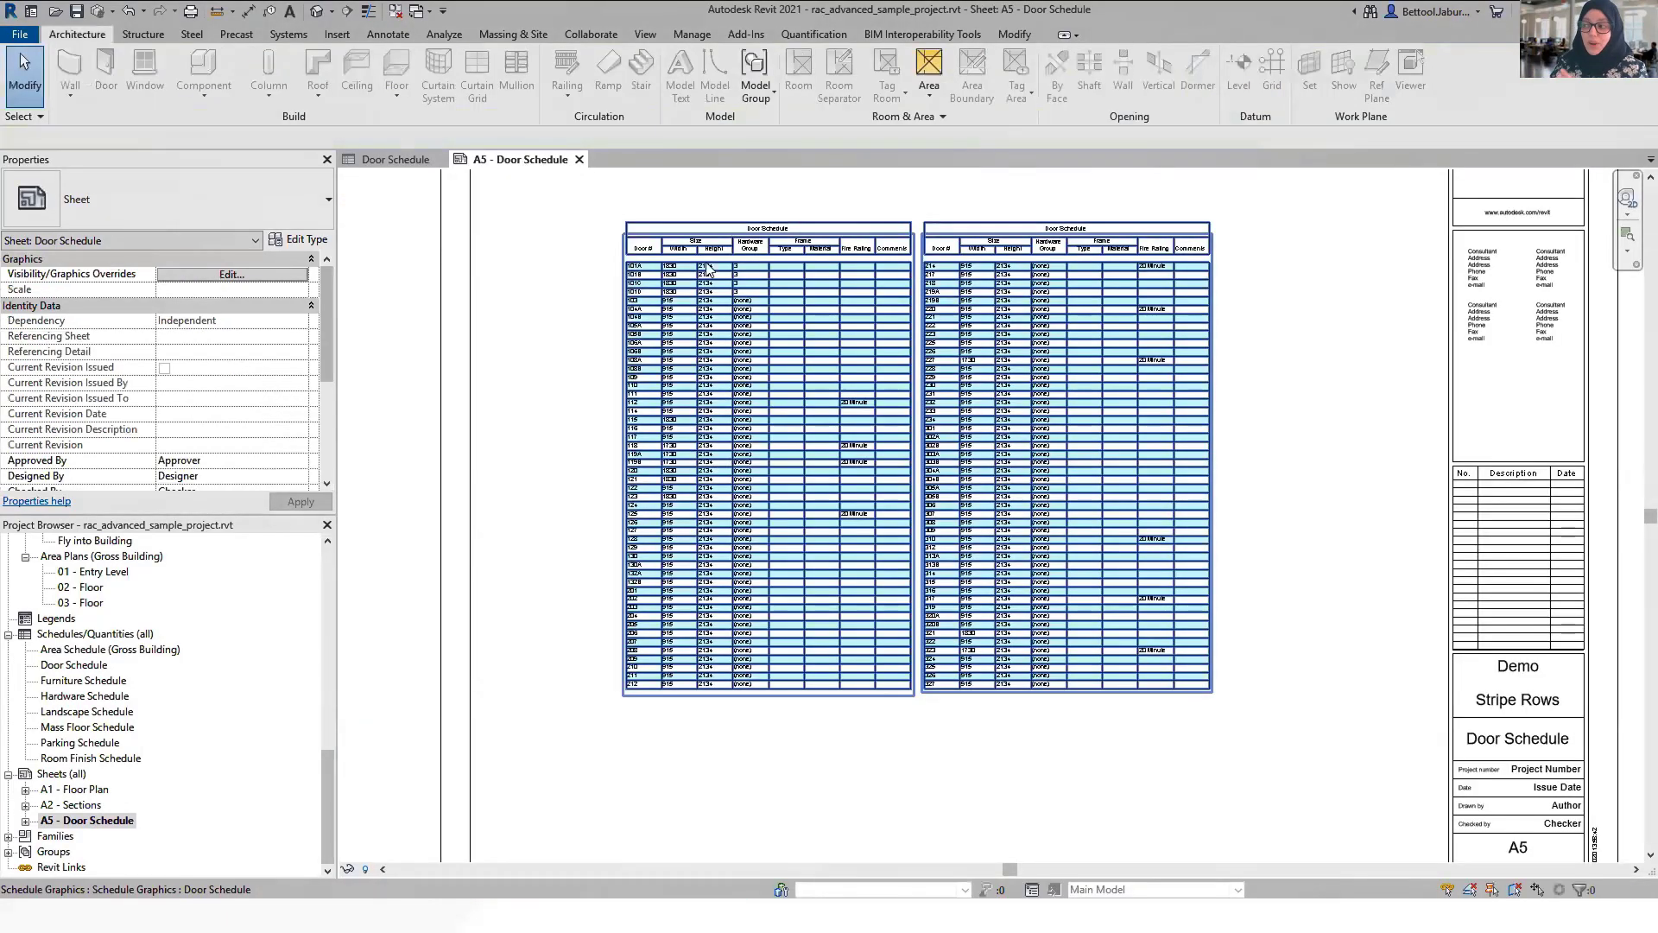
pyautogui.scroll(4, 573, 301)
pyautogui.moveTo(635, 289); pyautogui.dragTo(510, 402, button='middle')
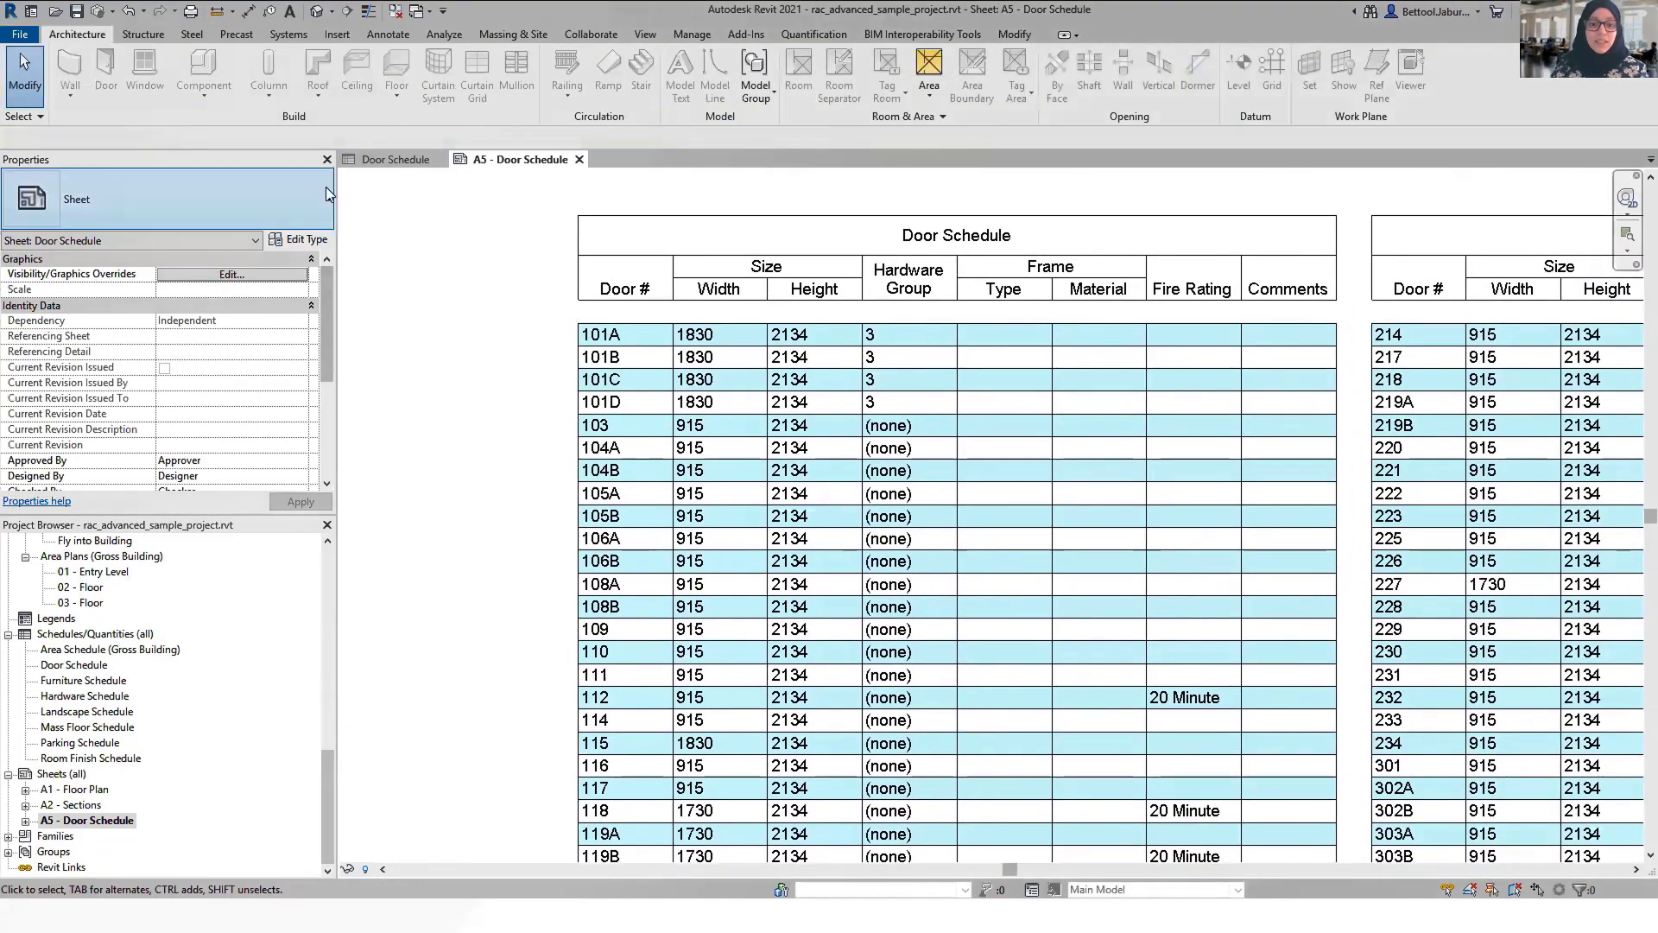
# Turn off Show Stripe Rows on Sheets in the Door Schedule's appearance properties.
pyautogui.click(393, 160)
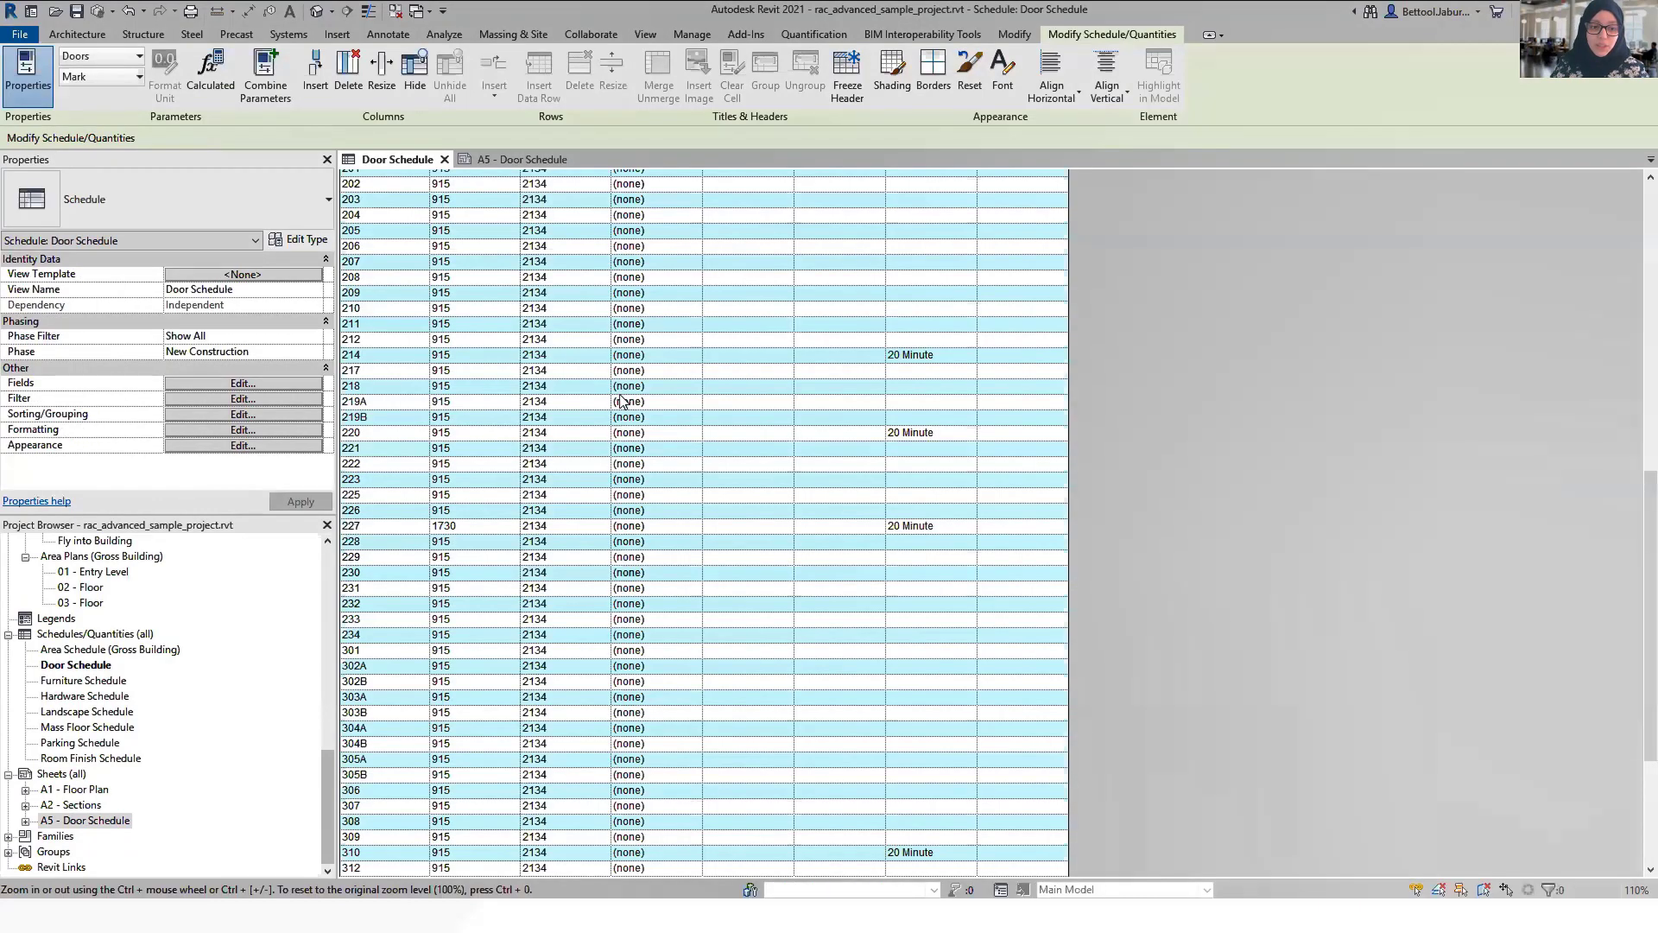
pyautogui.click(316, 447)
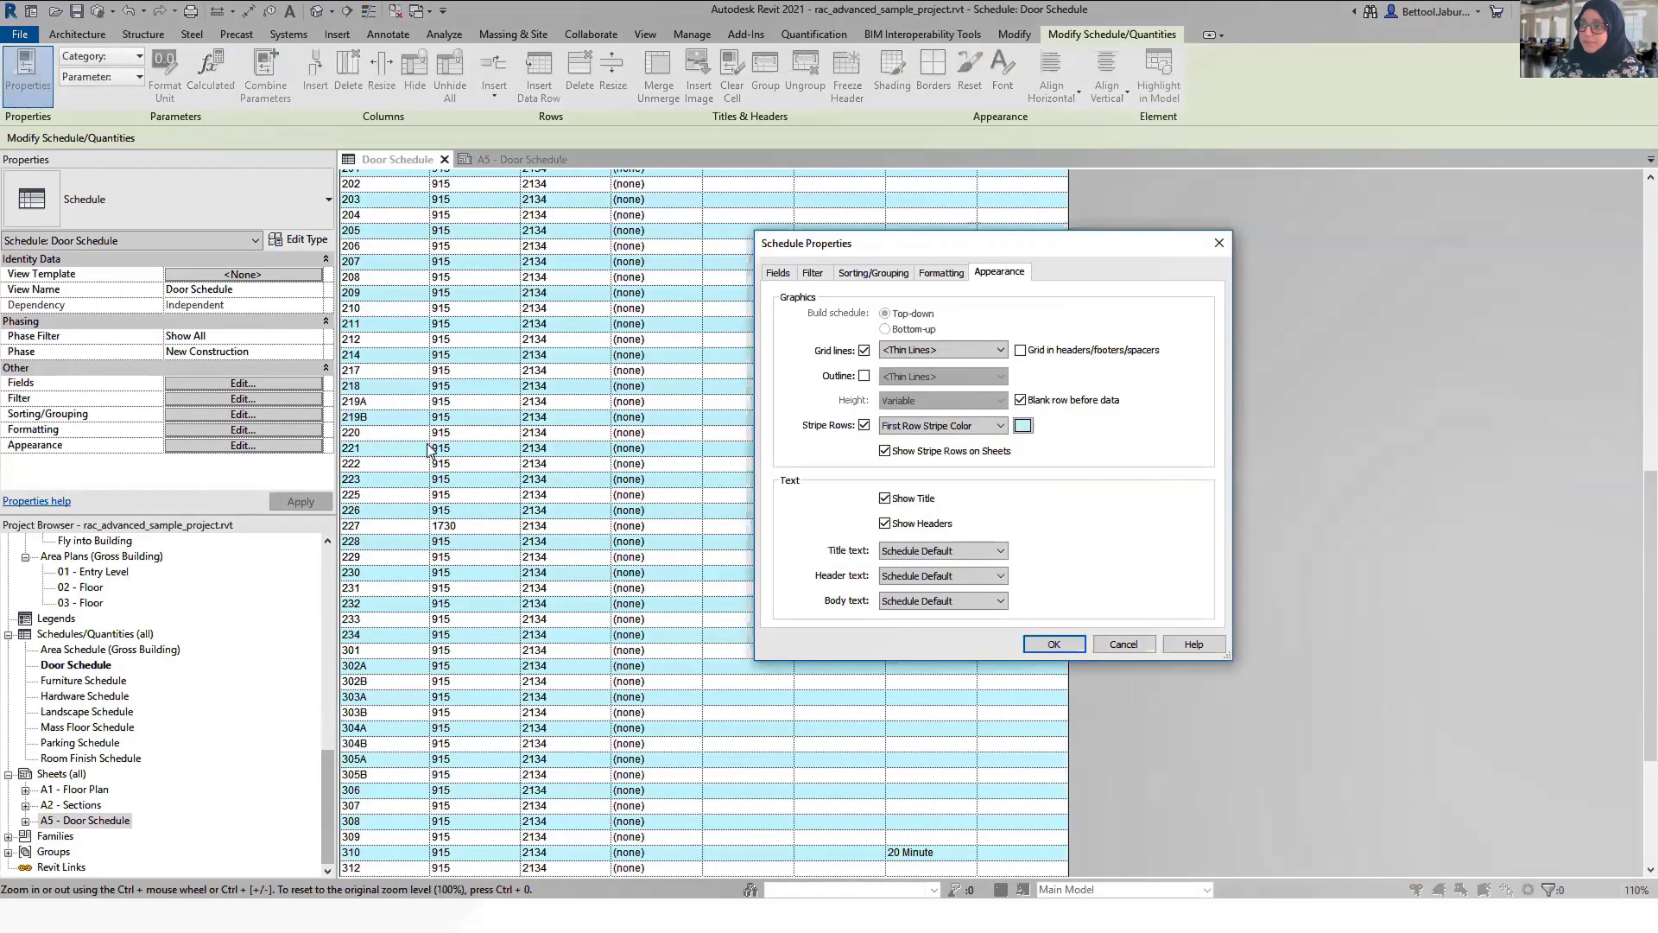
pyautogui.click(885, 451)
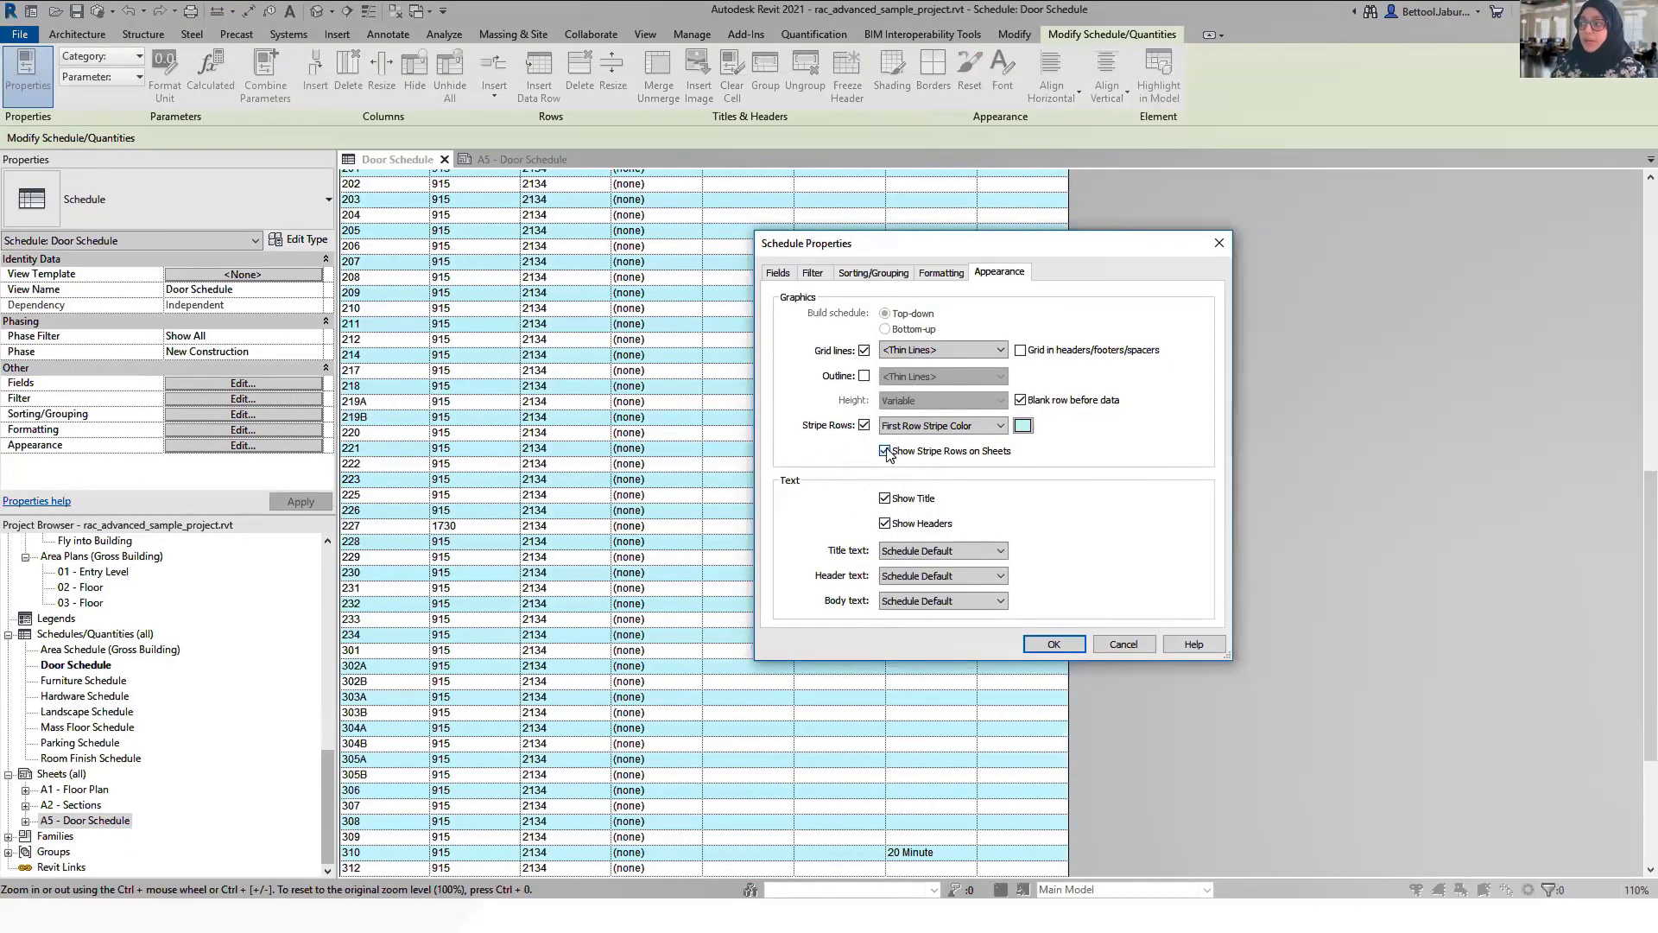
pyautogui.click(885, 451)
pyautogui.click(1054, 644)
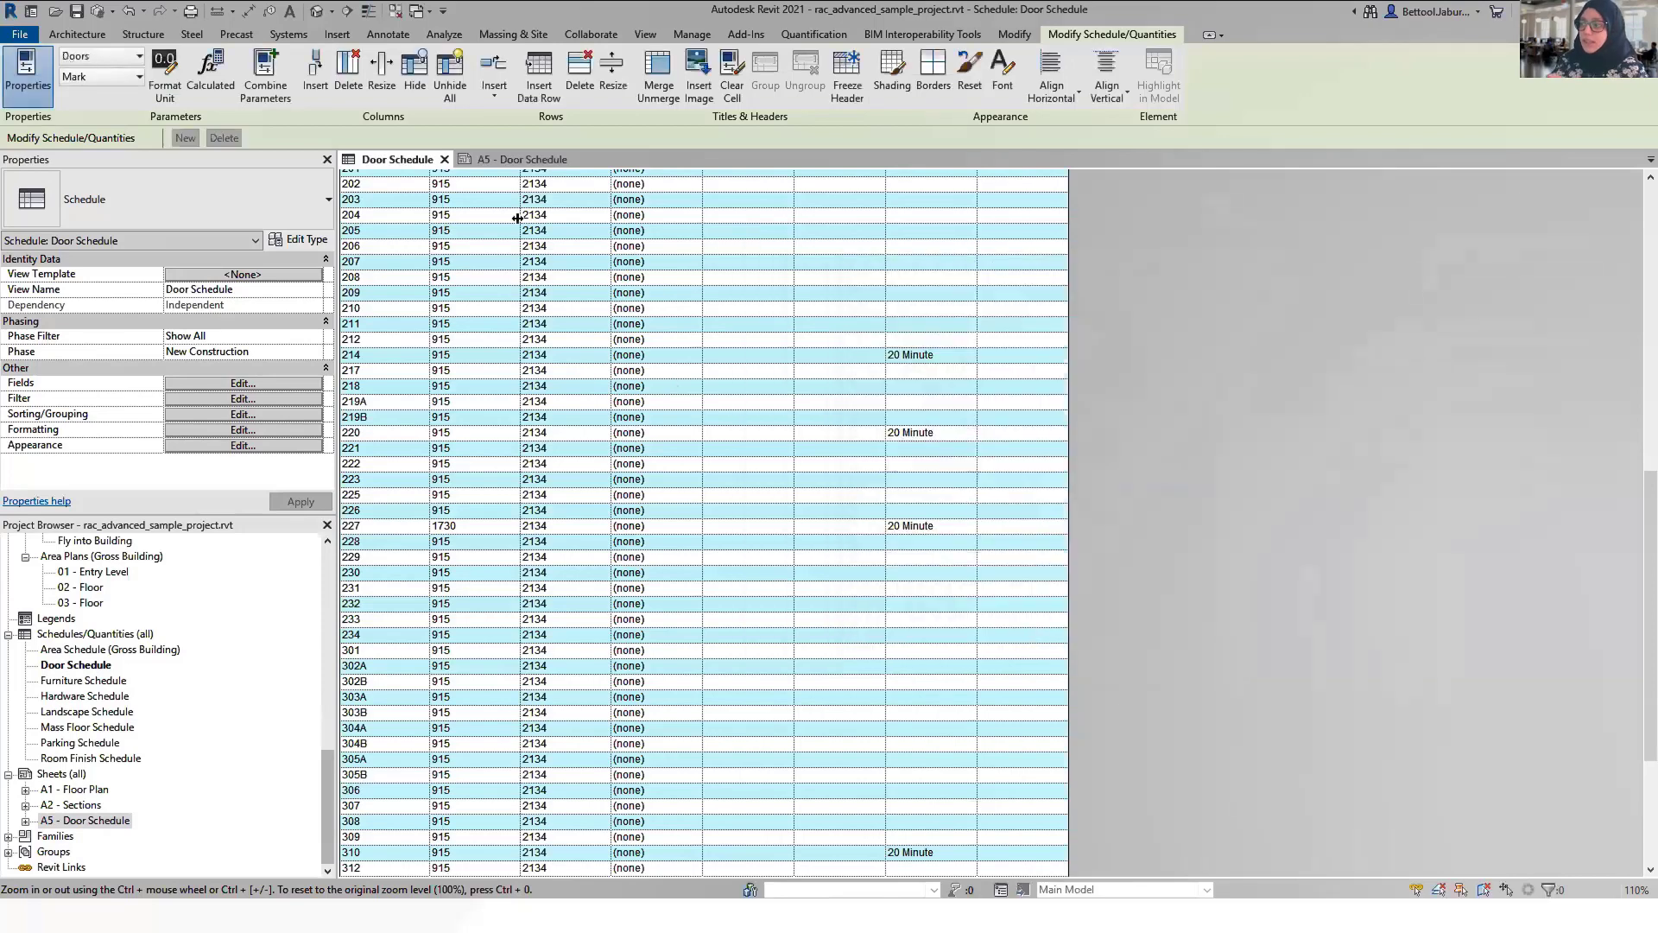
# Check how the door schedule rows look on sheet A5 with the sheet stripes turned off.
pyautogui.click(490, 161)
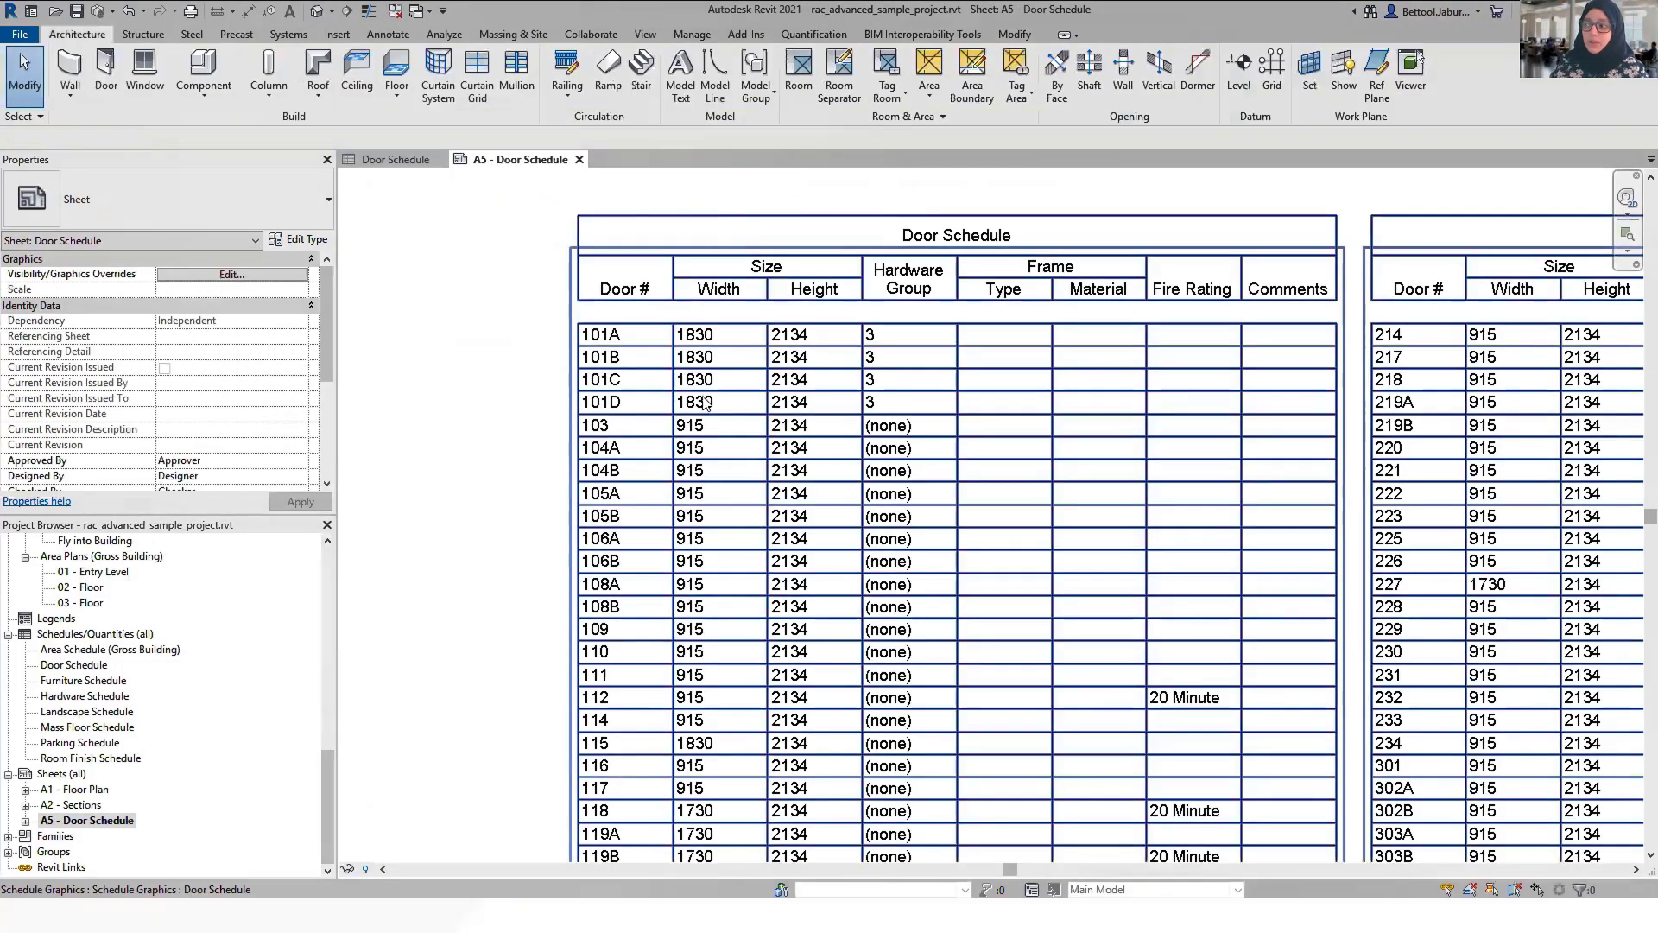
pyautogui.click(772, 467)
pyautogui.moveTo(775, 481); pyautogui.dragTo(725, 491, button='middle')
pyautogui.press('Escape')
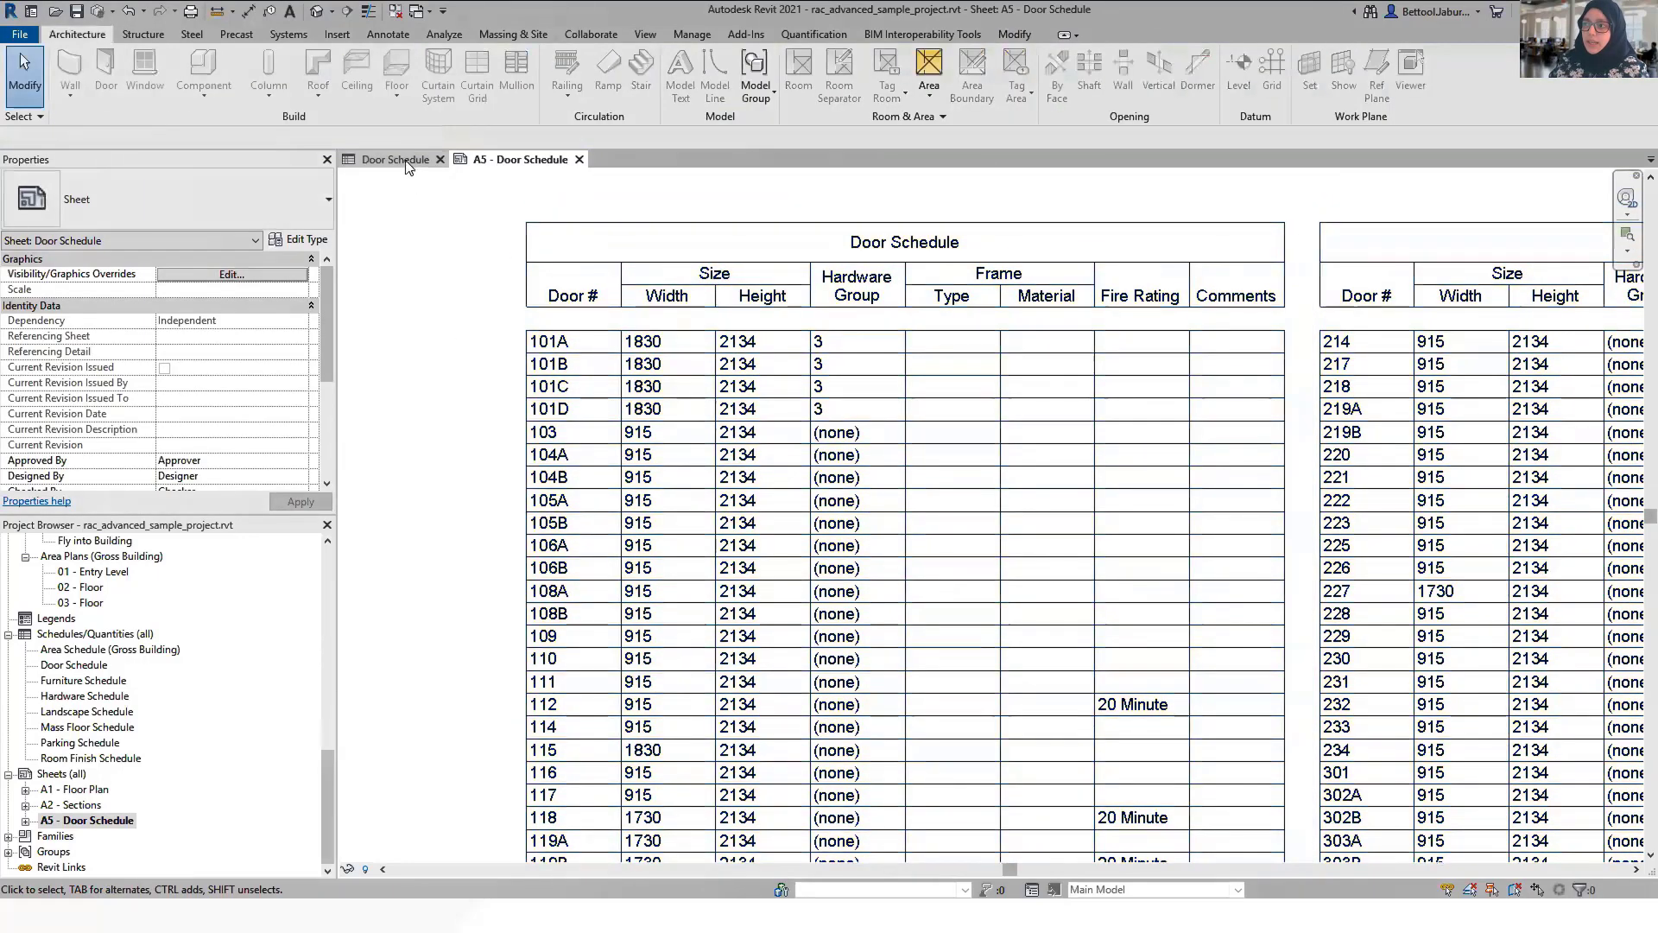
# Turn Show Stripe Rows on Sheets back on in the Door Schedule's appearance properties.
pyautogui.click(406, 162)
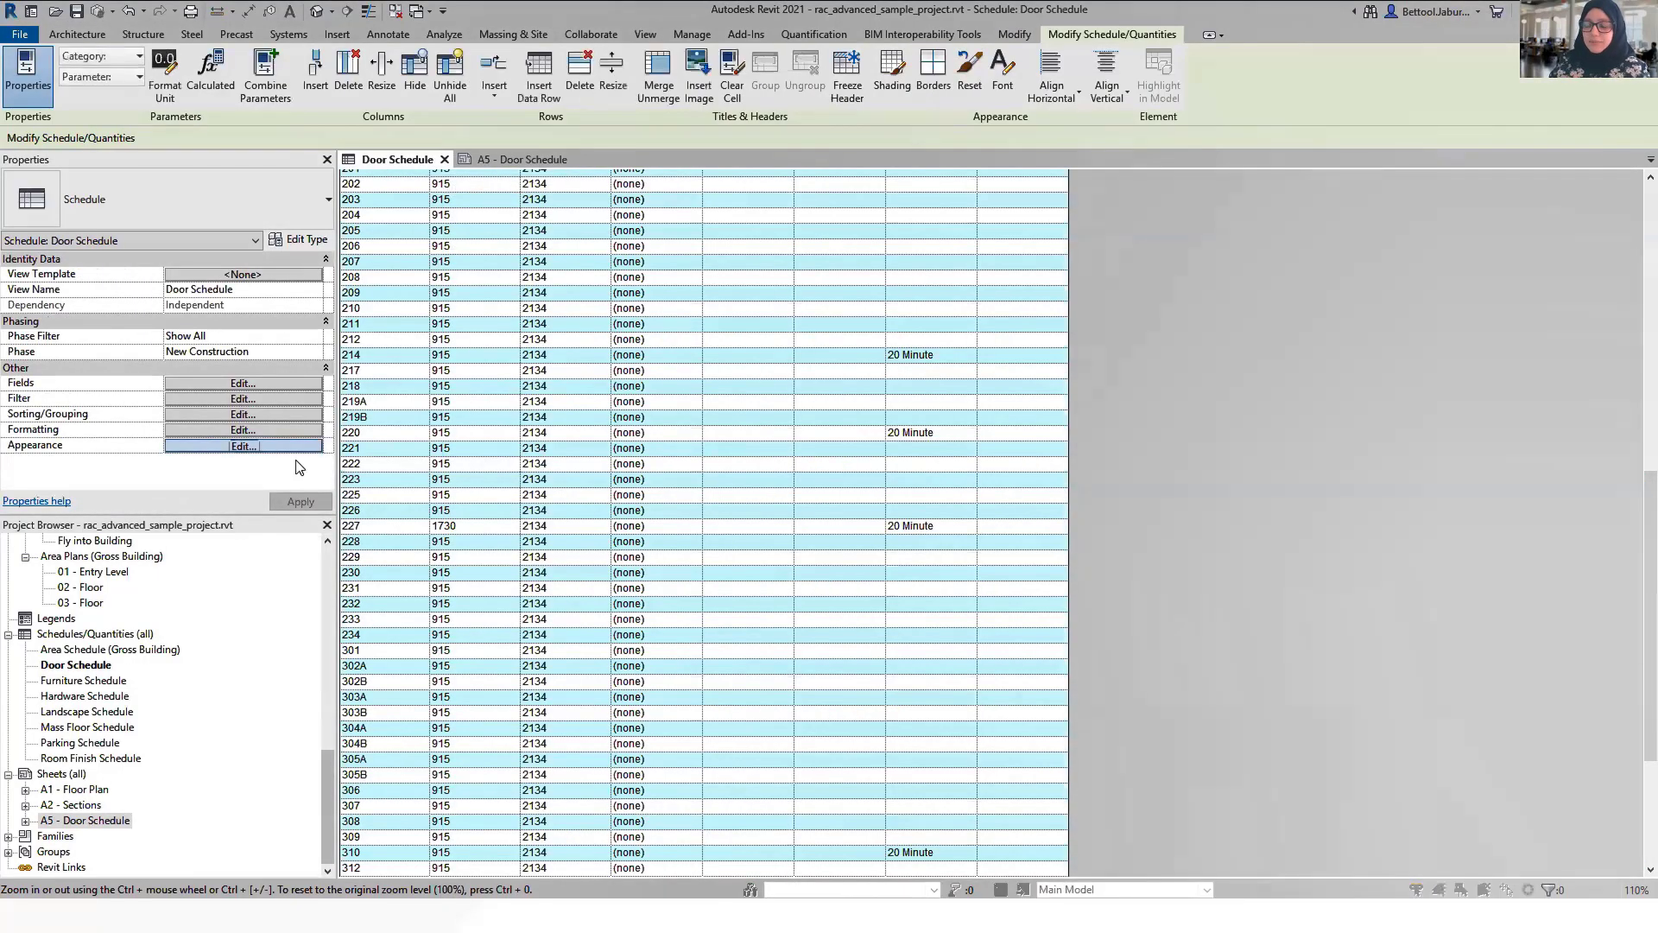
pyautogui.click(259, 445)
pyautogui.click(885, 451)
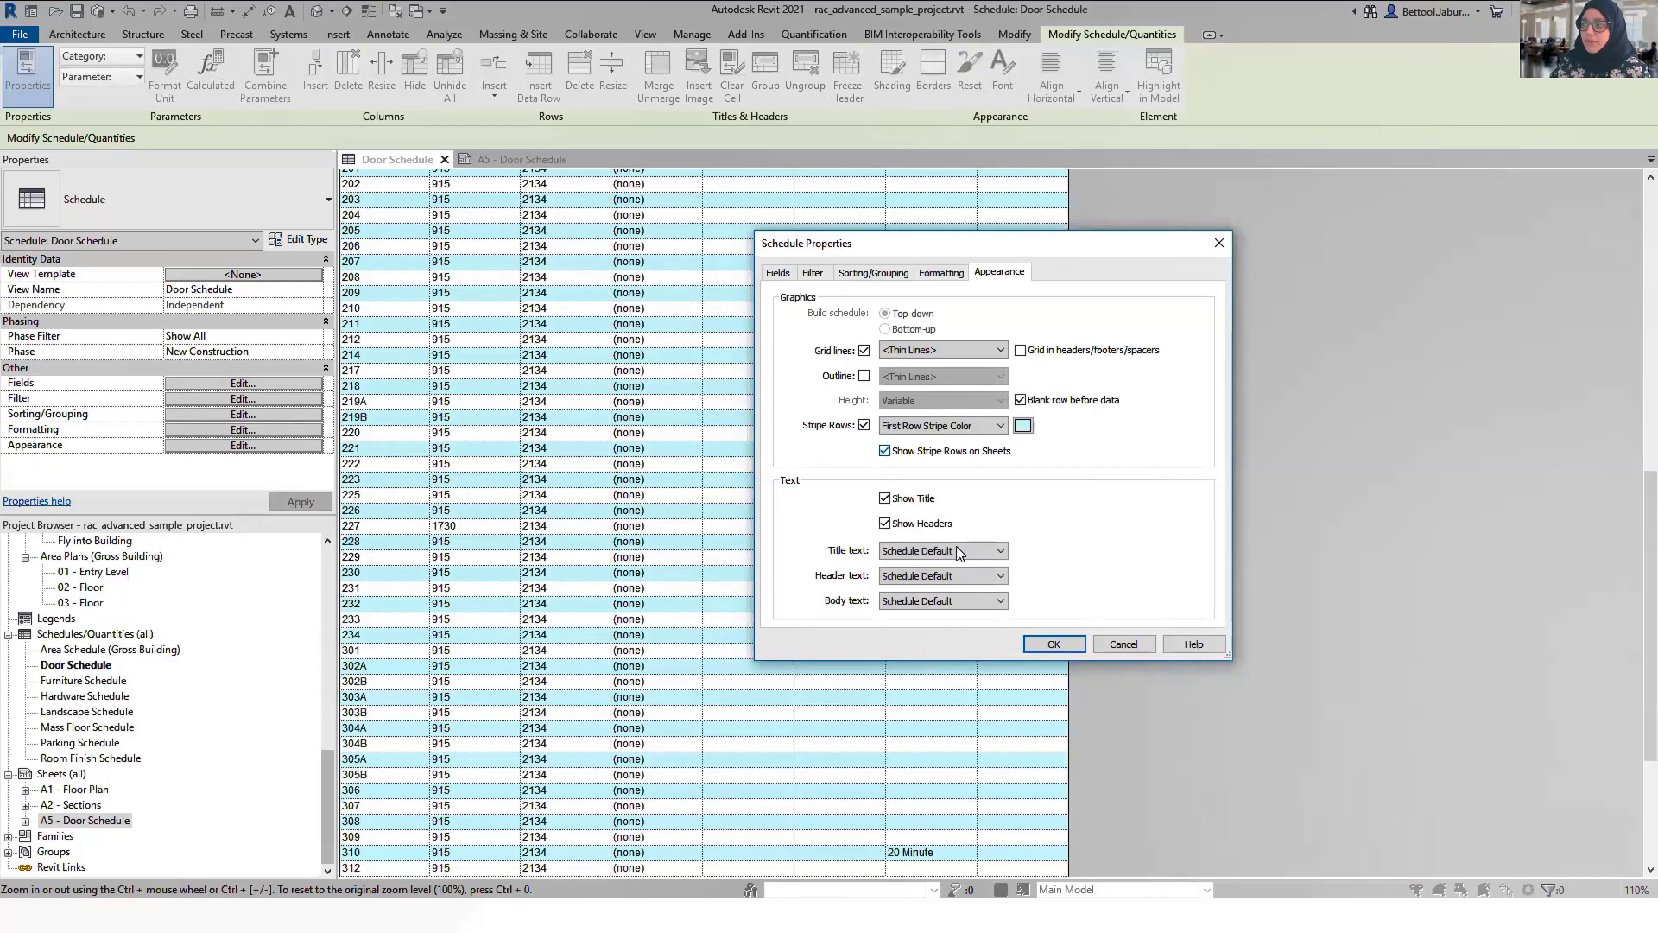
pyautogui.click(1054, 645)
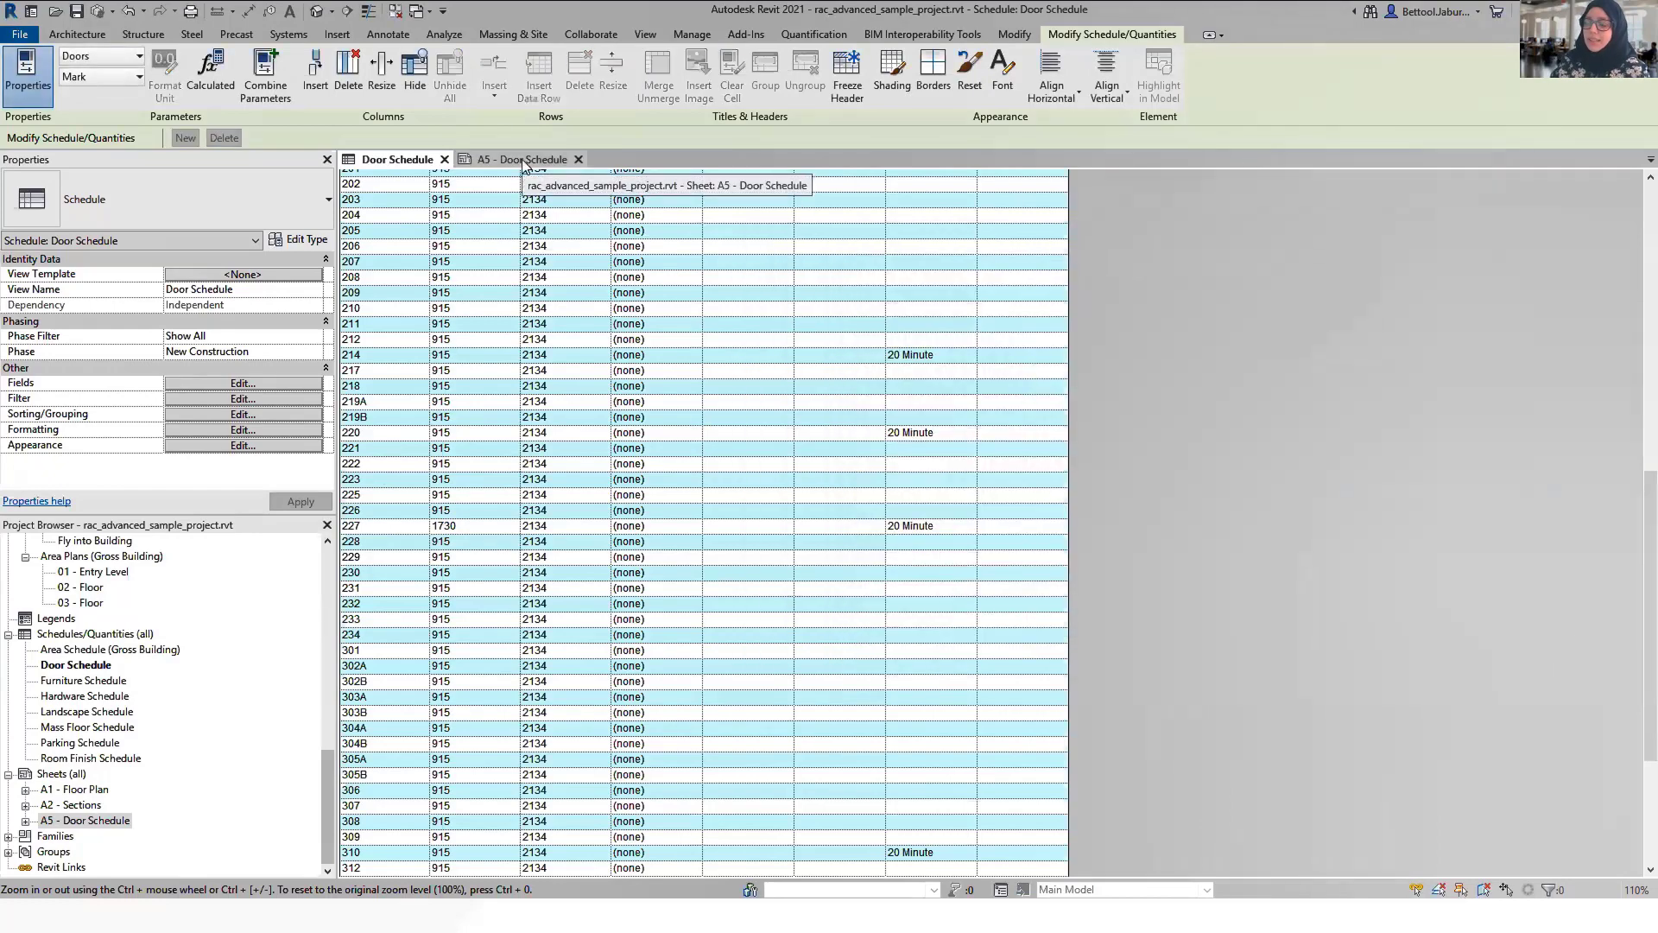
# Select the door schedule on sheet A5 and inspect the stripes across both of its segments.
pyautogui.click(519, 159)
pyautogui.click(698, 467)
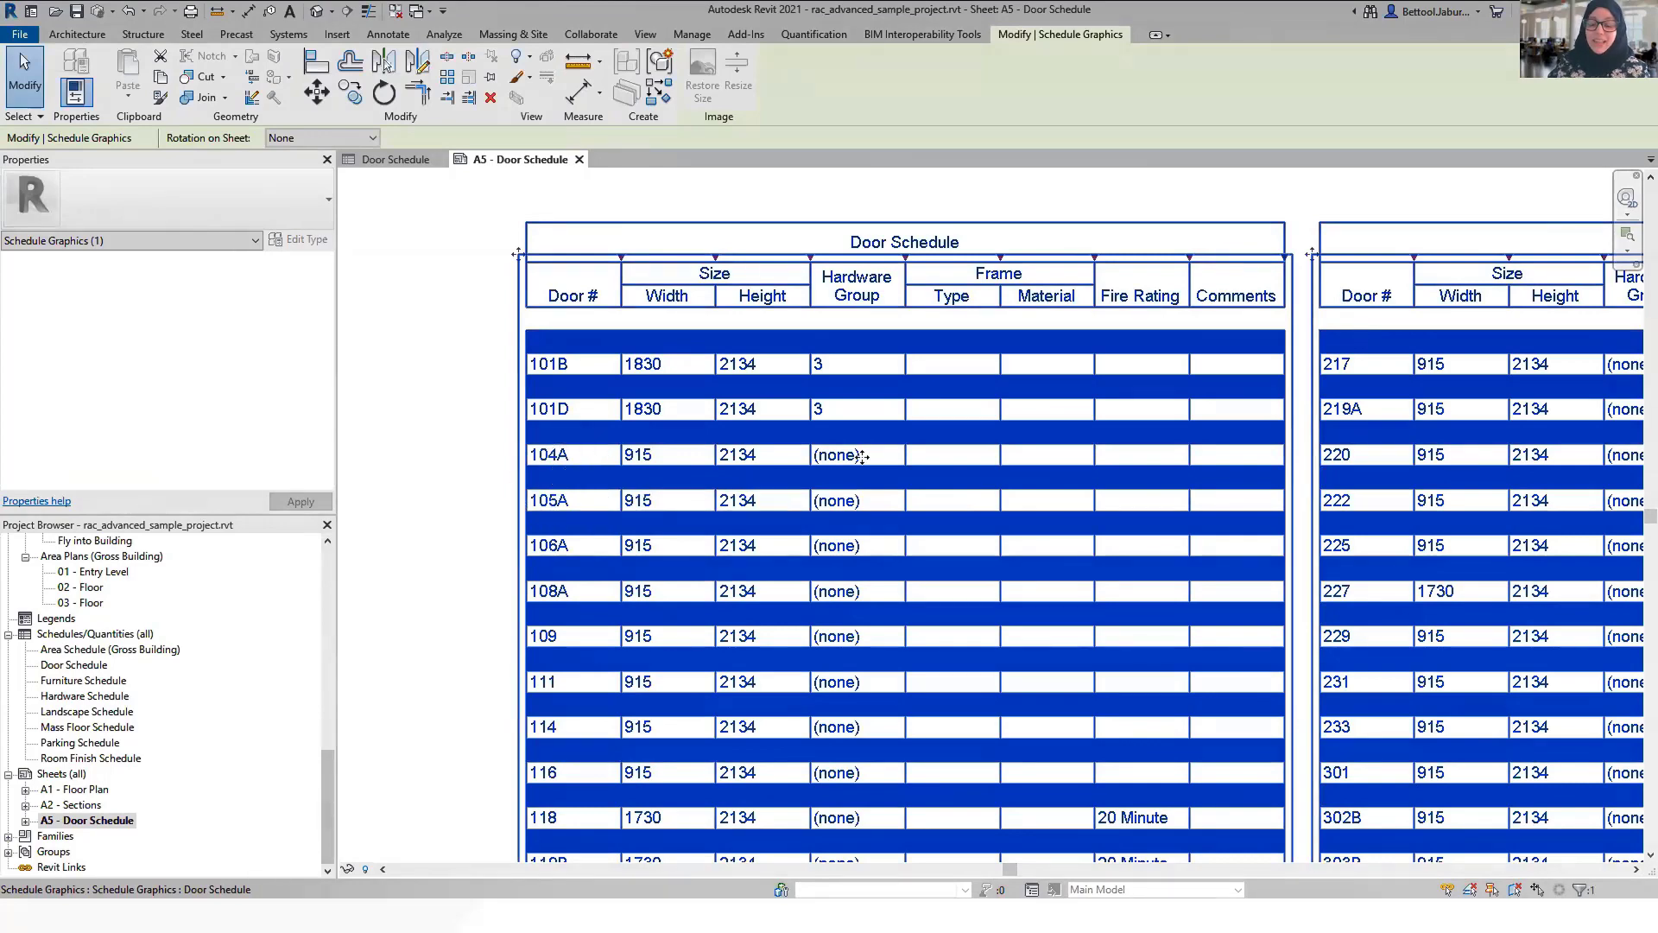
pyautogui.moveTo(787, 494); pyautogui.dragTo(633, 386, button='middle')
pyautogui.moveTo(635, 458); pyautogui.dragTo(529, 433, button='middle')
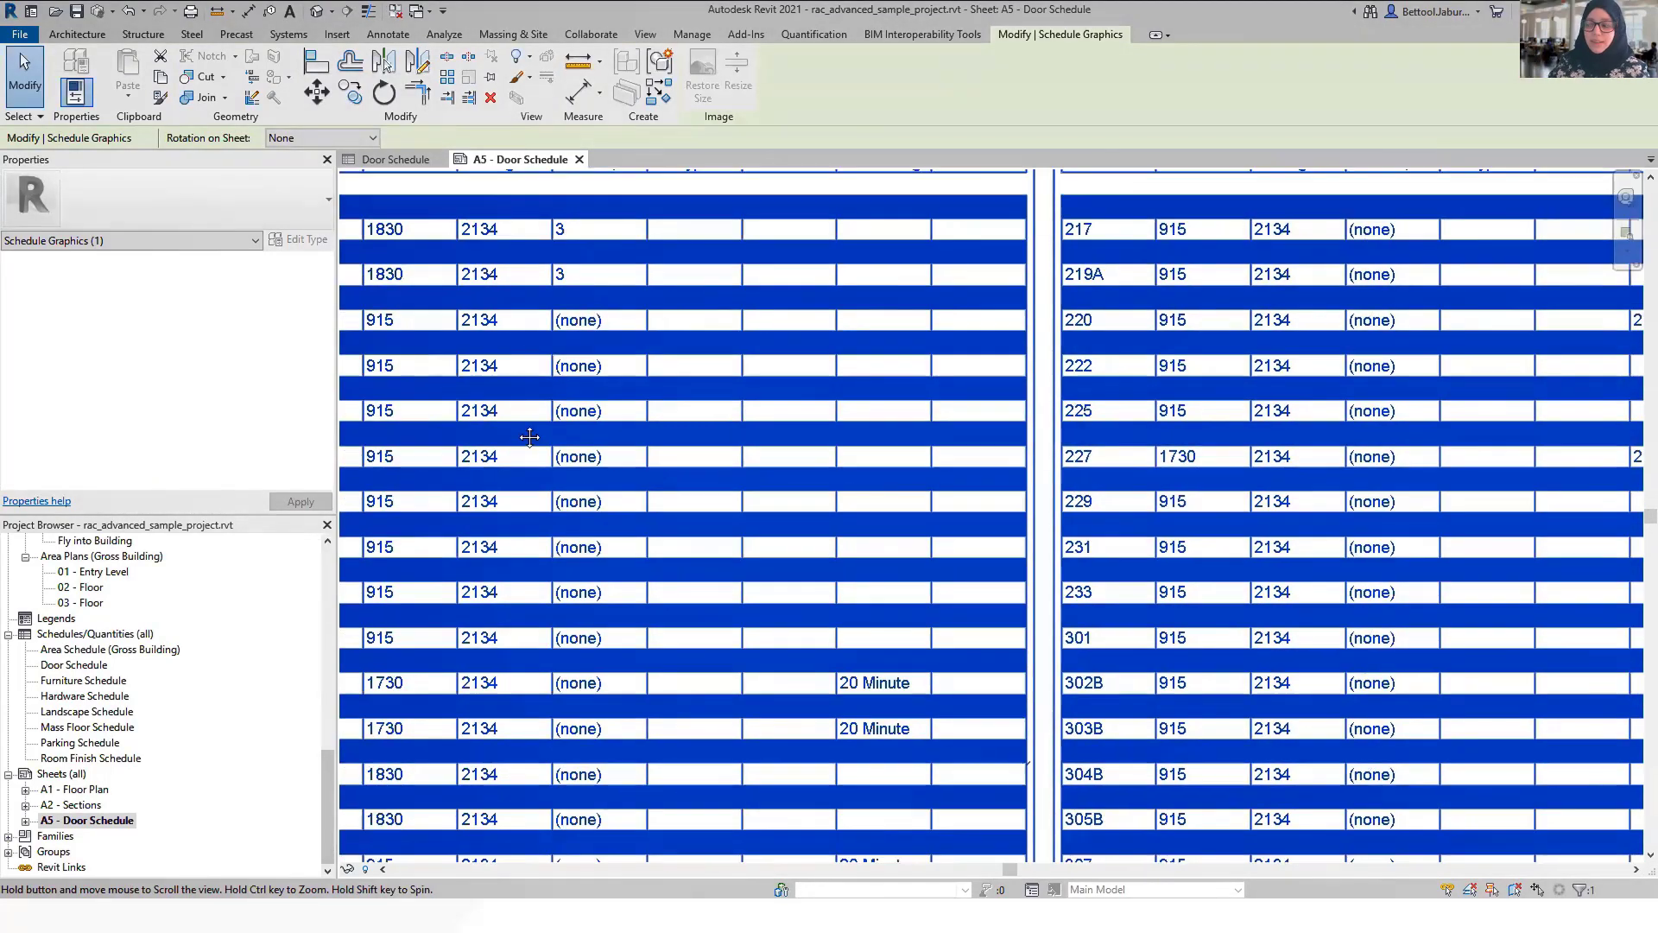
pyautogui.moveTo(711, 426); pyautogui.dragTo(555, 478, button='middle')
pyautogui.moveTo(1020, 566); pyautogui.dragTo(821, 515, button='middle')
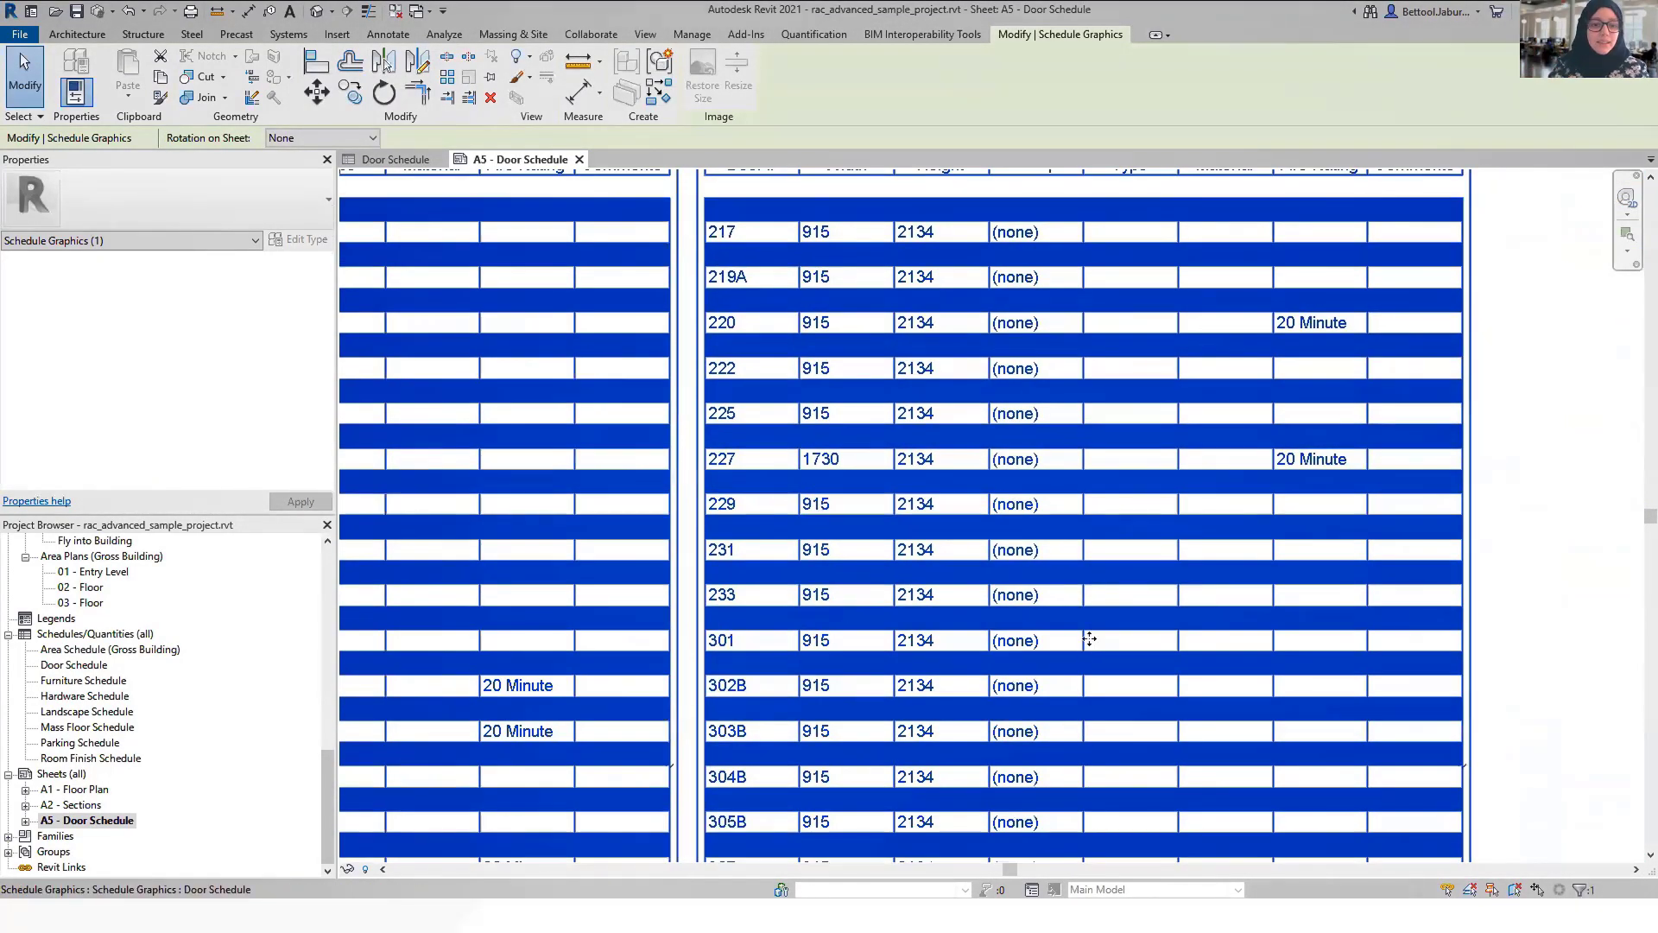
# Deselect the door schedule on sheet A5 and review its stripe rows across both segments.
pyautogui.scroll(-5, 1088, 643)
pyautogui.scroll(4, 1020, 712)
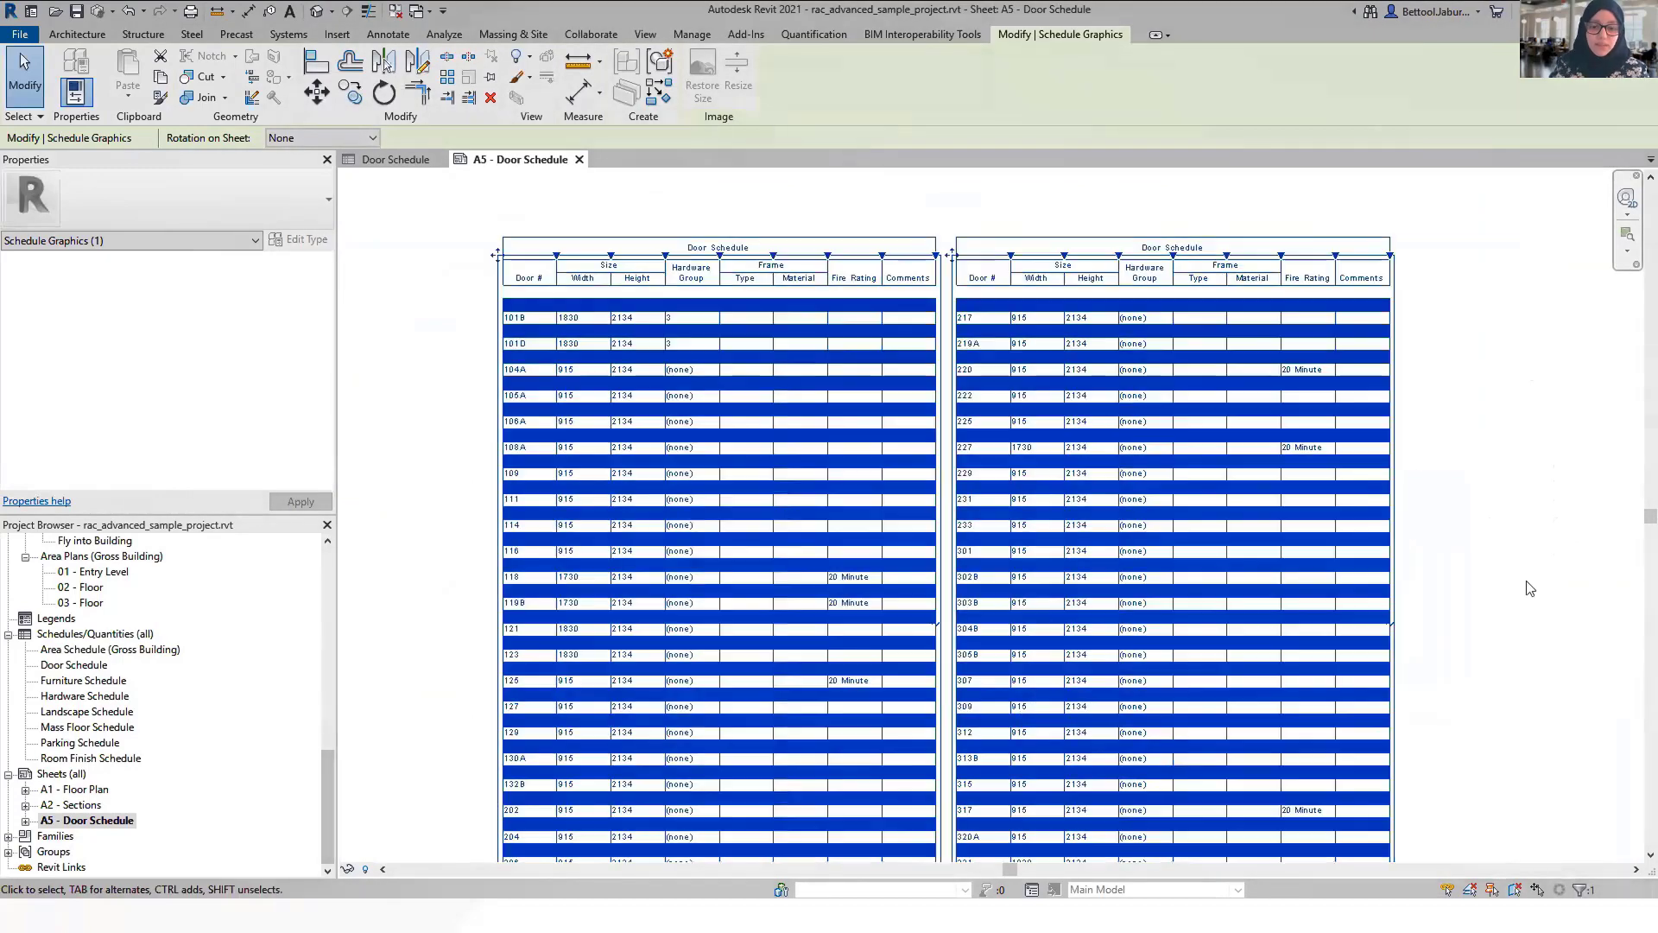
pyautogui.click(1534, 587)
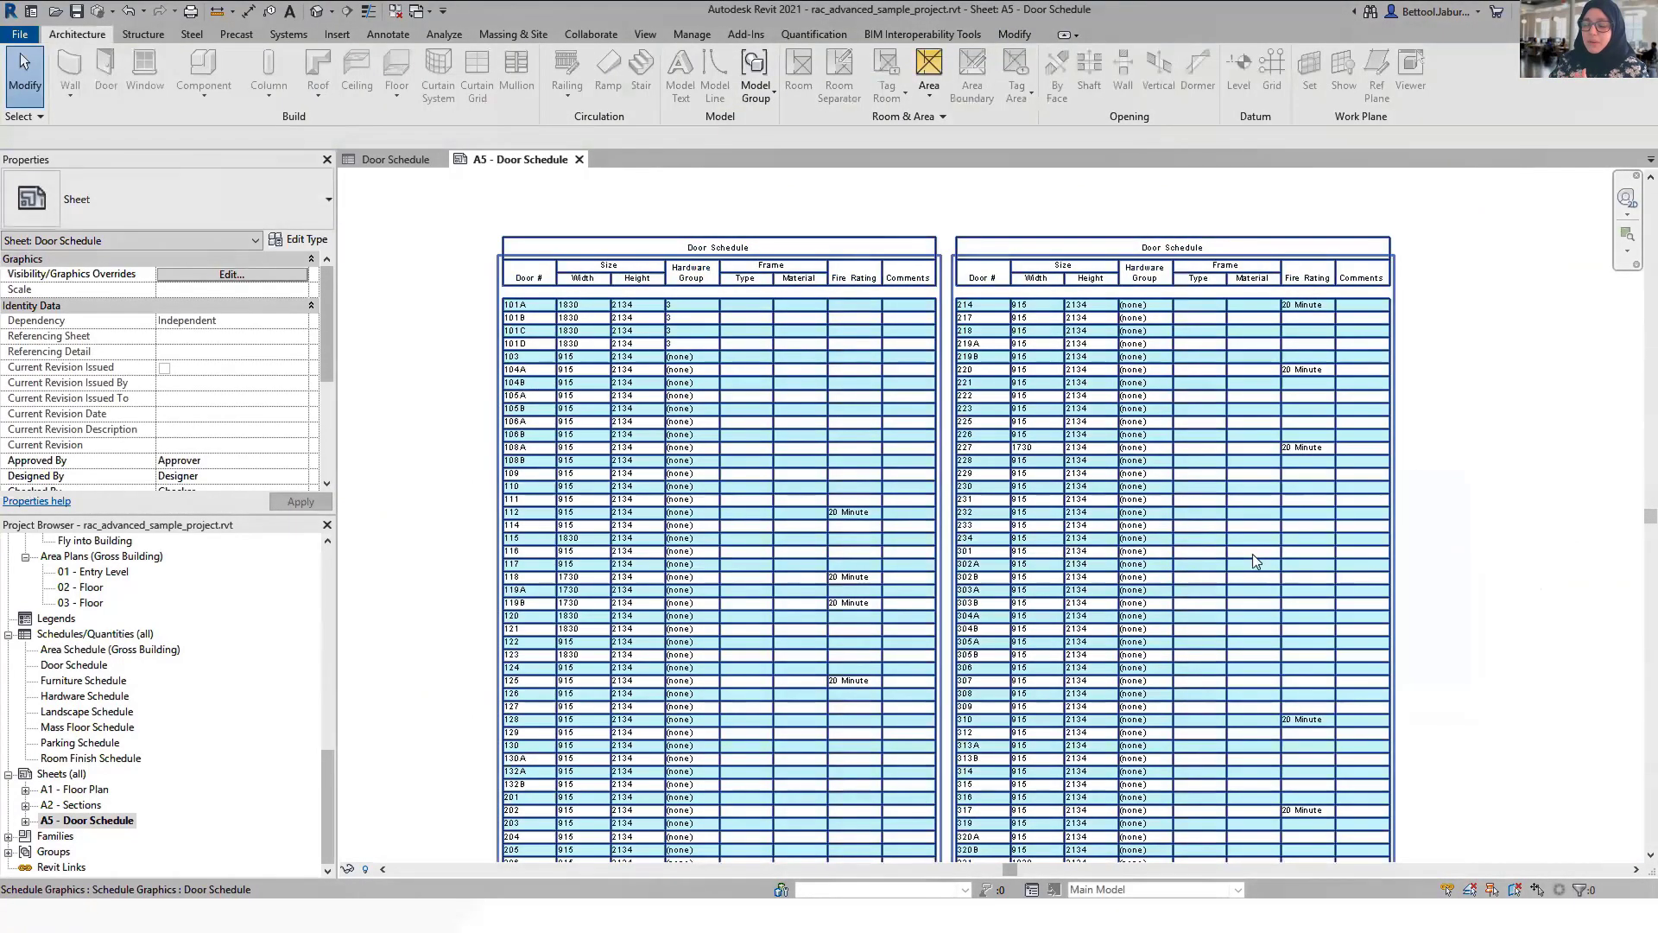
pyautogui.click(1253, 553)
pyautogui.moveTo(1138, 498); pyautogui.dragTo(1498, 512)
pyautogui.press('Escape')
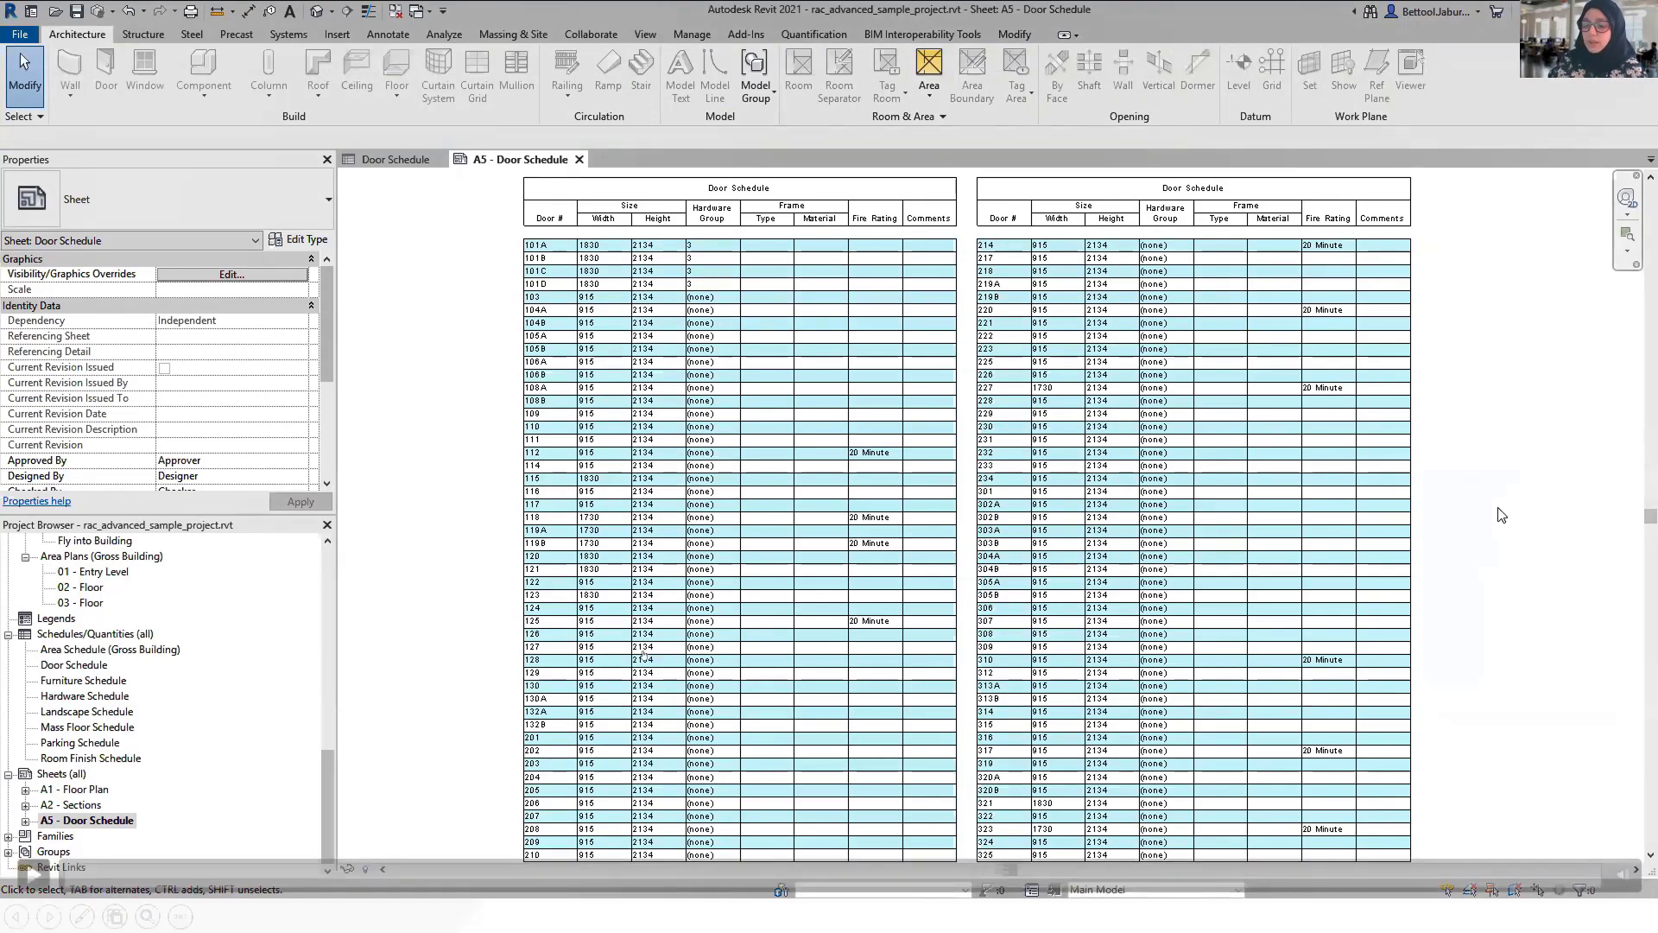
pyautogui.press('Right')
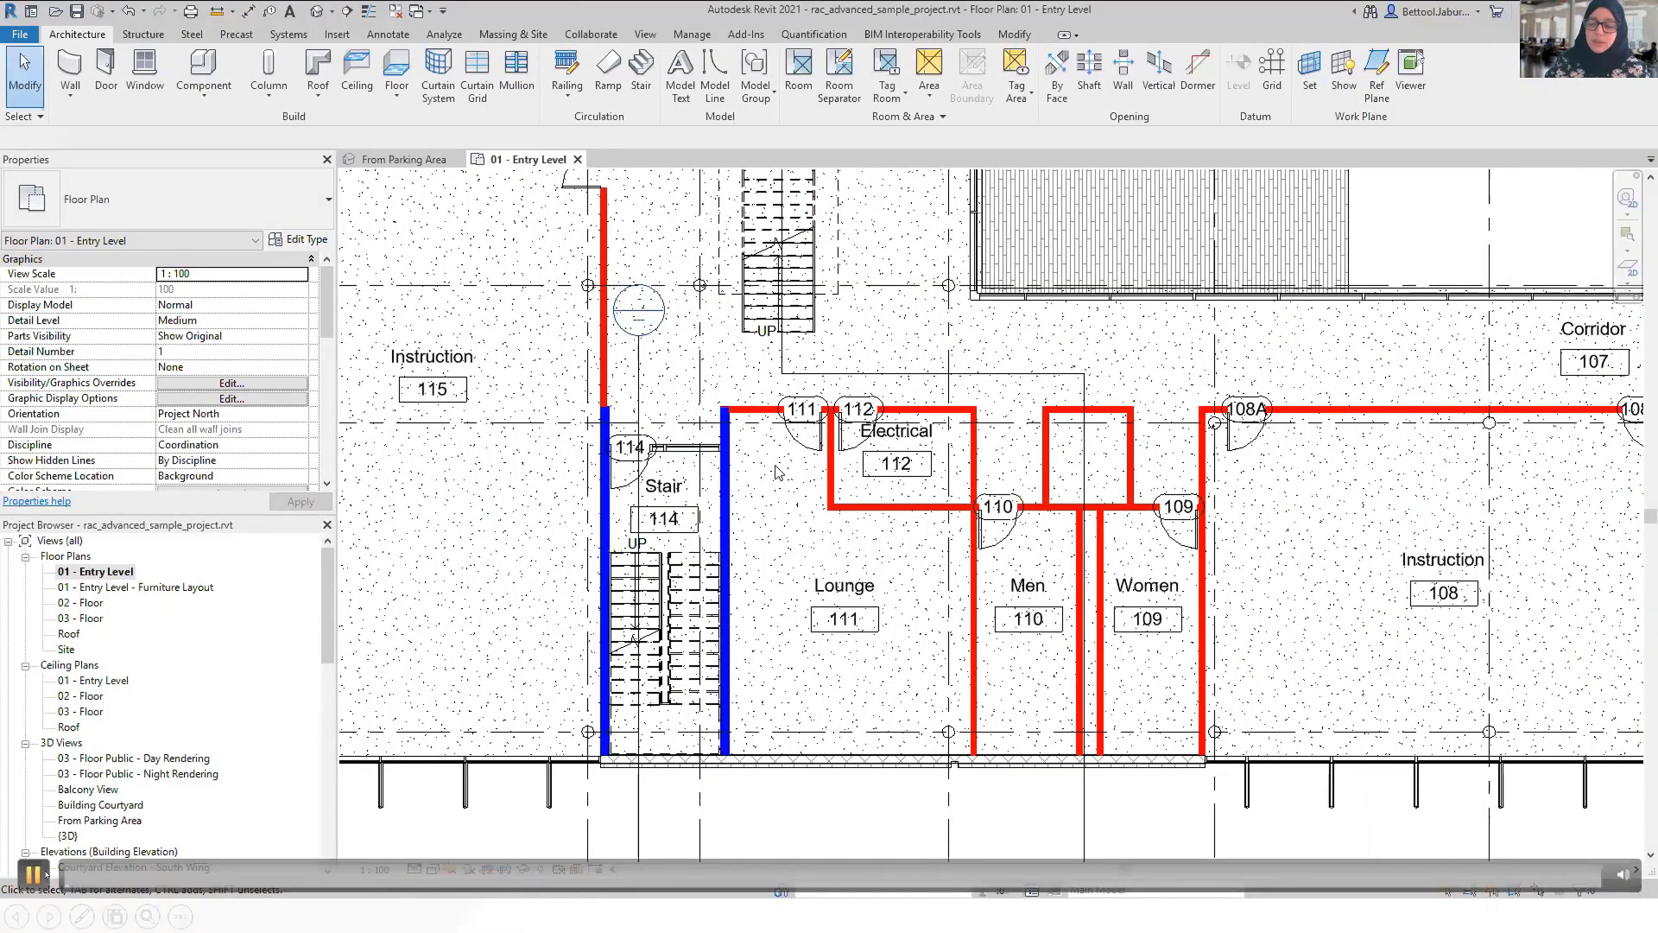
pyautogui.click(33, 874)
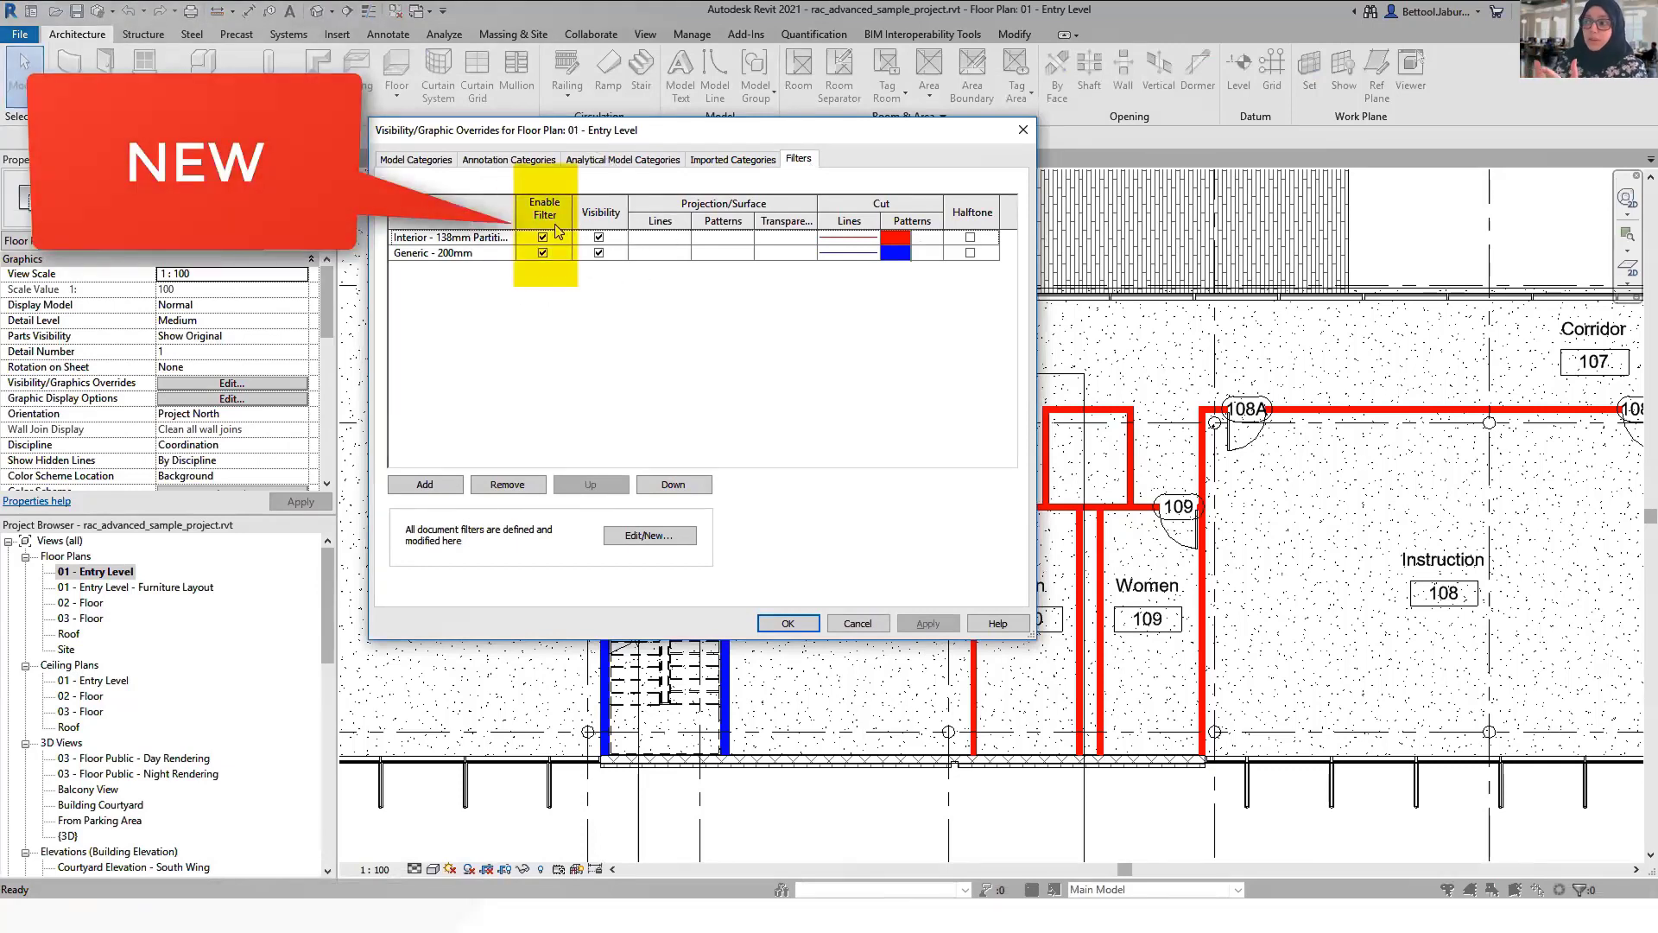
# Turn off visibility of the Interior - 138mm partition filter in the 01 - Entry Level plan, apply it, and turn the visibility back on.
pyautogui.click(599, 238)
pyautogui.click(950, 623)
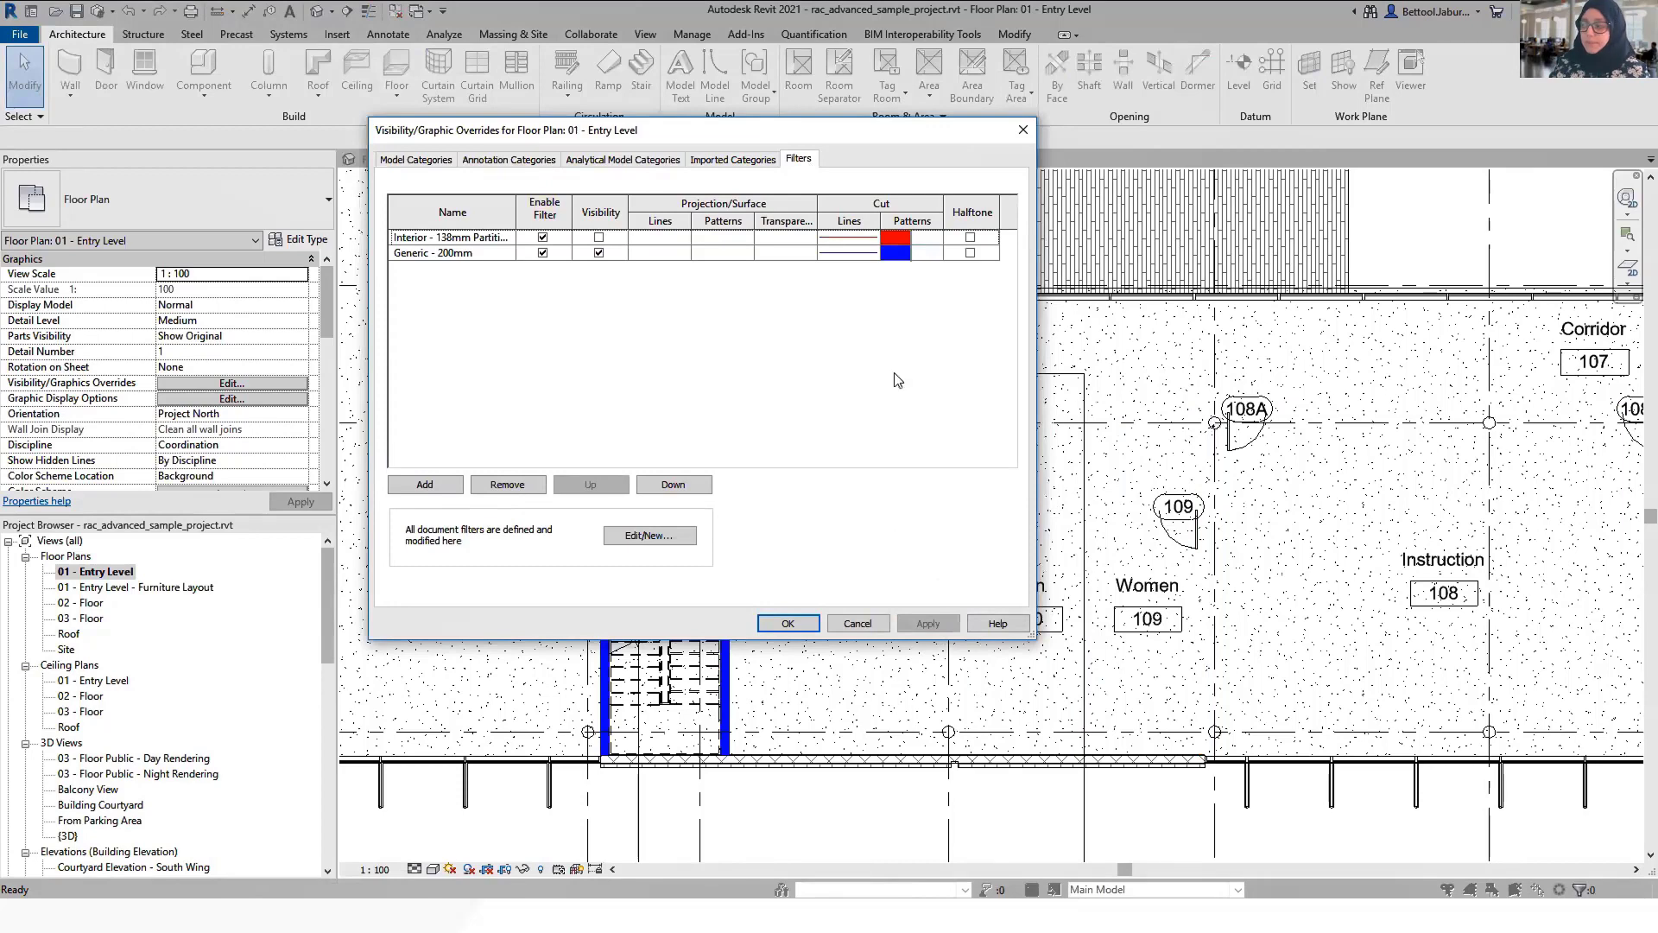
pyautogui.click(600, 239)
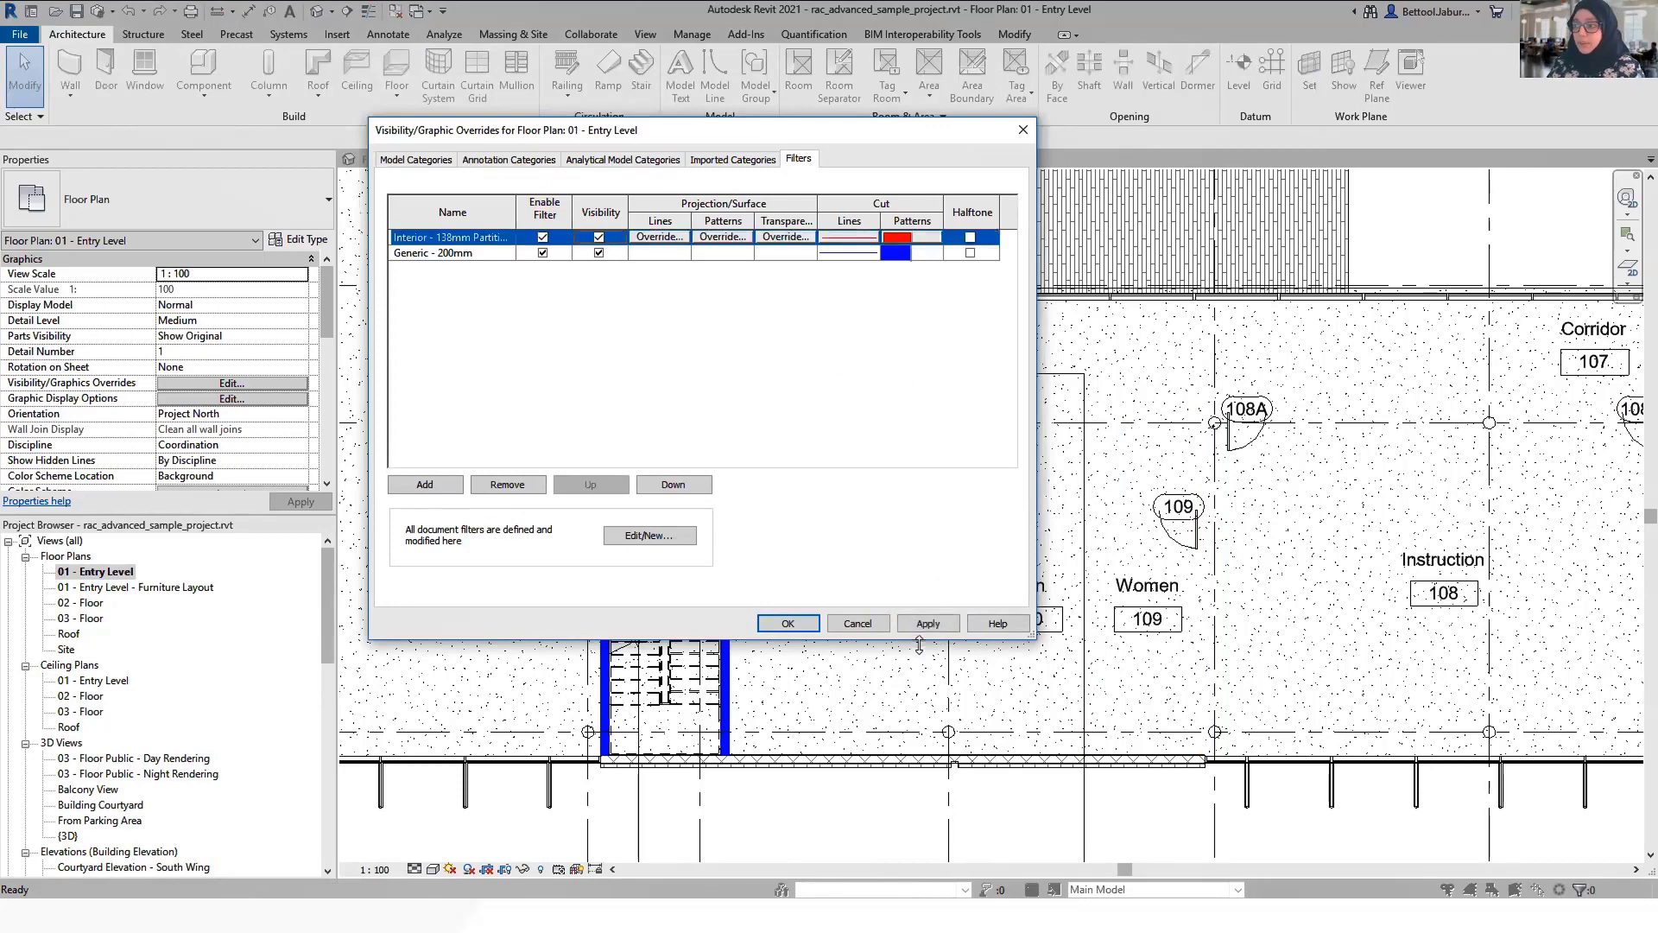
pyautogui.click(945, 629)
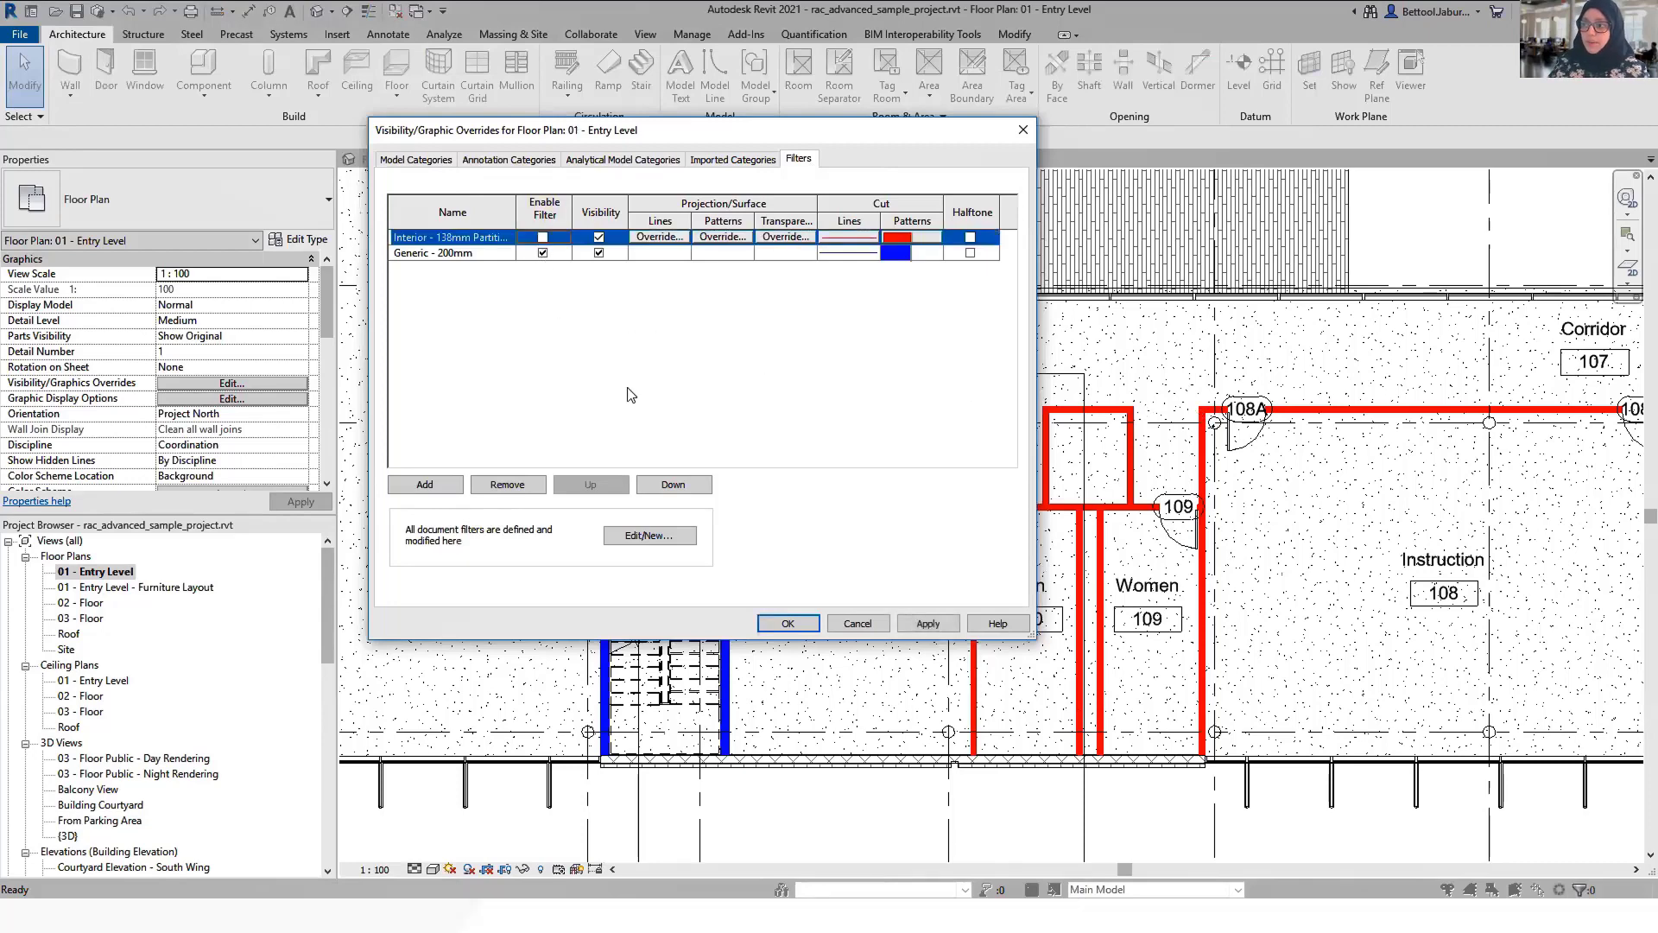
# Disable the Interior - 138mm partition and Generic - 200mm filters in the 01 - Entry Level plan while keeping their visibility on.
pyautogui.click(931, 623)
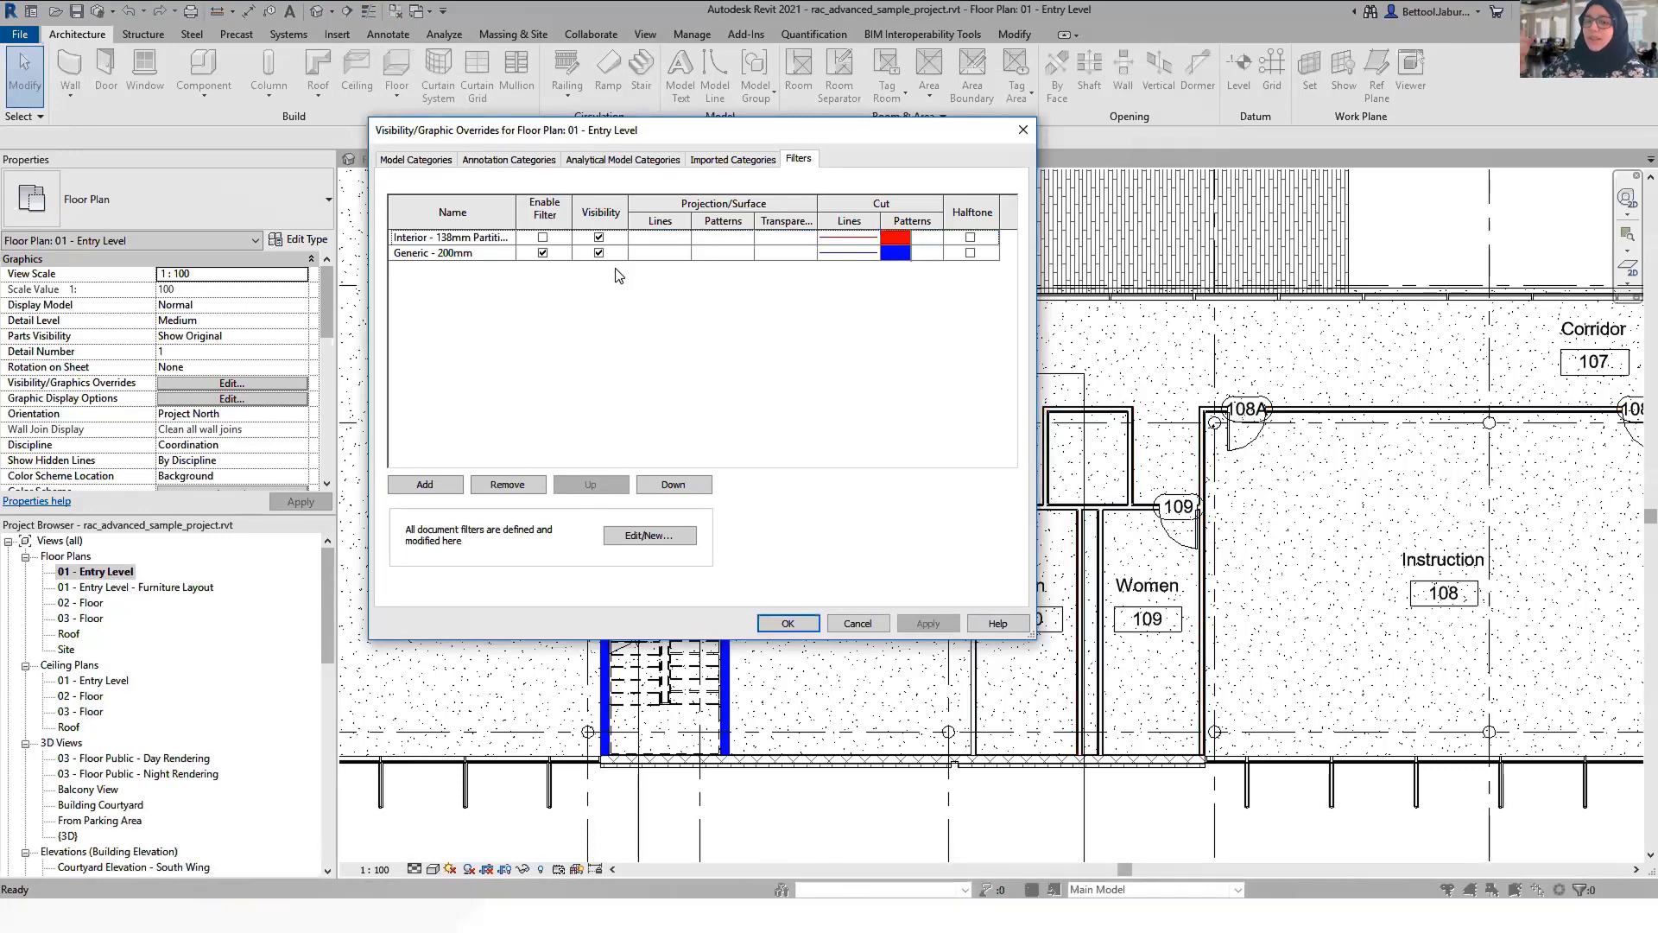
pyautogui.click(542, 252)
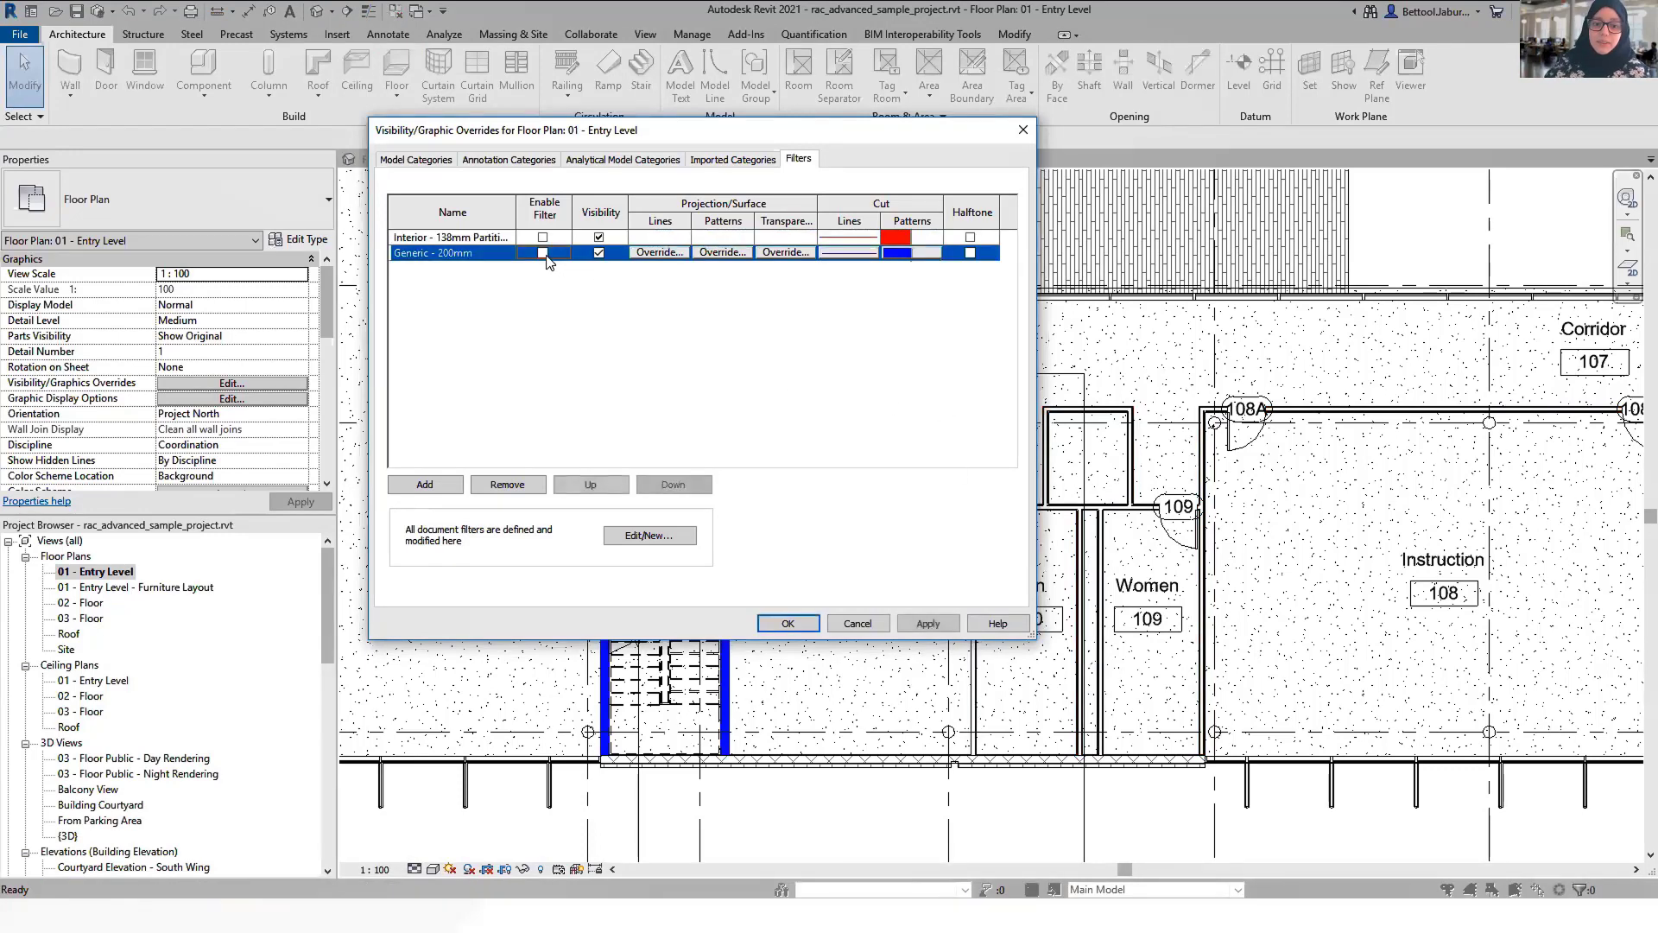
pyautogui.click(939, 624)
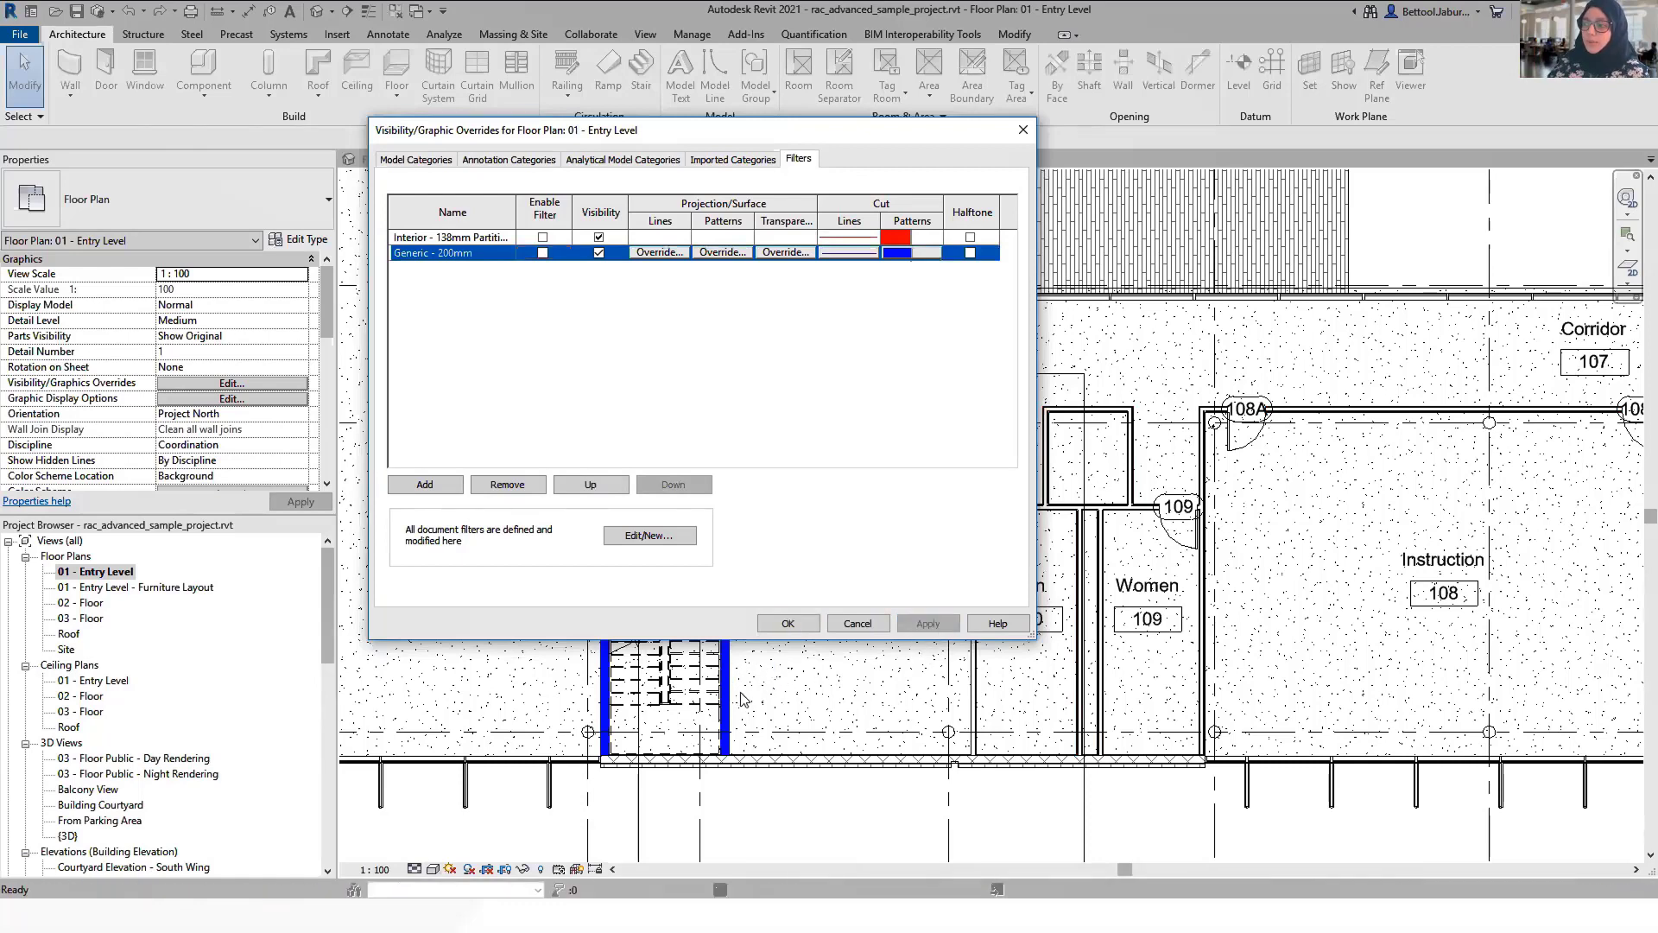
pyautogui.click(788, 624)
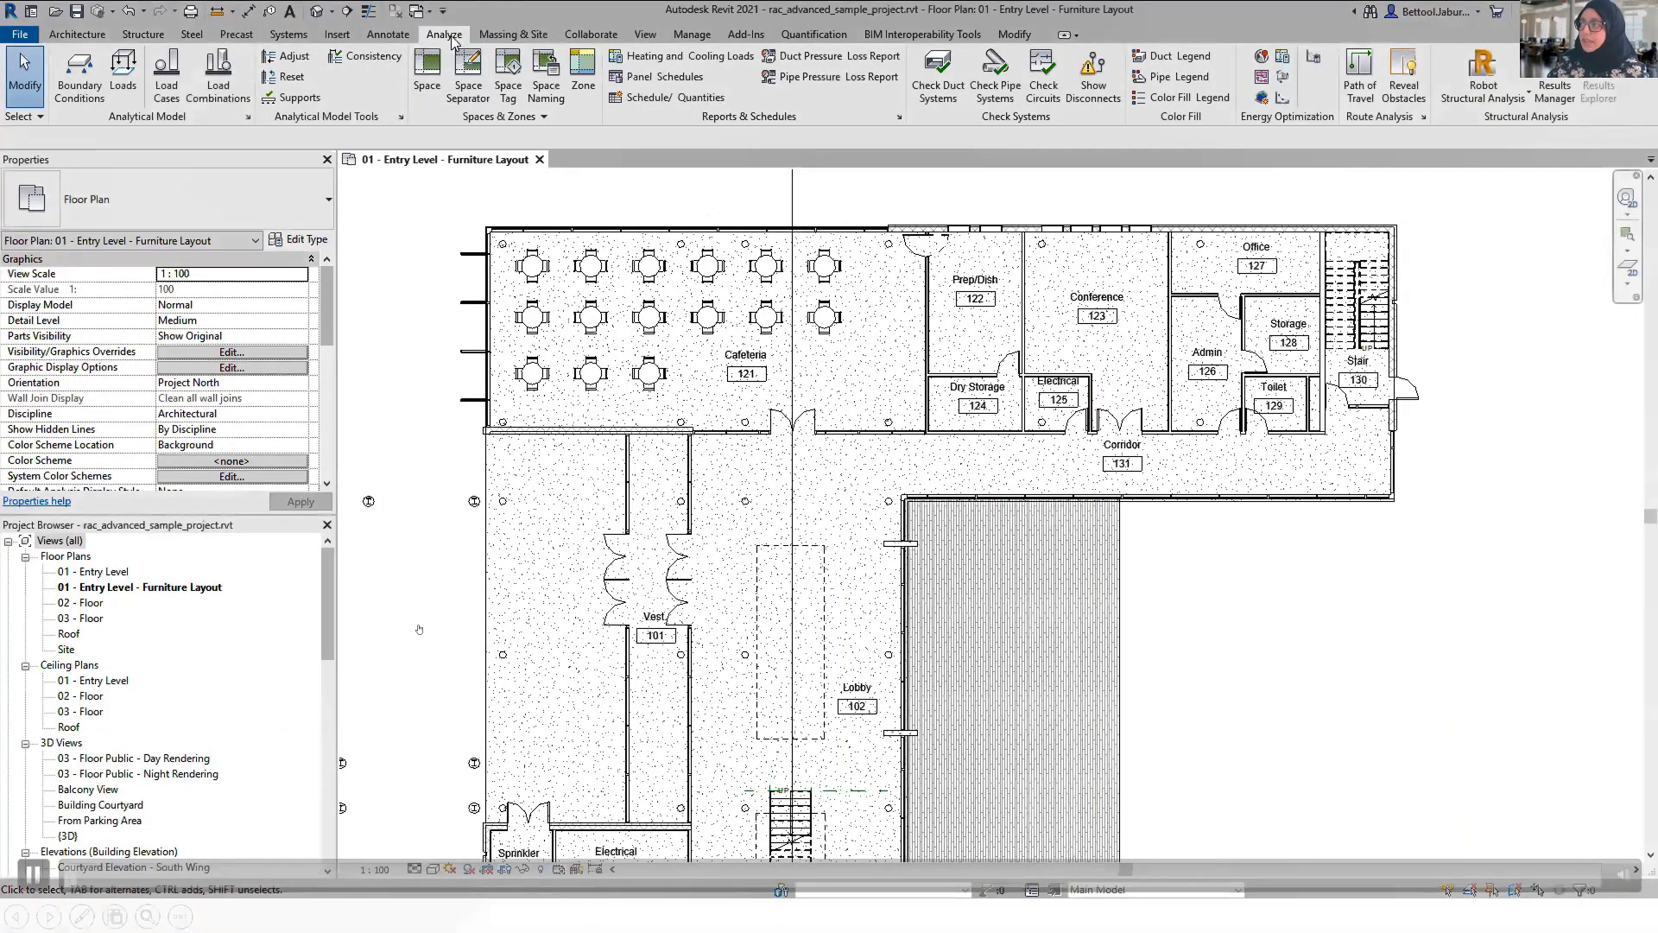
# Place a path of travel from the upper-left table in Cafeteria 121 to the top of the stair in Lobby 102.
pyautogui.click(1354, 90)
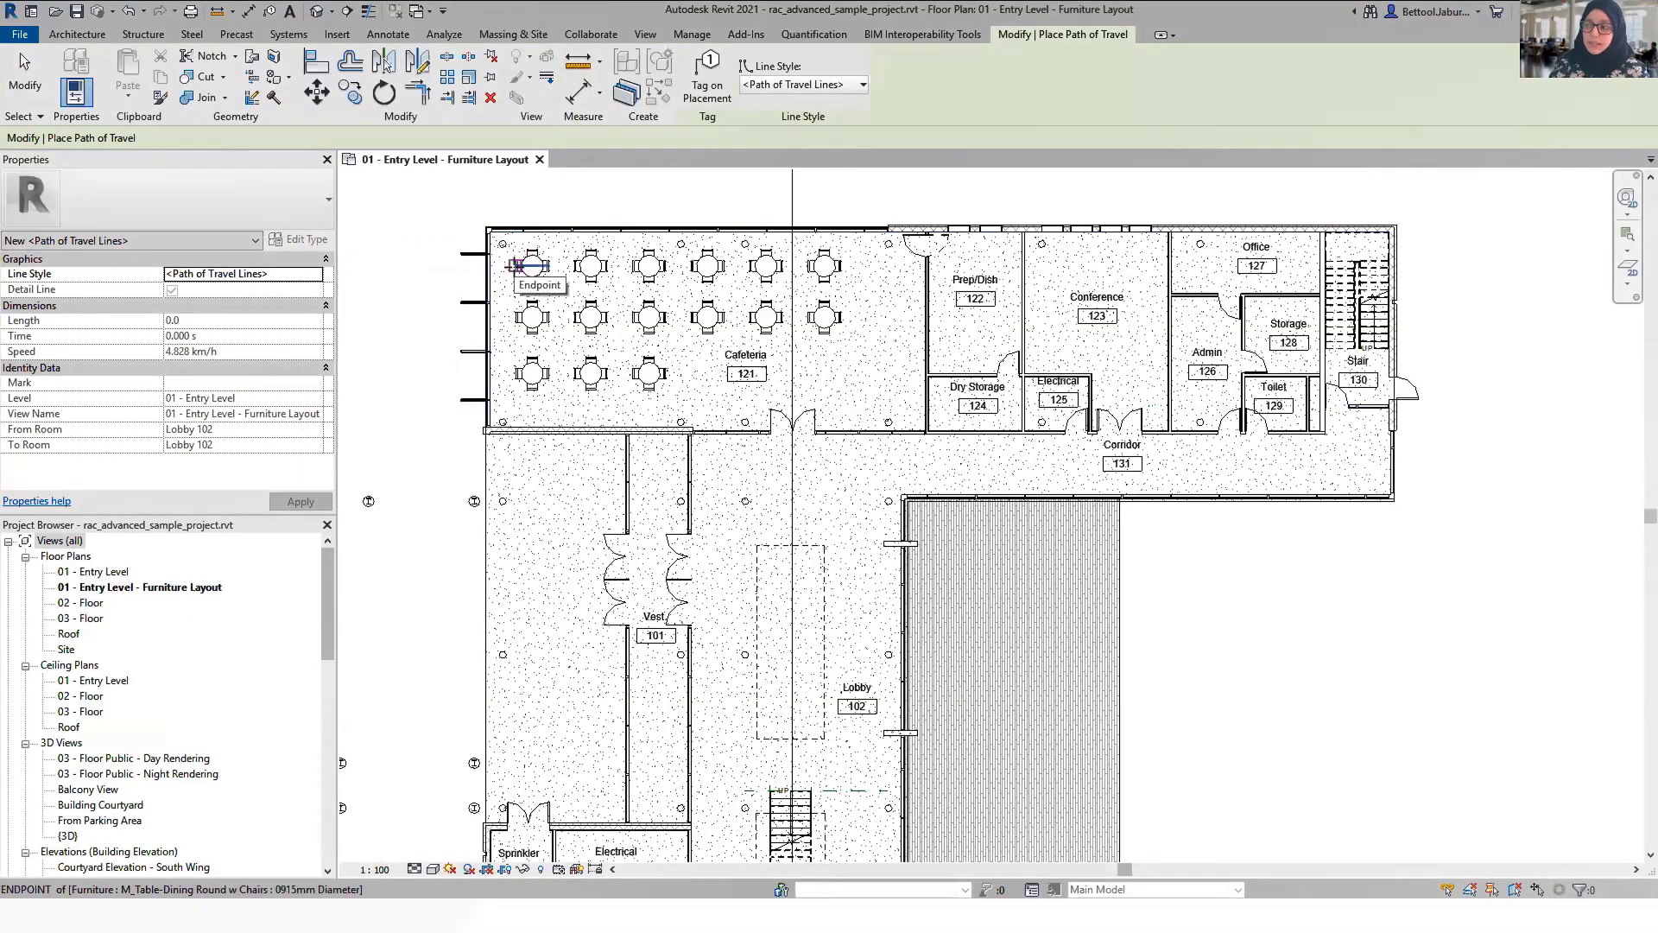
pyautogui.click(515, 265)
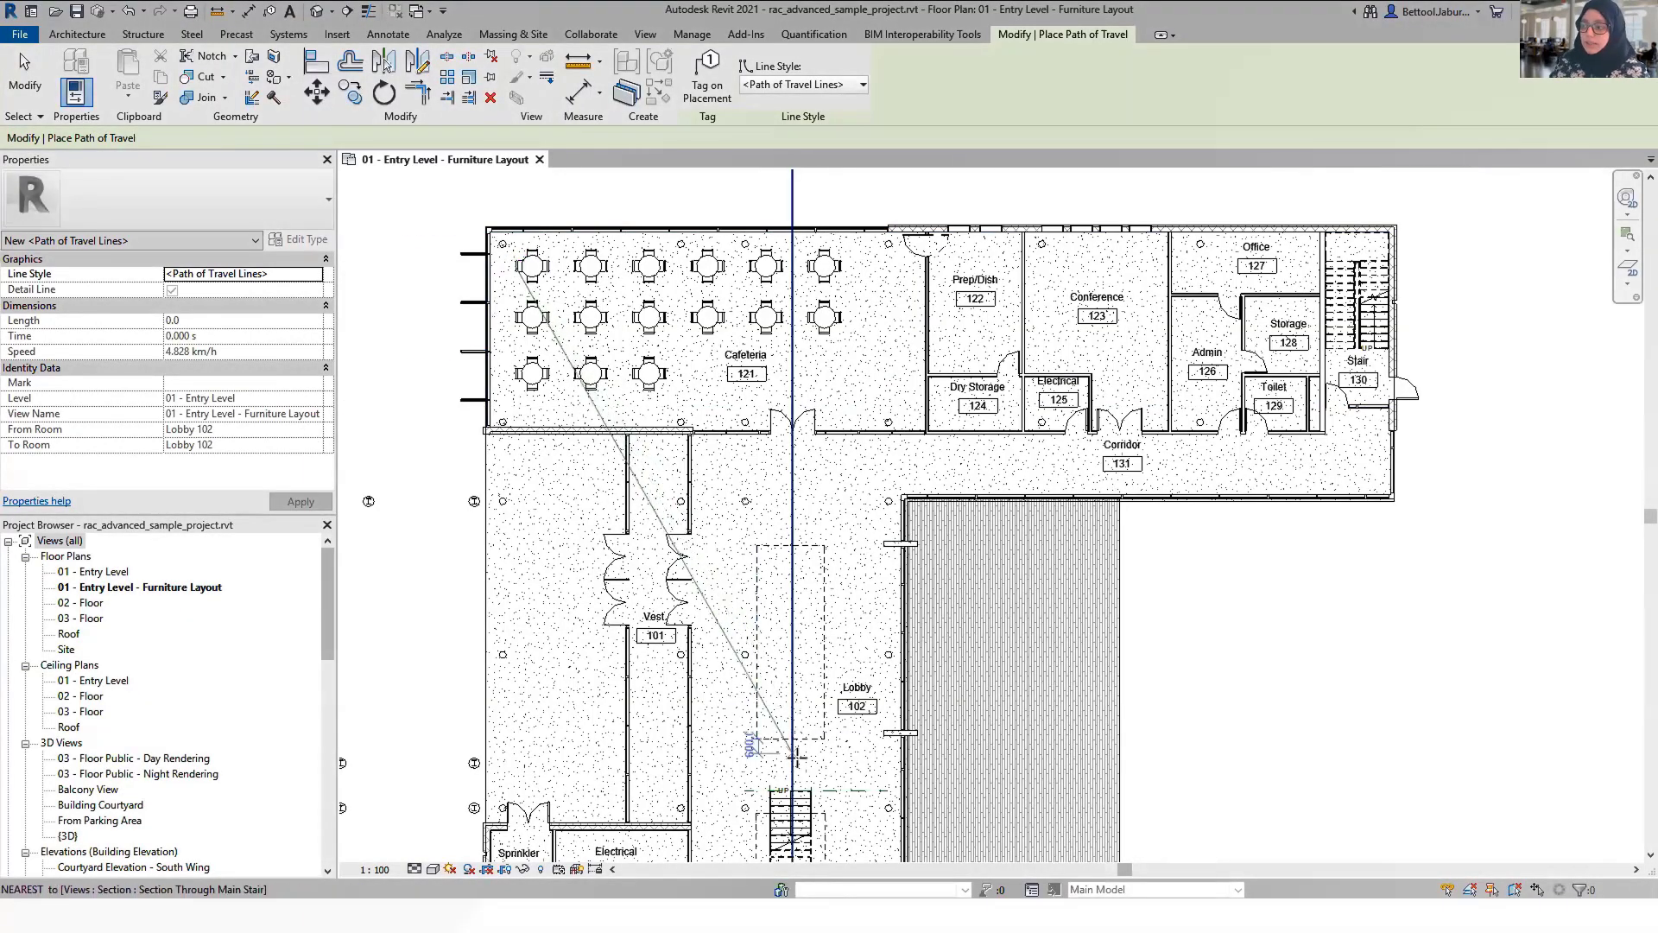
pyautogui.click(778, 787)
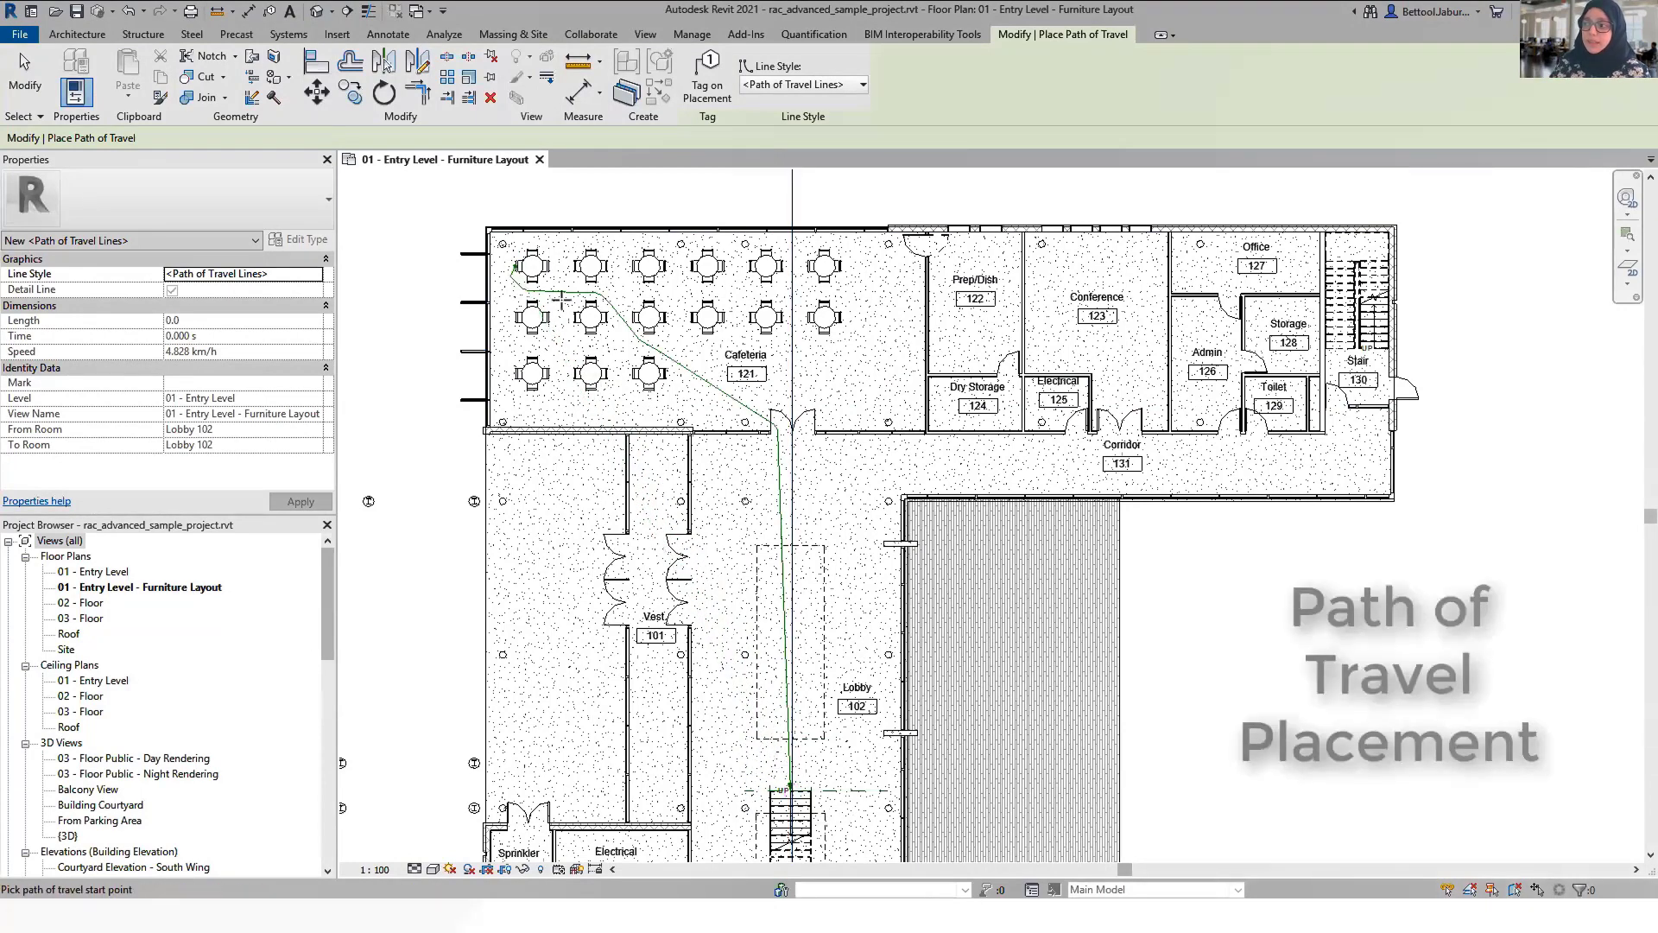
# Place a second path of travel from the same cafeteria table to the stairs in Stair 130.
pyautogui.click(513, 264)
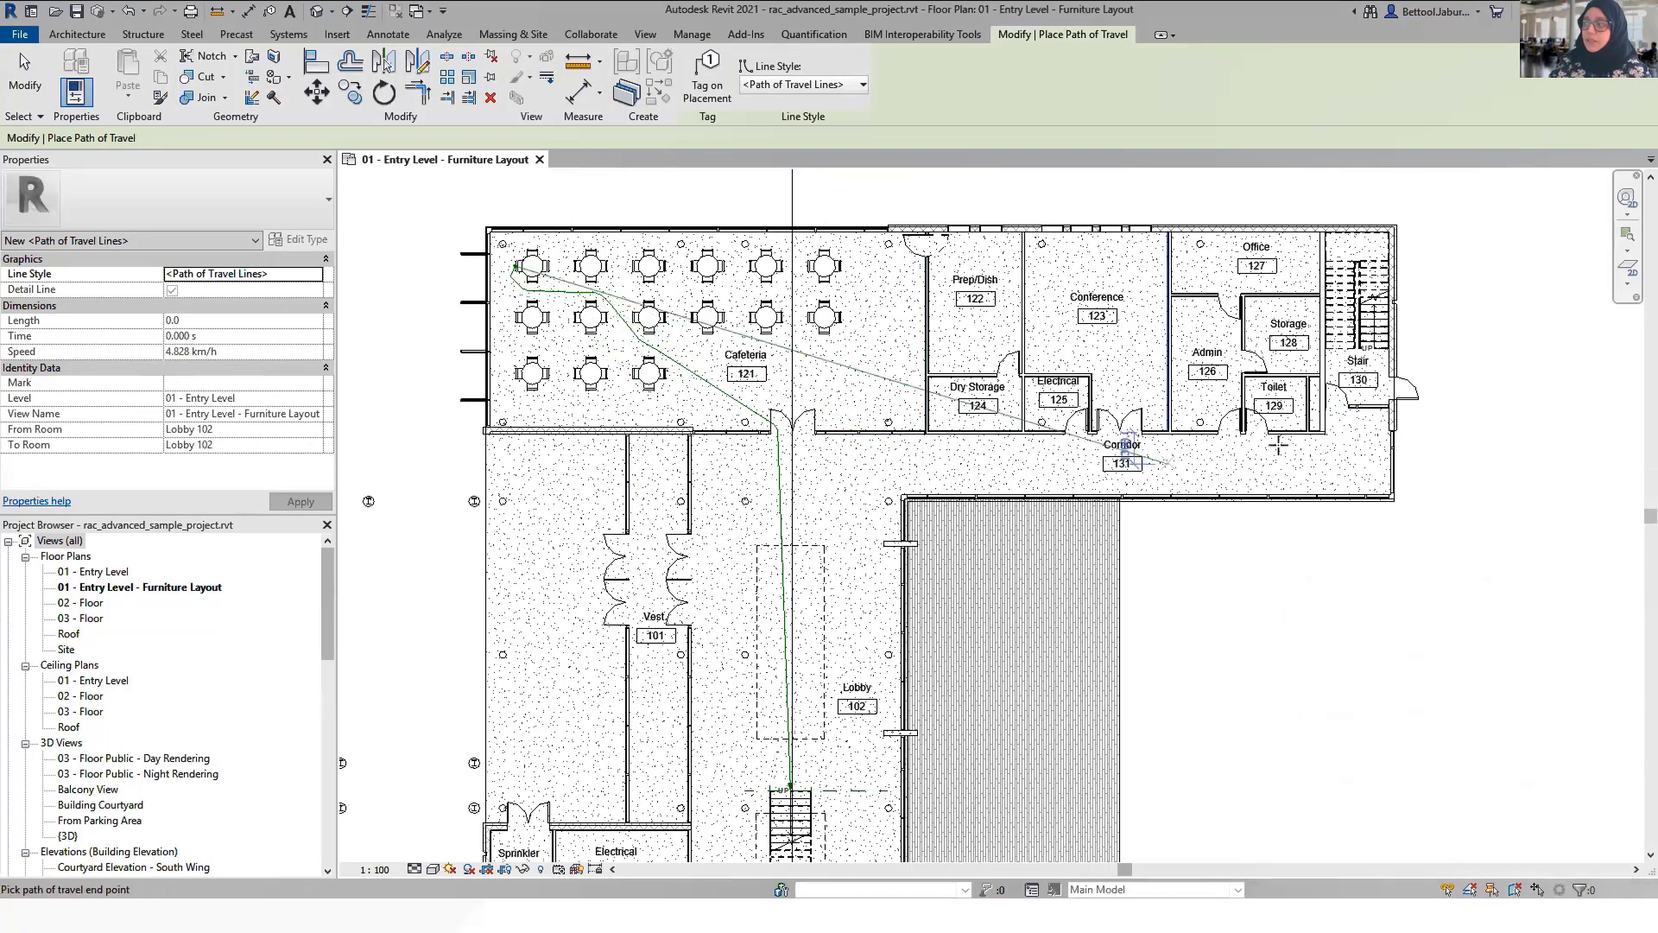
pyautogui.click(1380, 347)
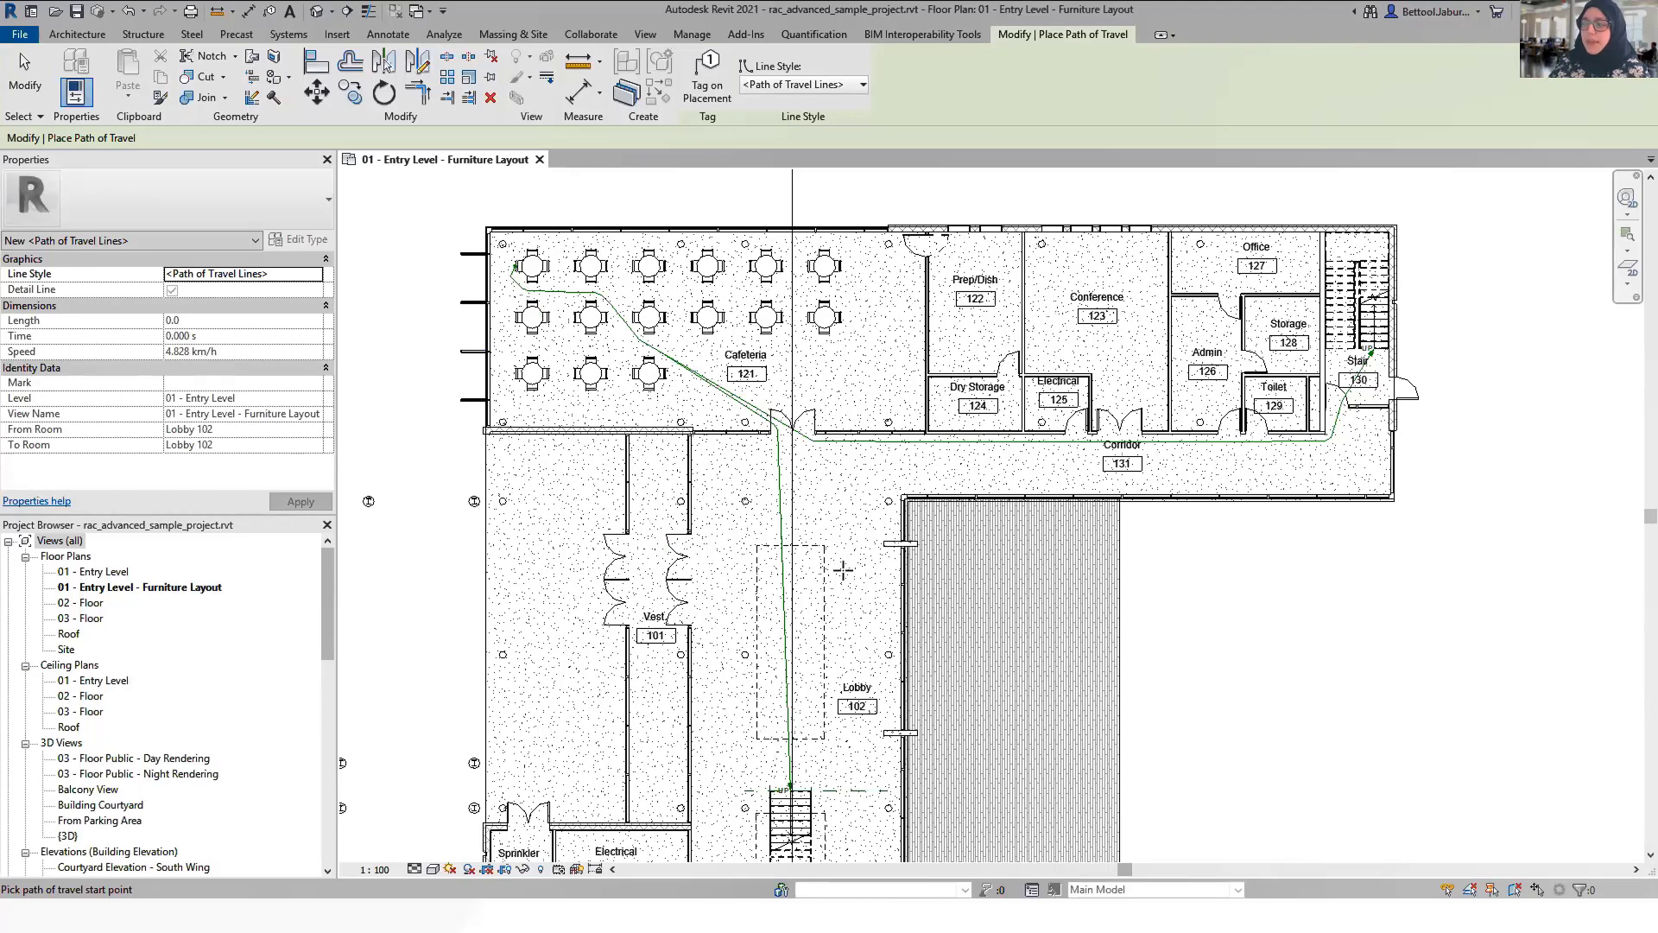
pyautogui.press('Escape')
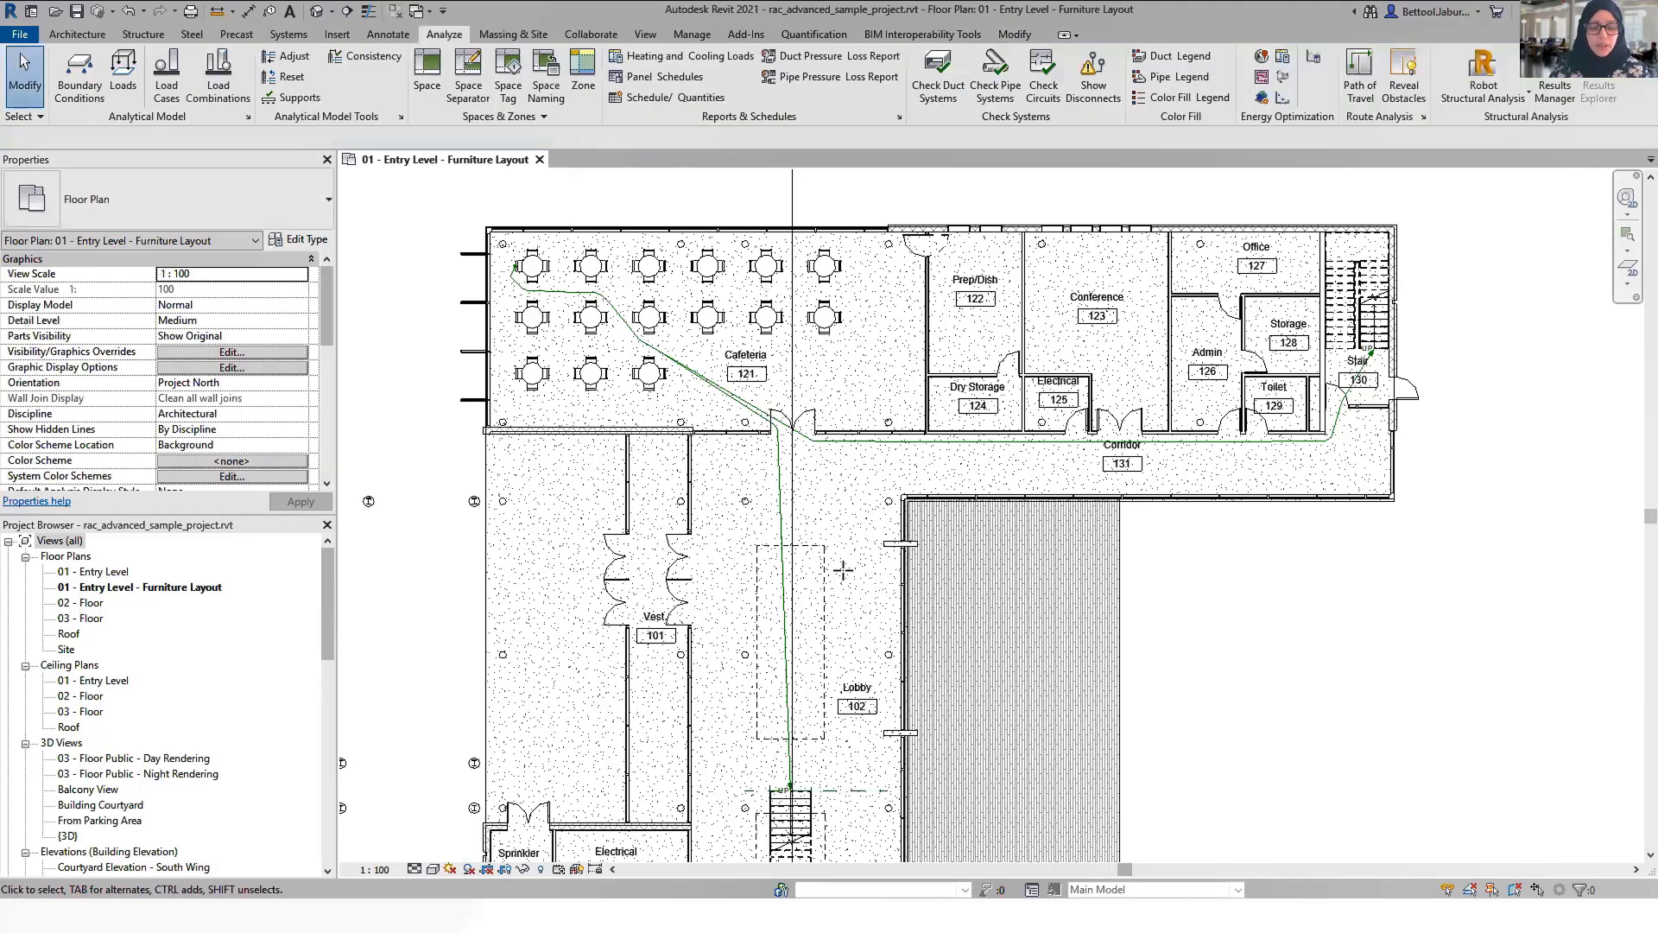
# Inspect the length, time and room properties of each of the two path of travel lines.
pyautogui.click(780, 453)
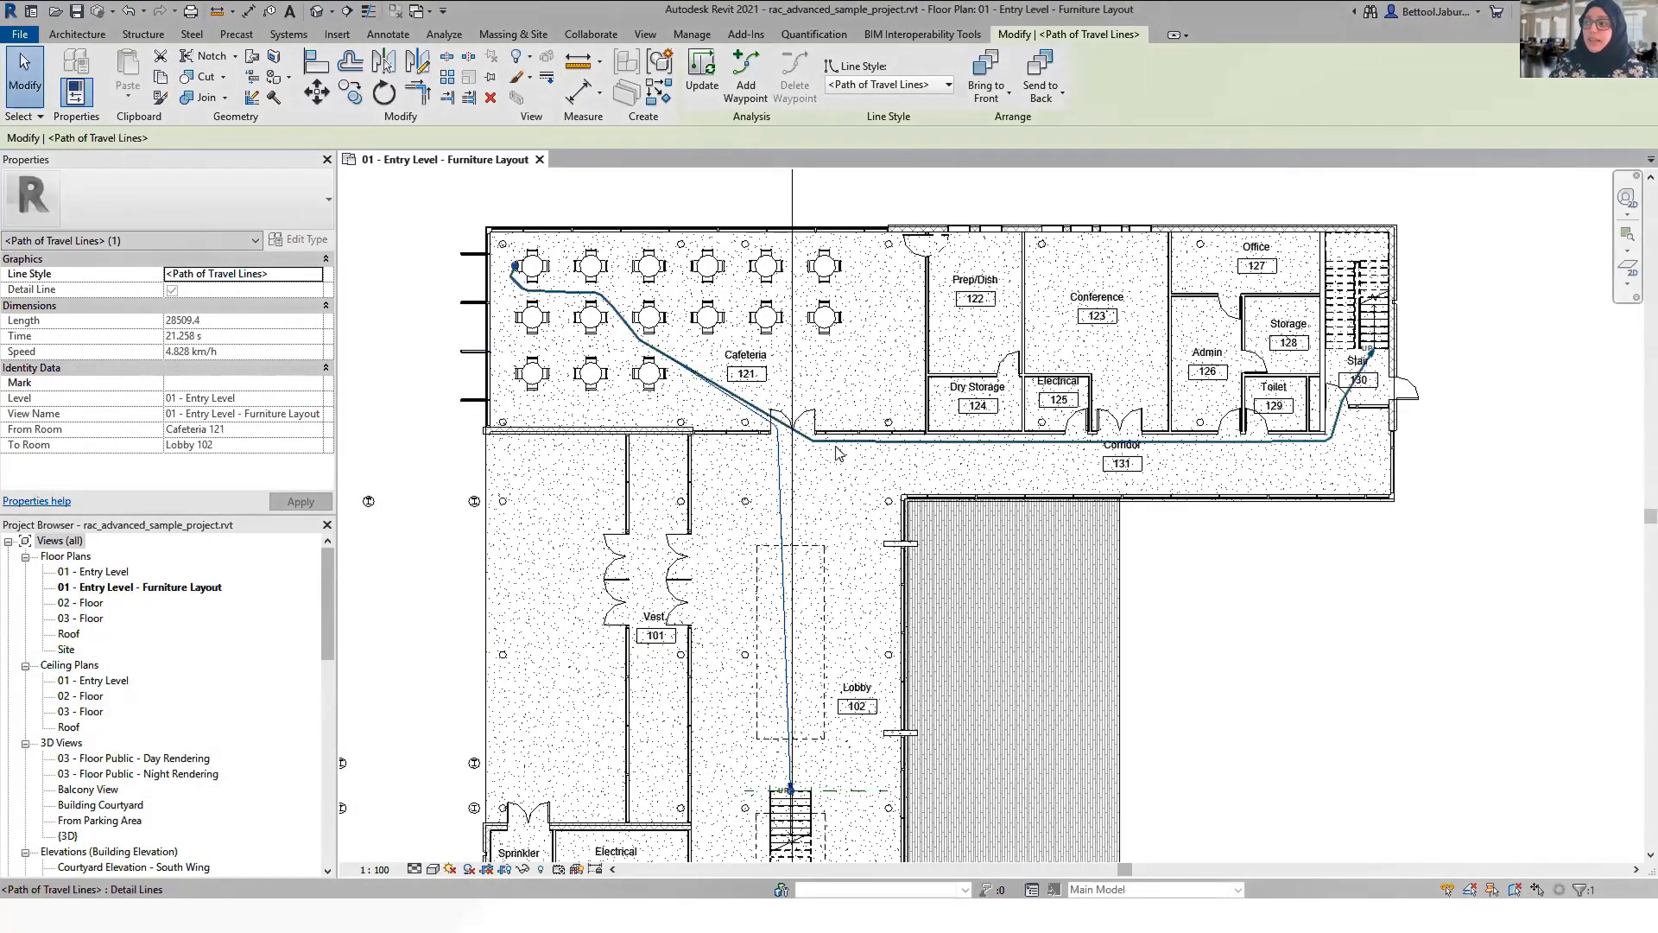
pyautogui.click(836, 446)
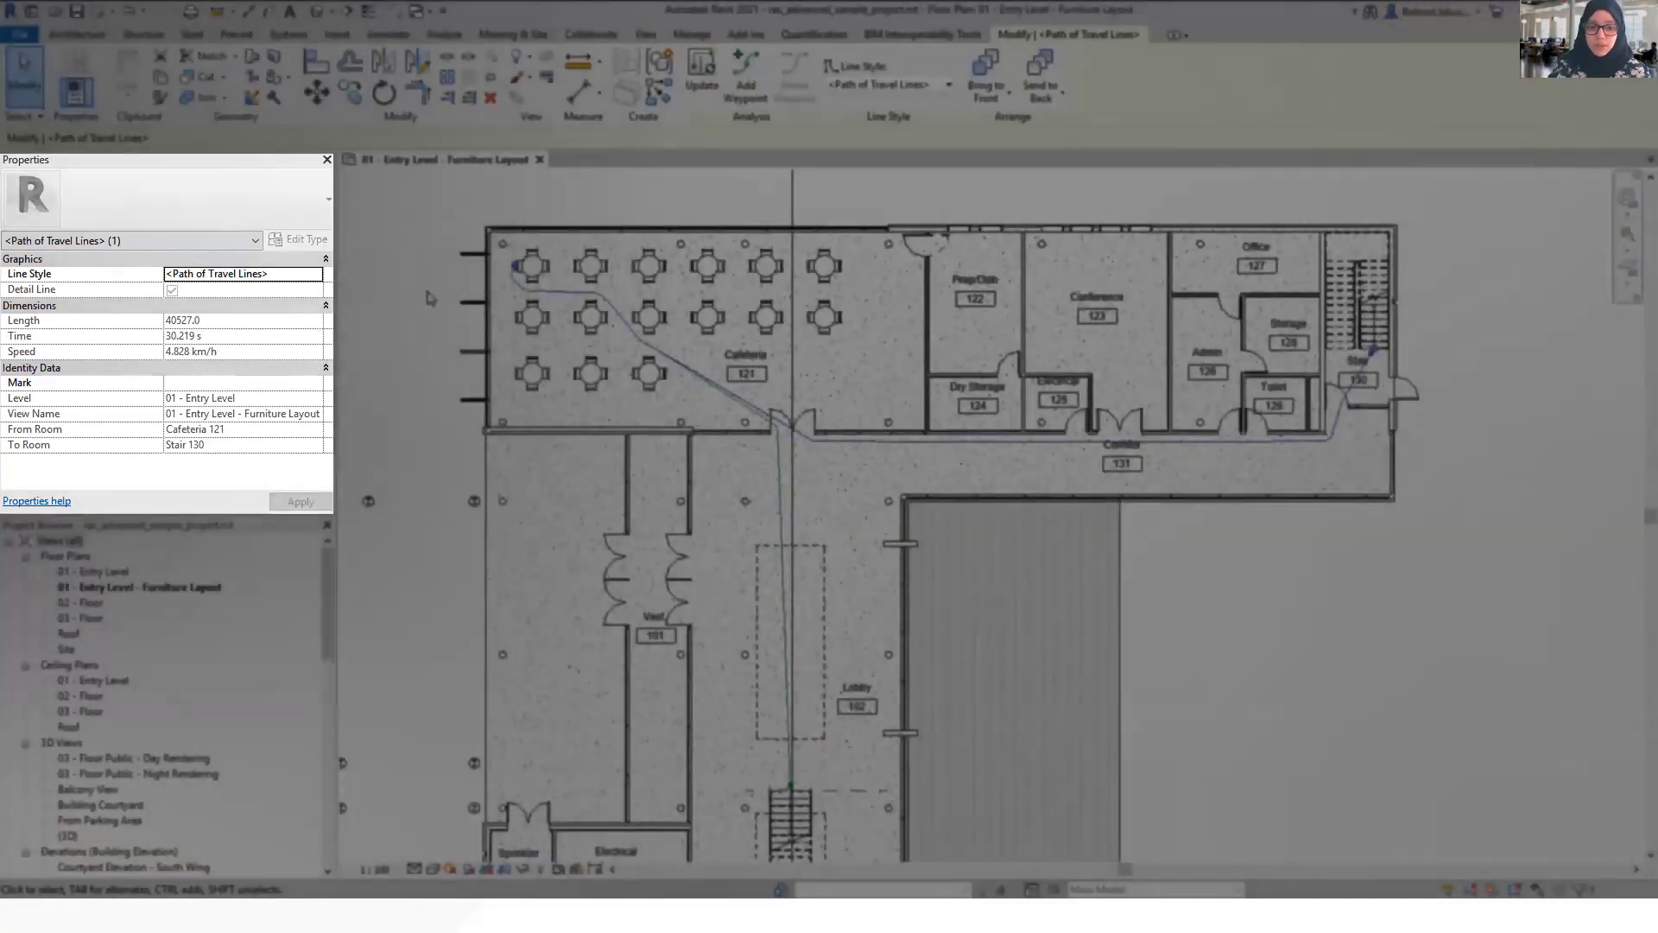
pyautogui.click(431, 298)
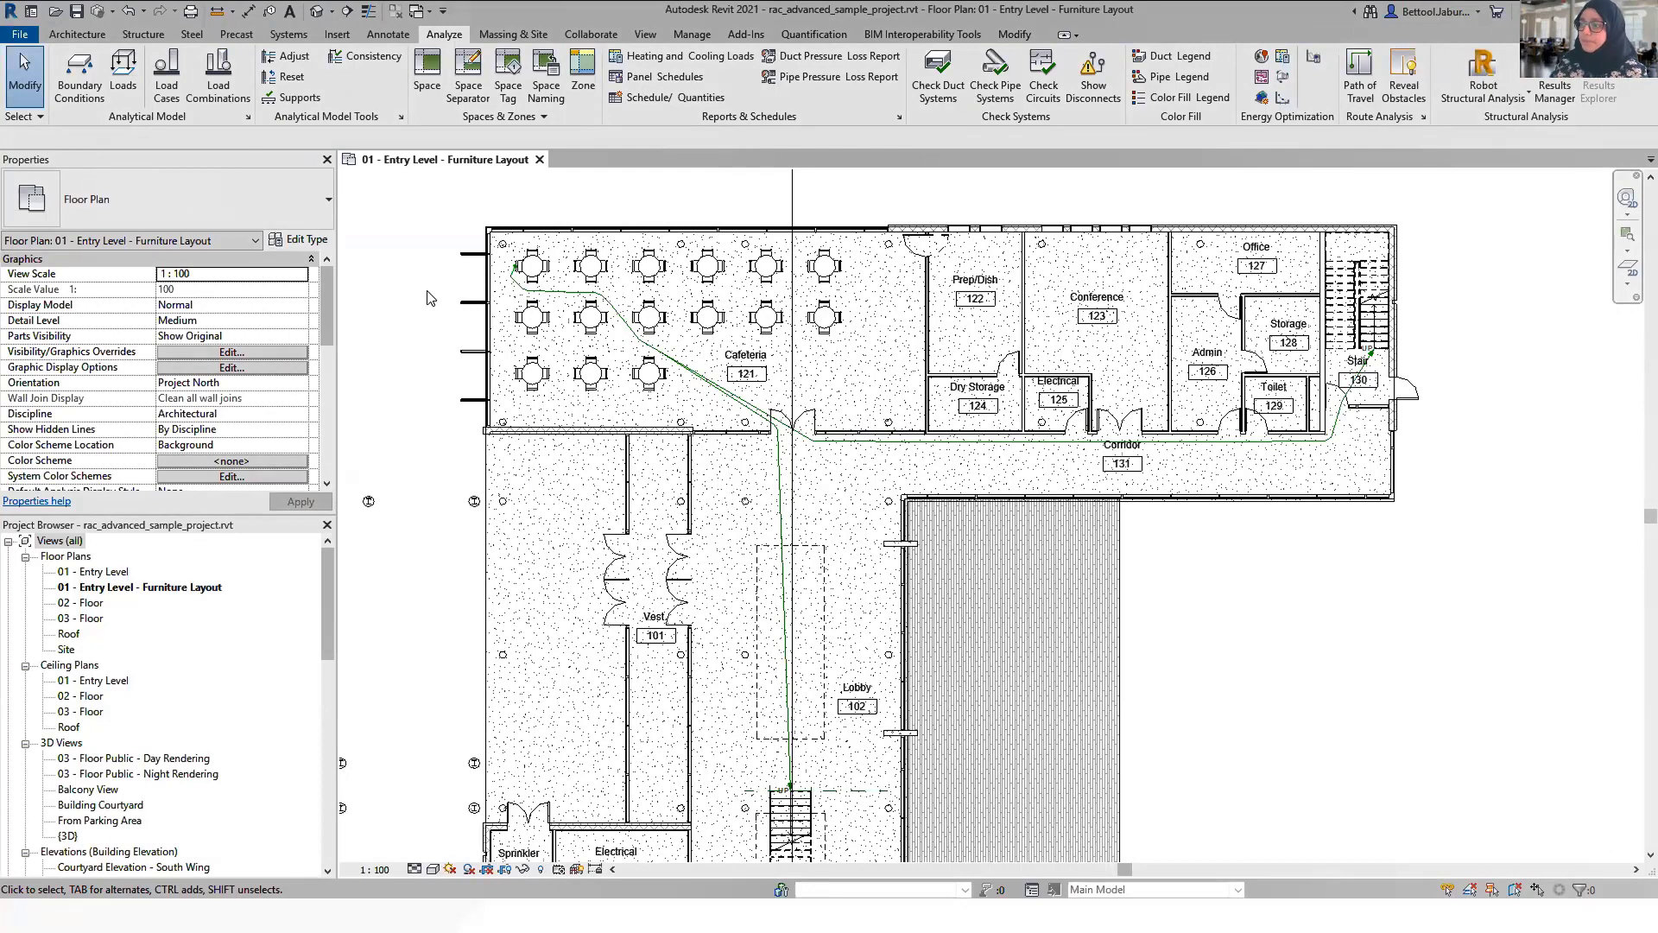
# Create a rule-based view filter named Path of Travel from the furniture layout plan's visibility overrides.
pyautogui.press('v')
pyautogui.press('v')
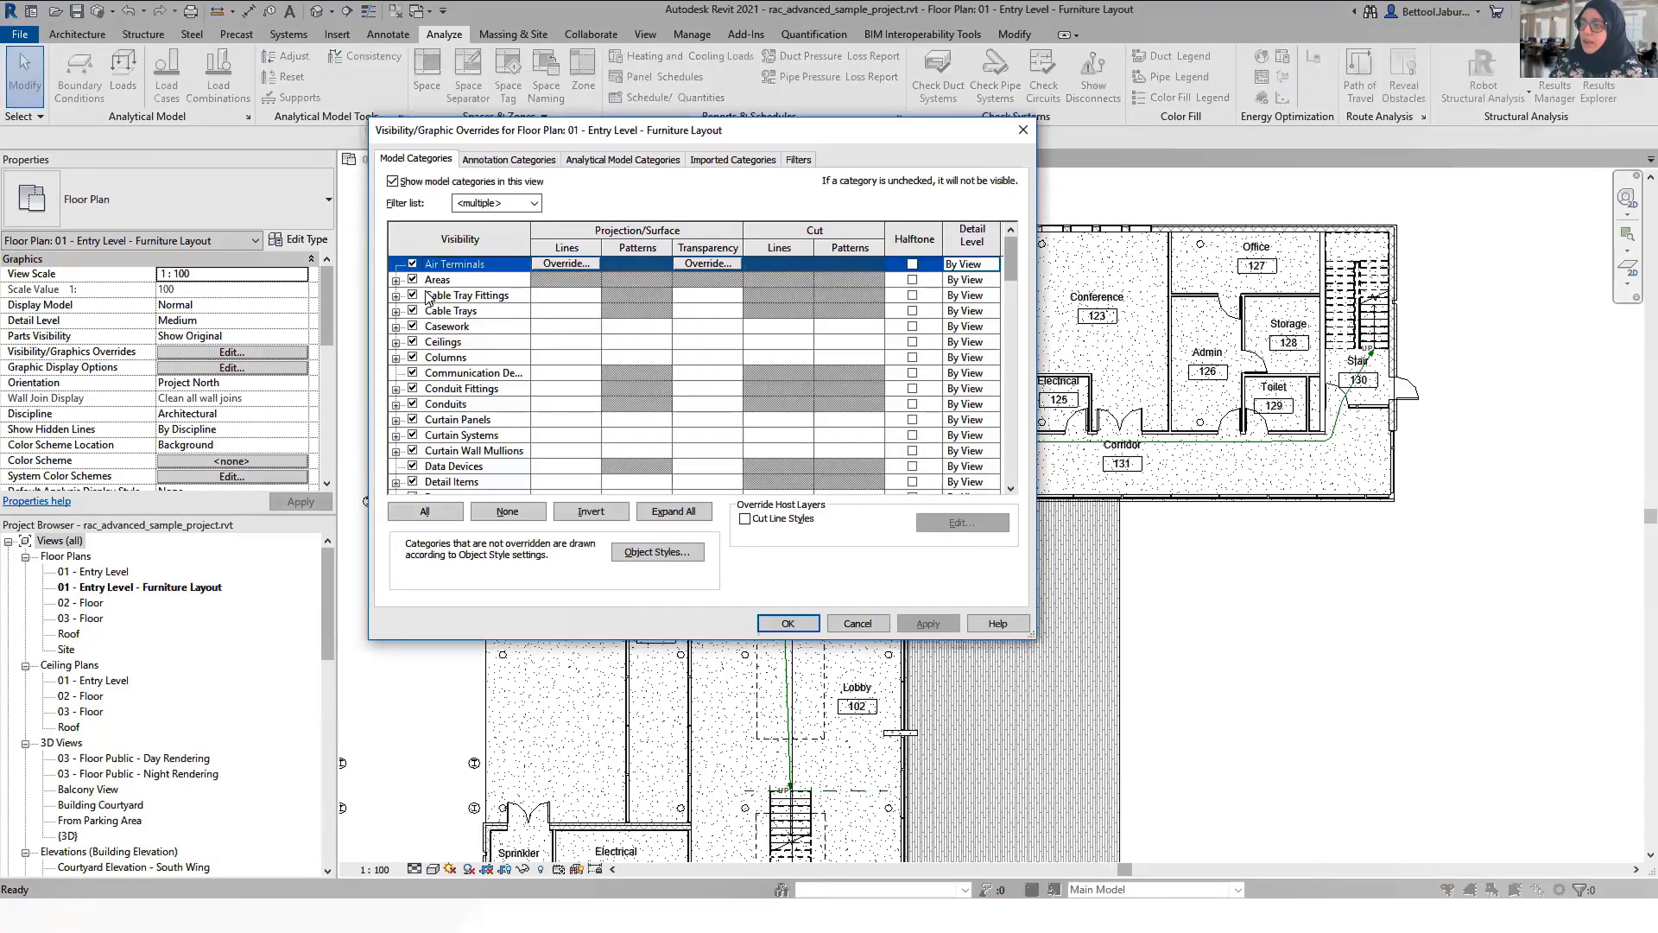
pyautogui.click(798, 160)
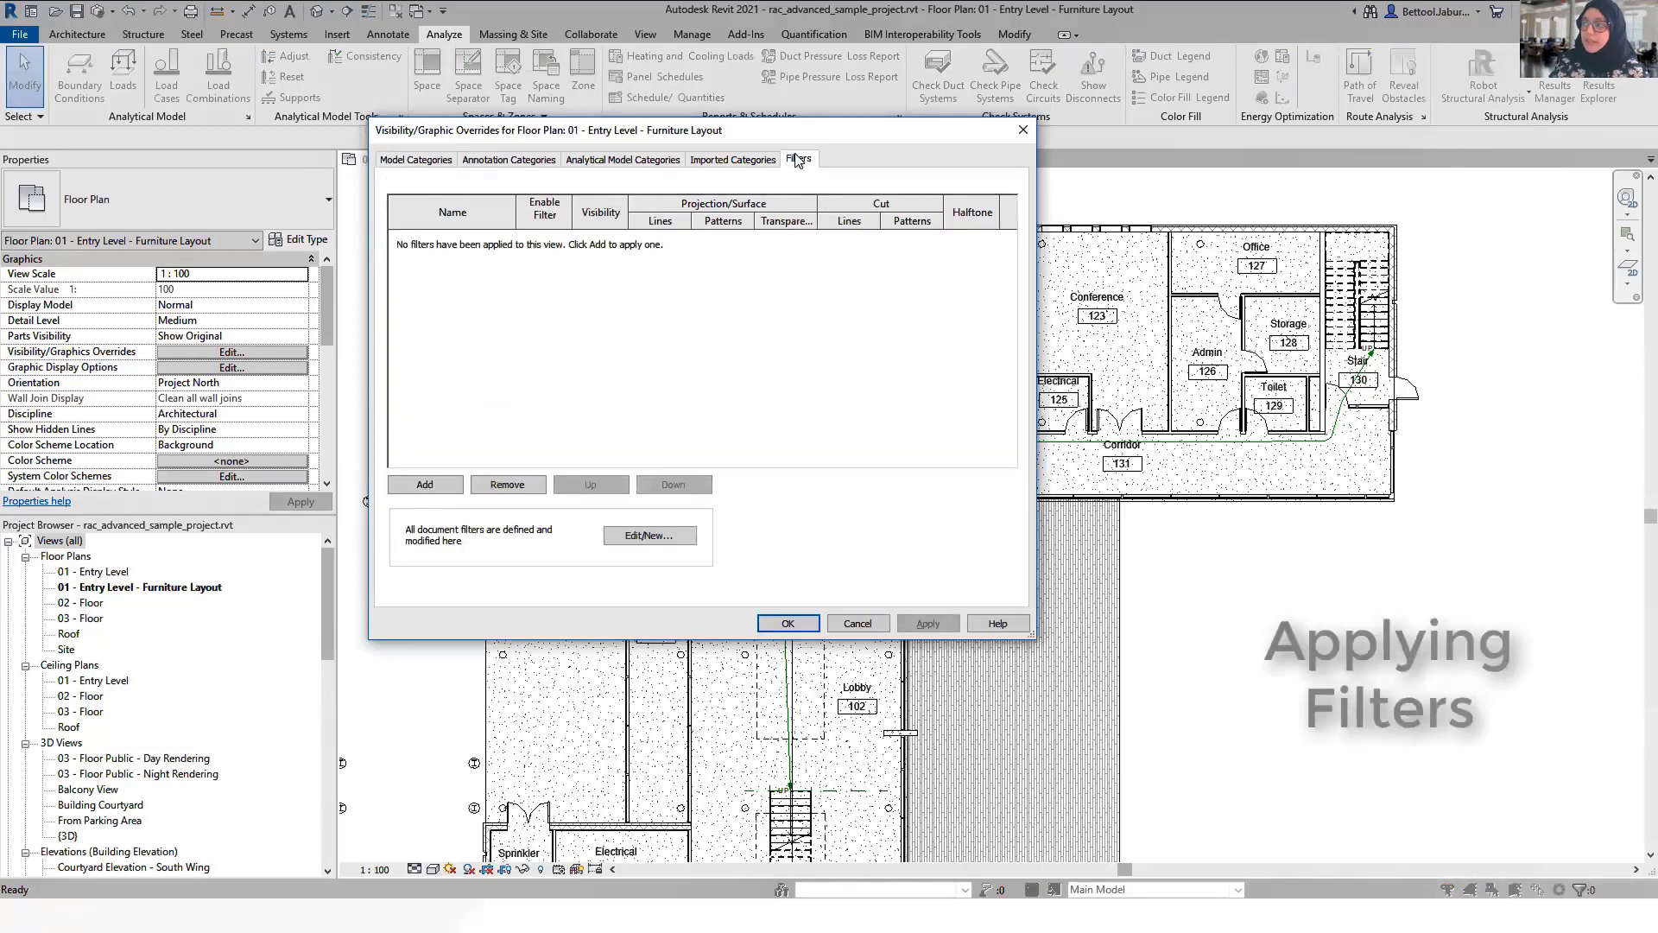
pyautogui.click(646, 535)
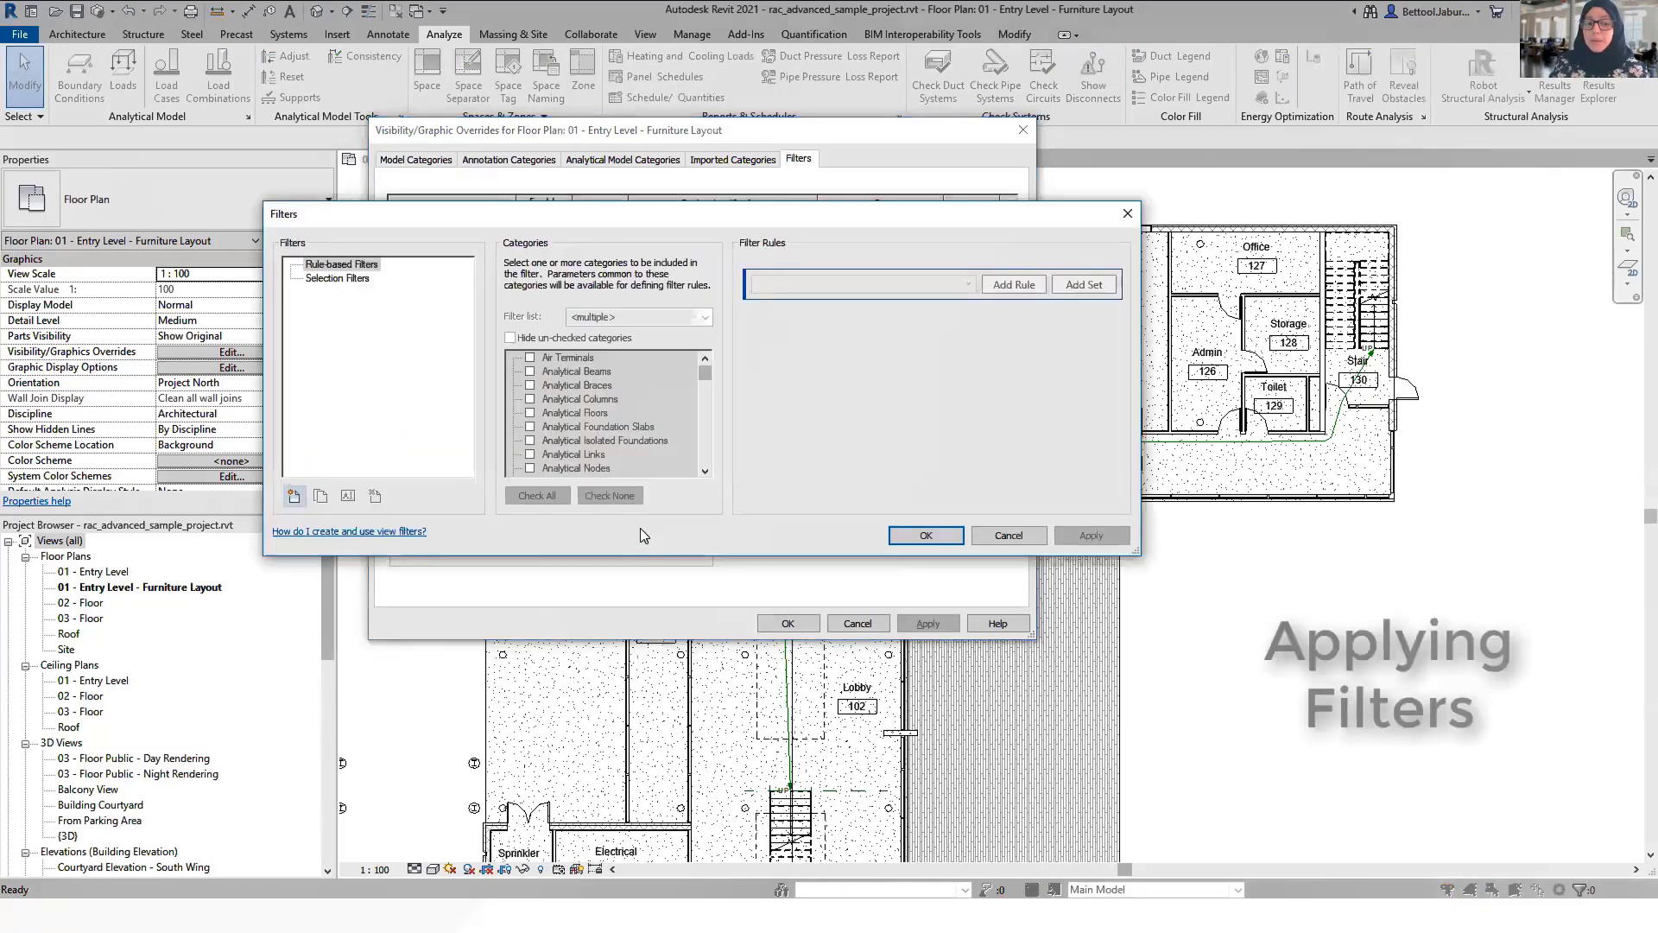
pyautogui.click(294, 495)
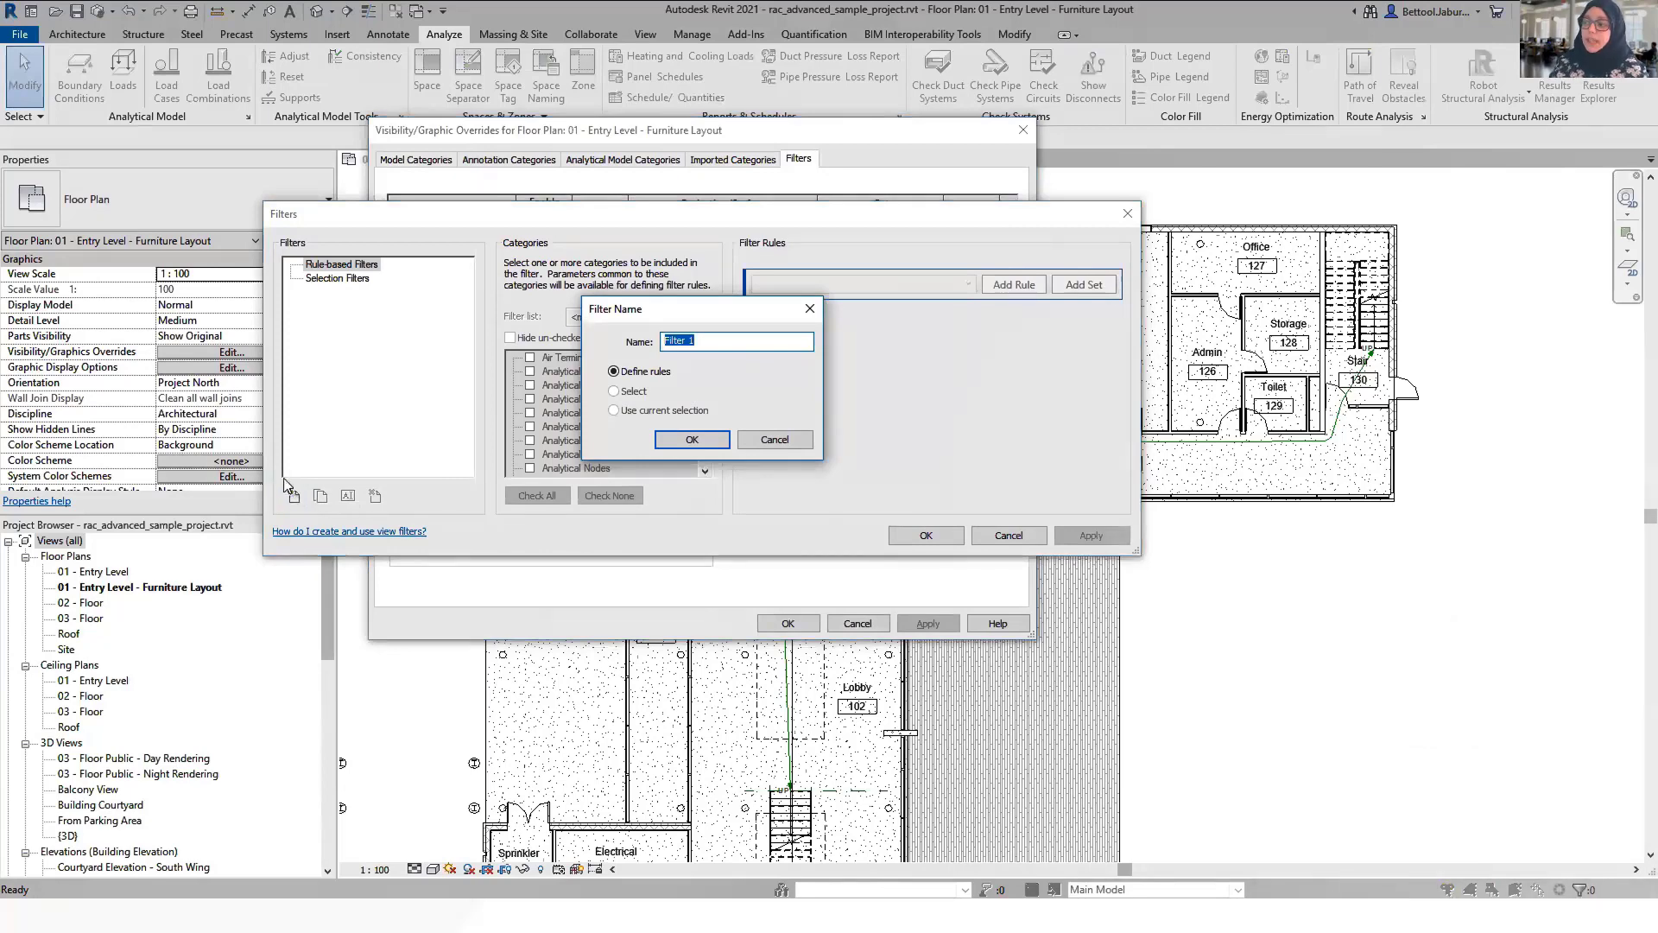
pyautogui.write('Path of Travel')
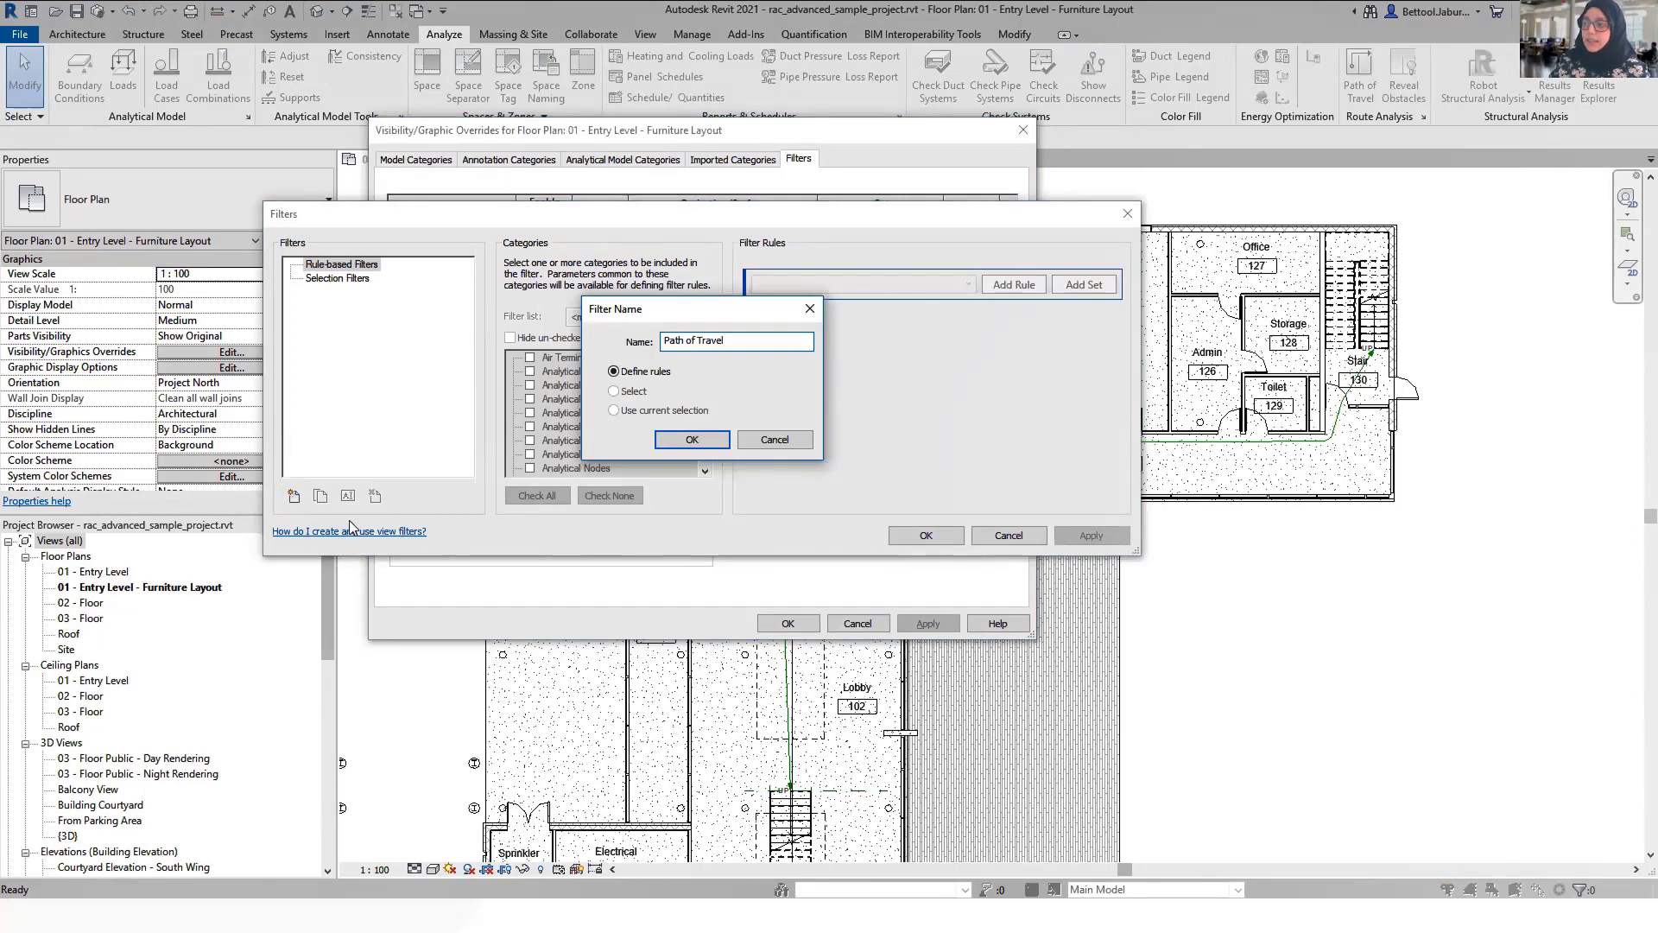
pyautogui.click(688, 442)
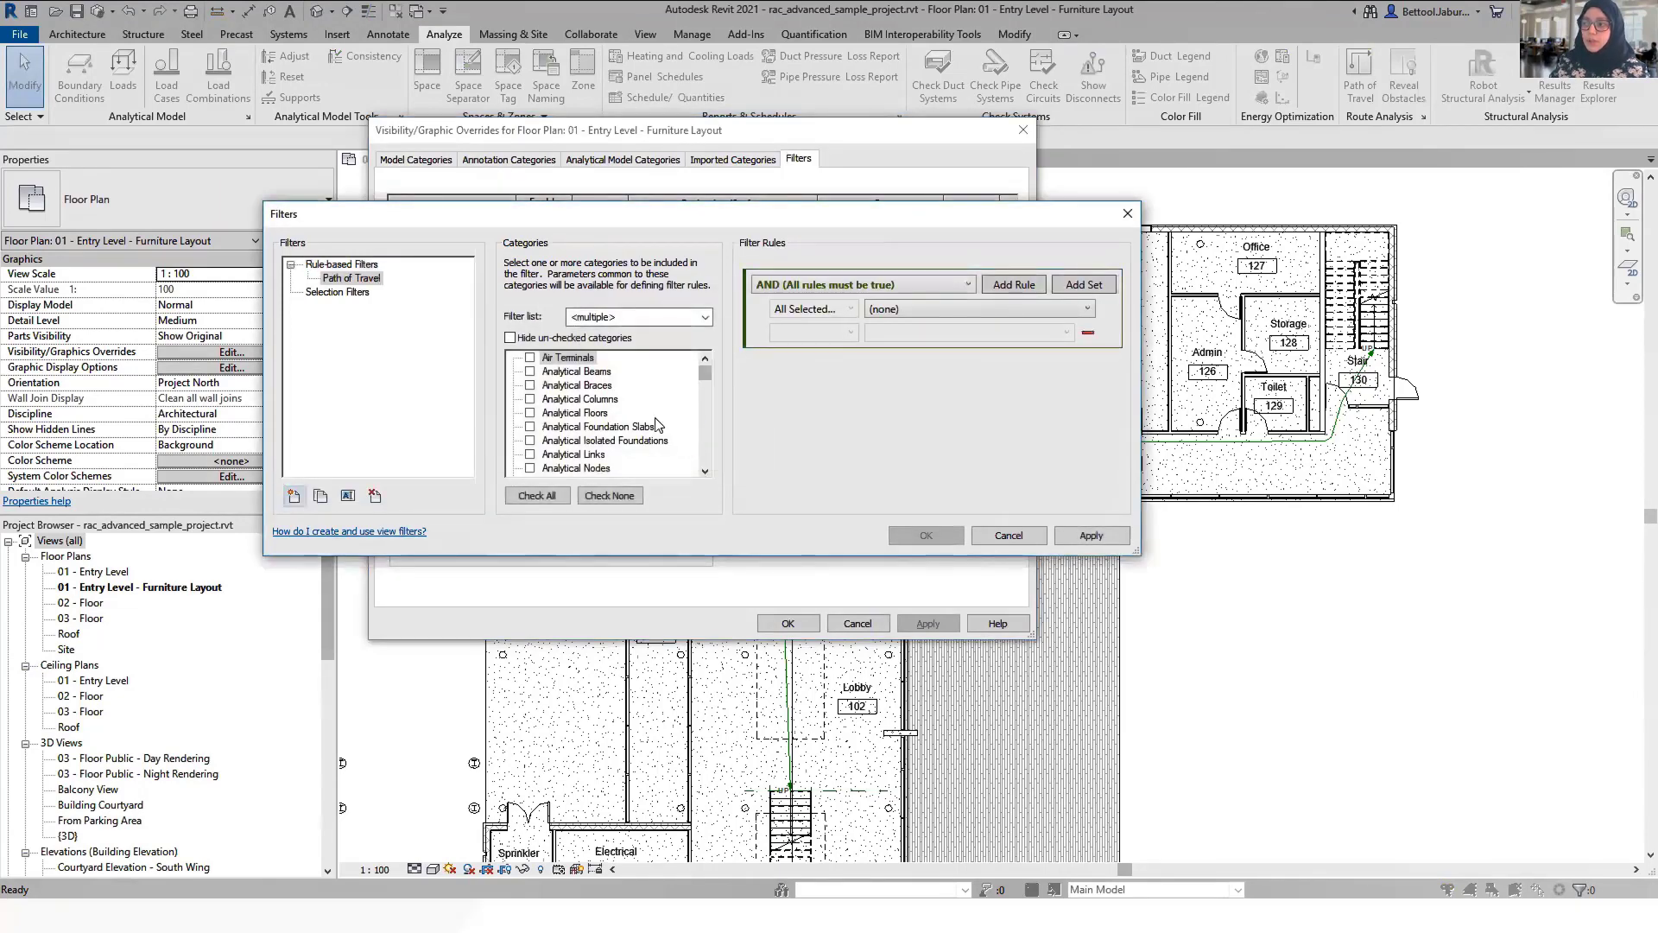
# Include the <Path of Travel Lines> category under Lines in the Path of Travel filter.
pyautogui.click(571, 442)
pyautogui.press('l')
pyautogui.scroll(-2, 571, 447)
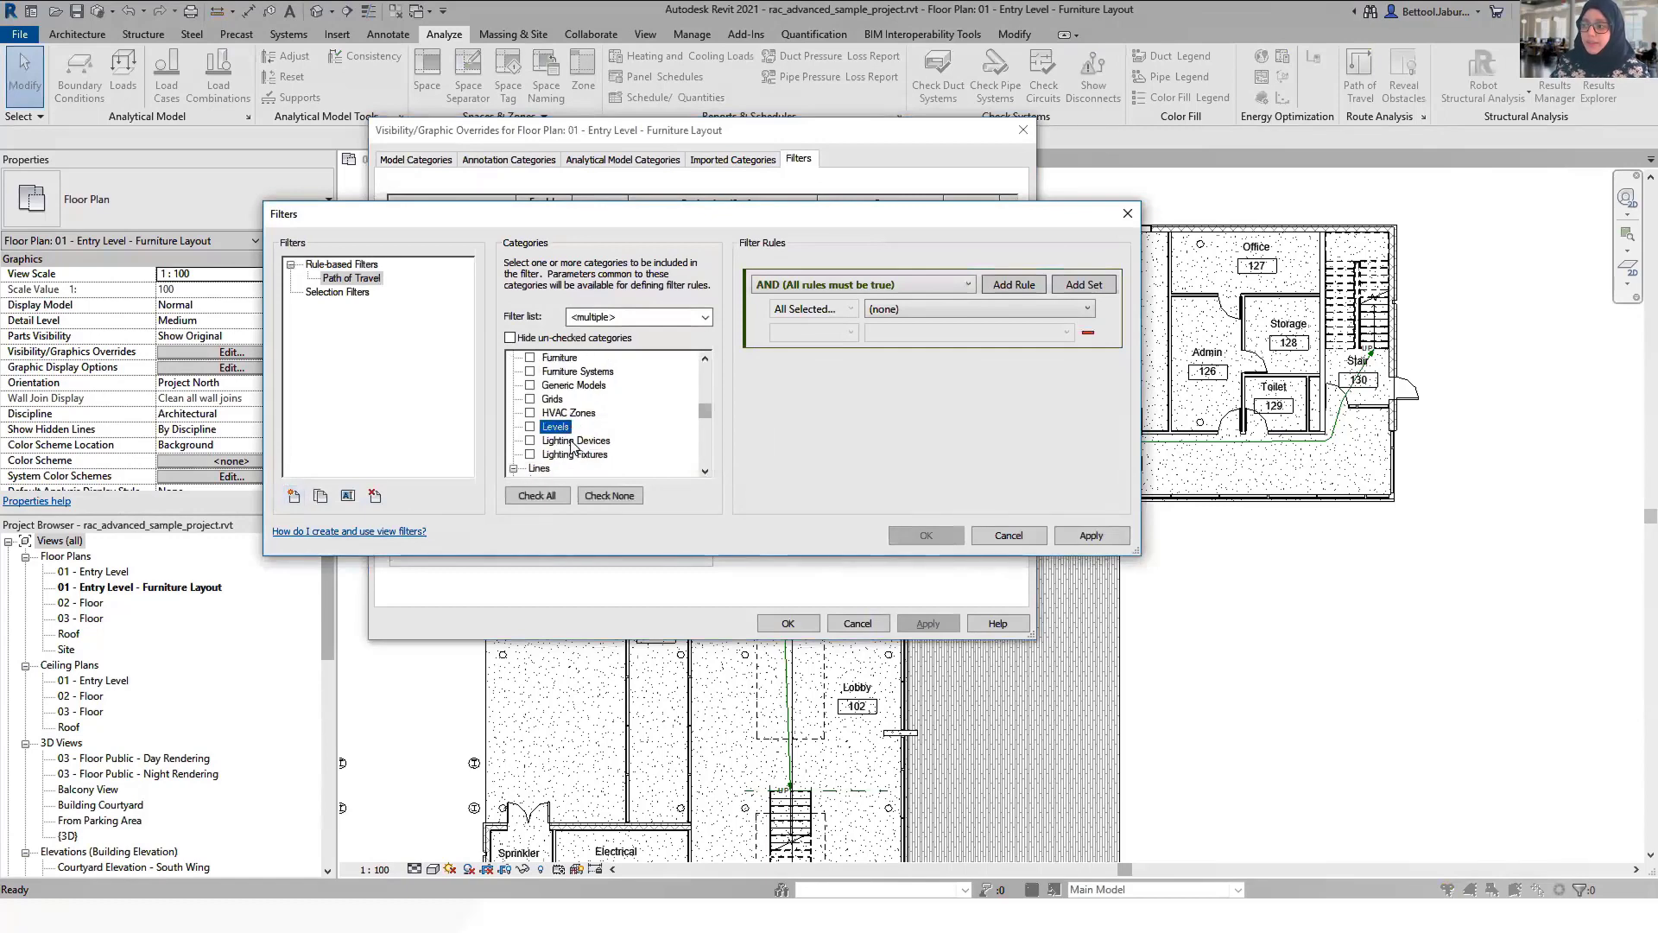
pyautogui.click(547, 441)
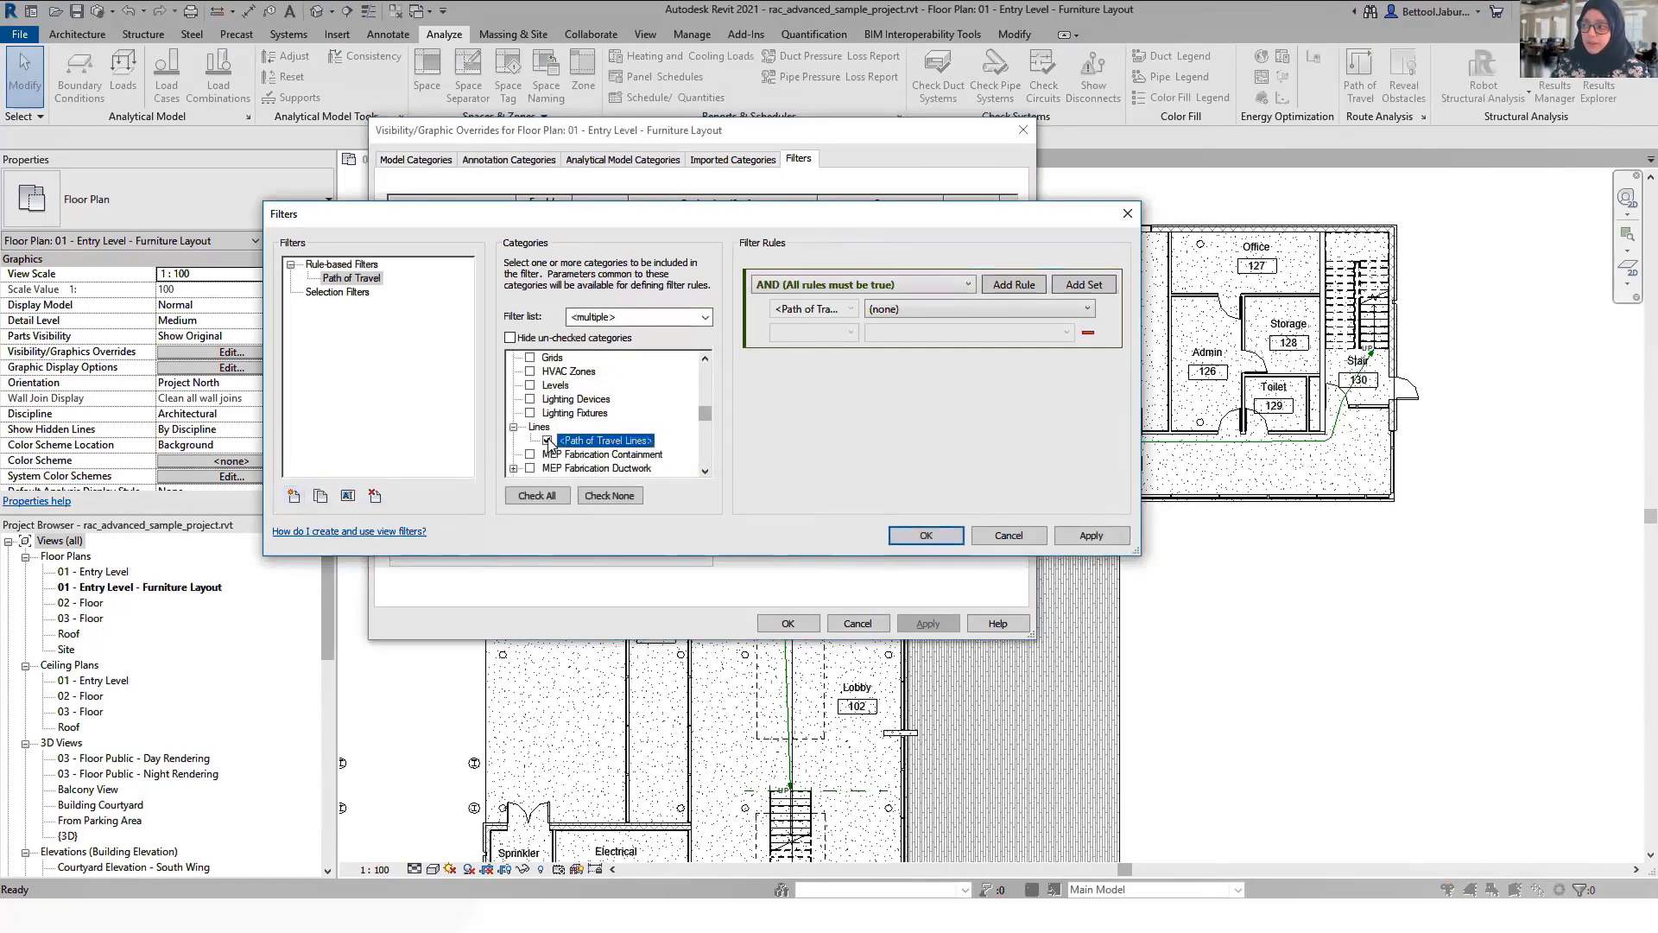
# Define and apply the Path of Travel filter rule as Time is greater than 24 s.
pyautogui.click(958, 307)
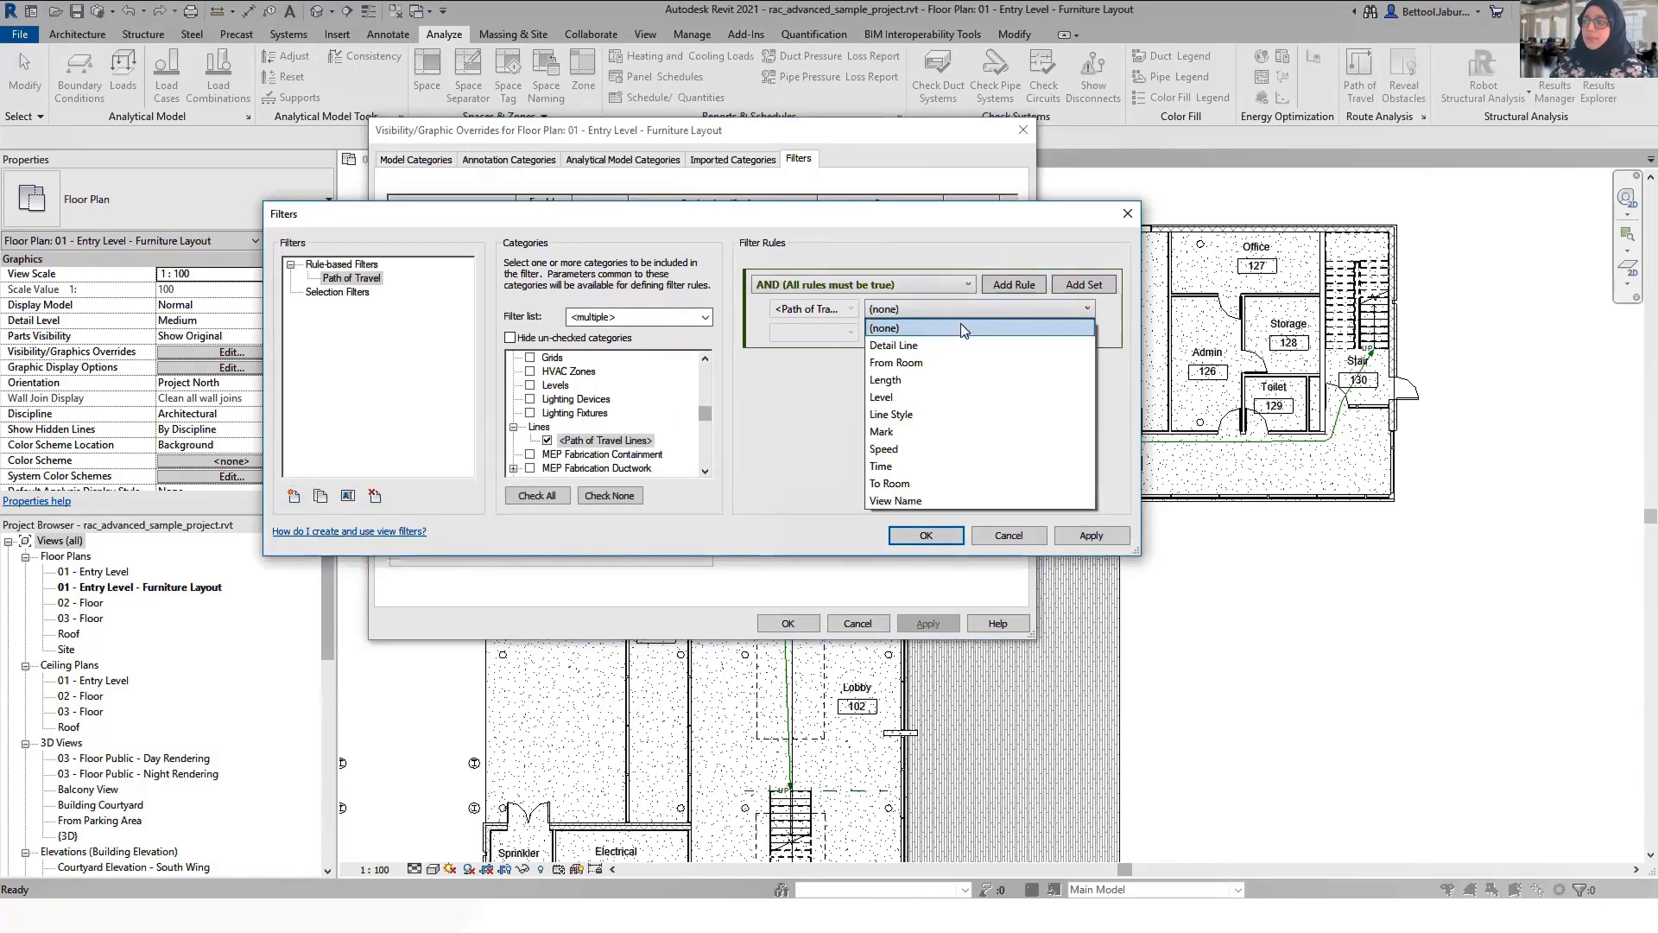
pyautogui.click(938, 467)
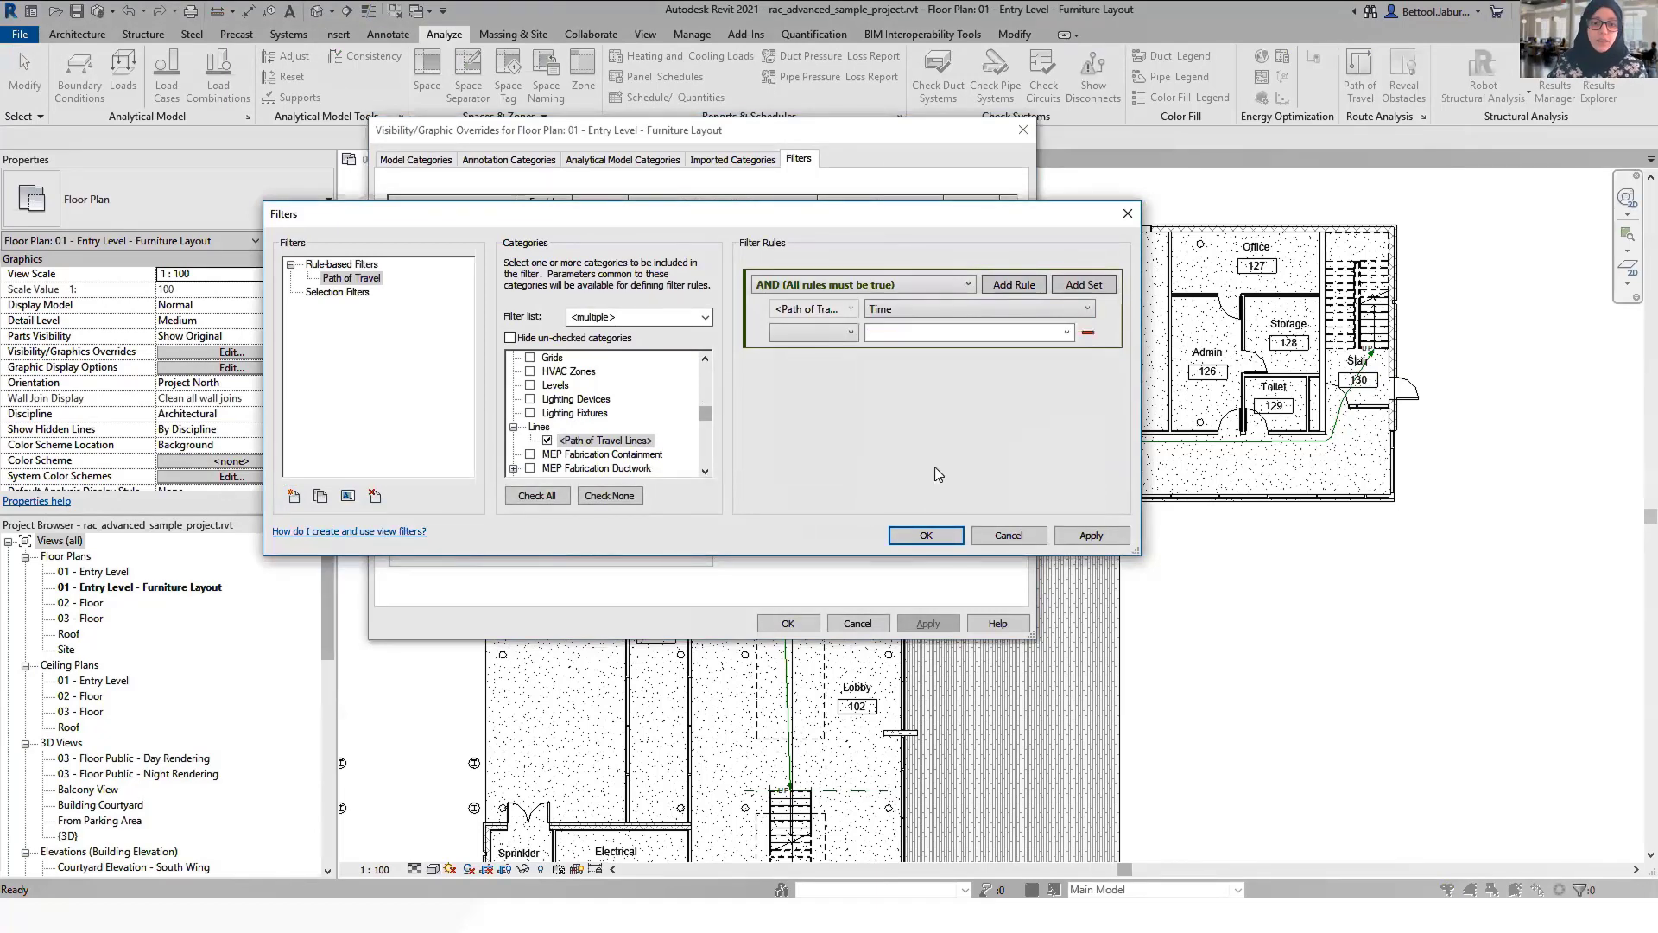
pyautogui.click(847, 333)
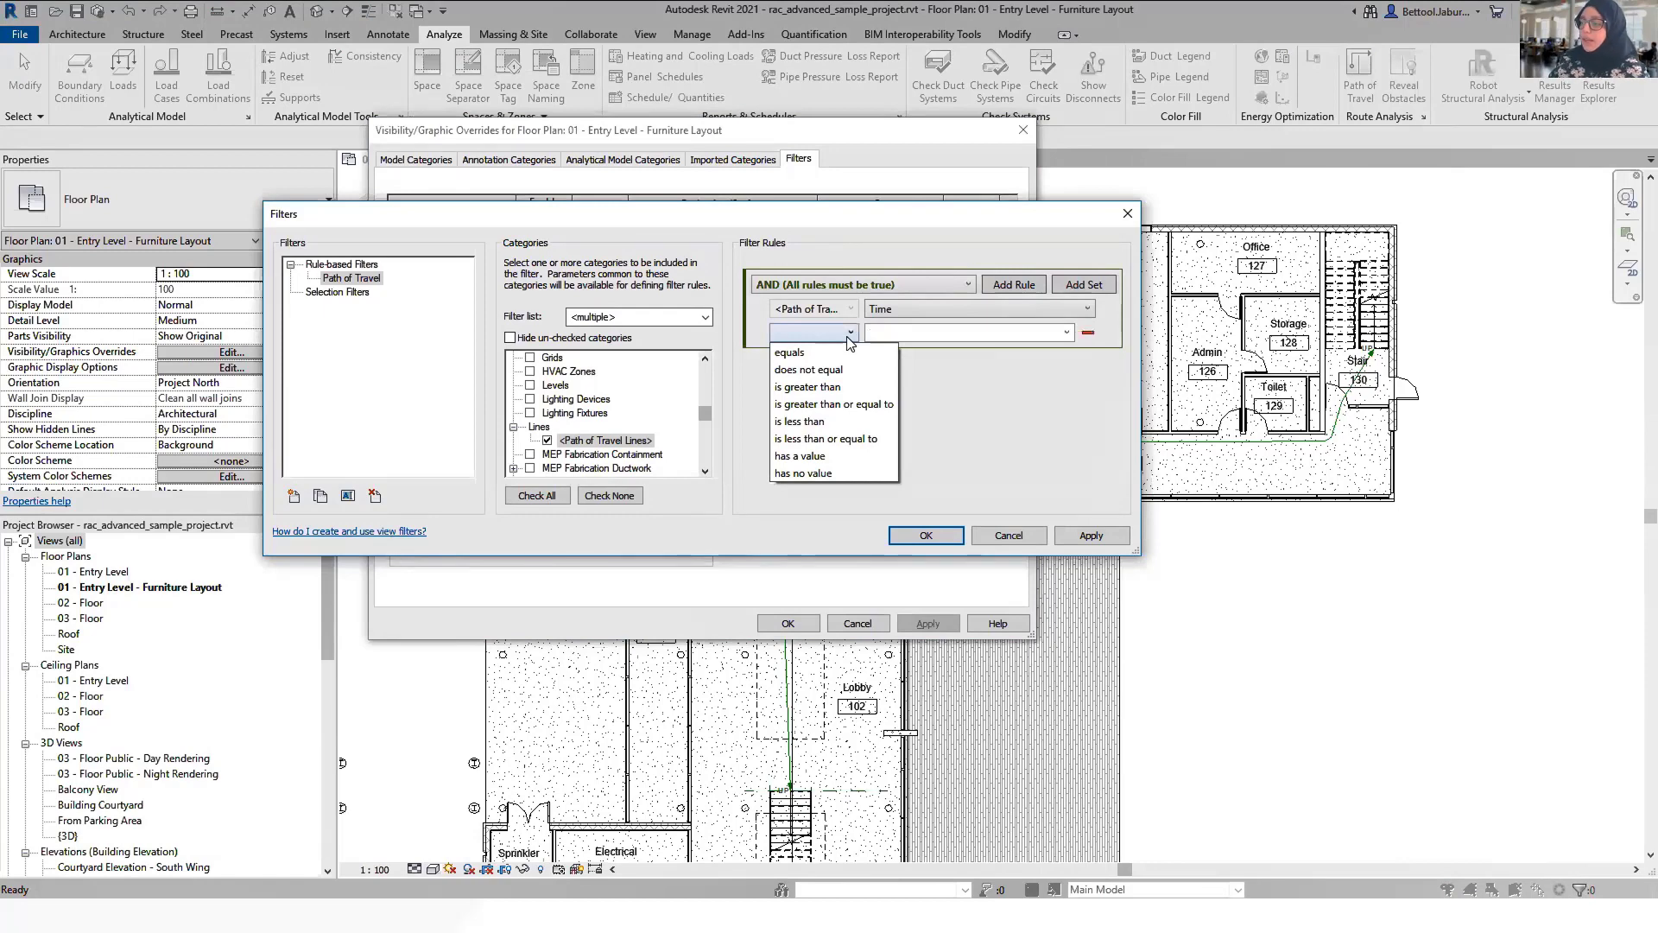
pyautogui.click(893, 391)
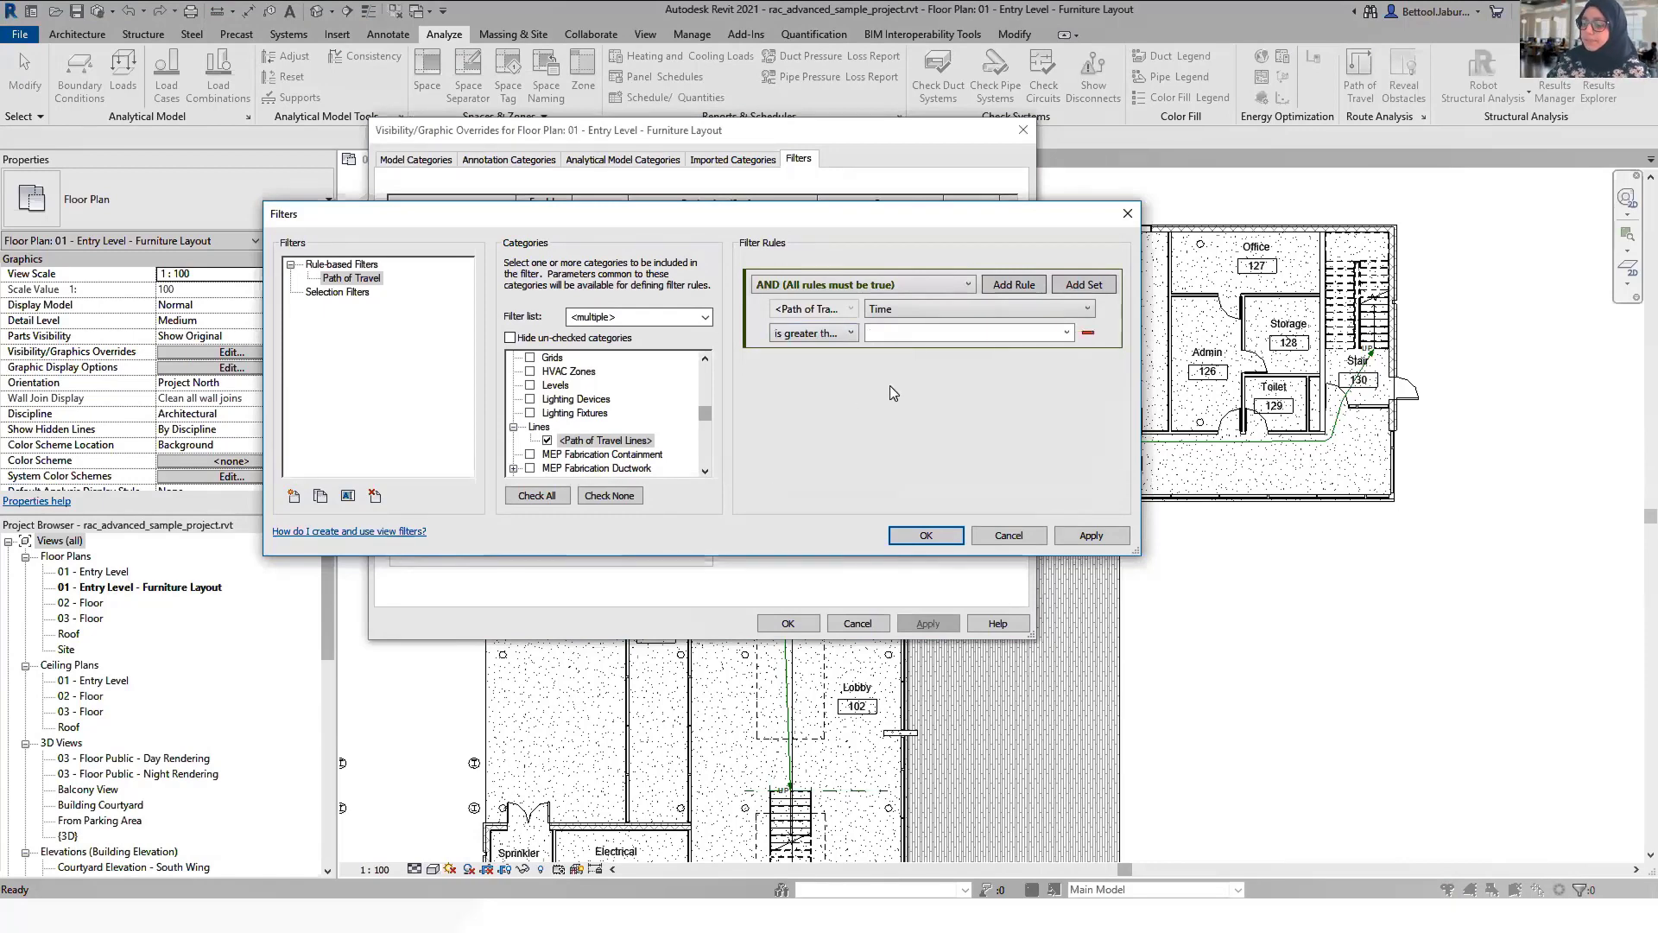
pyautogui.click(976, 333)
pyautogui.write('24')
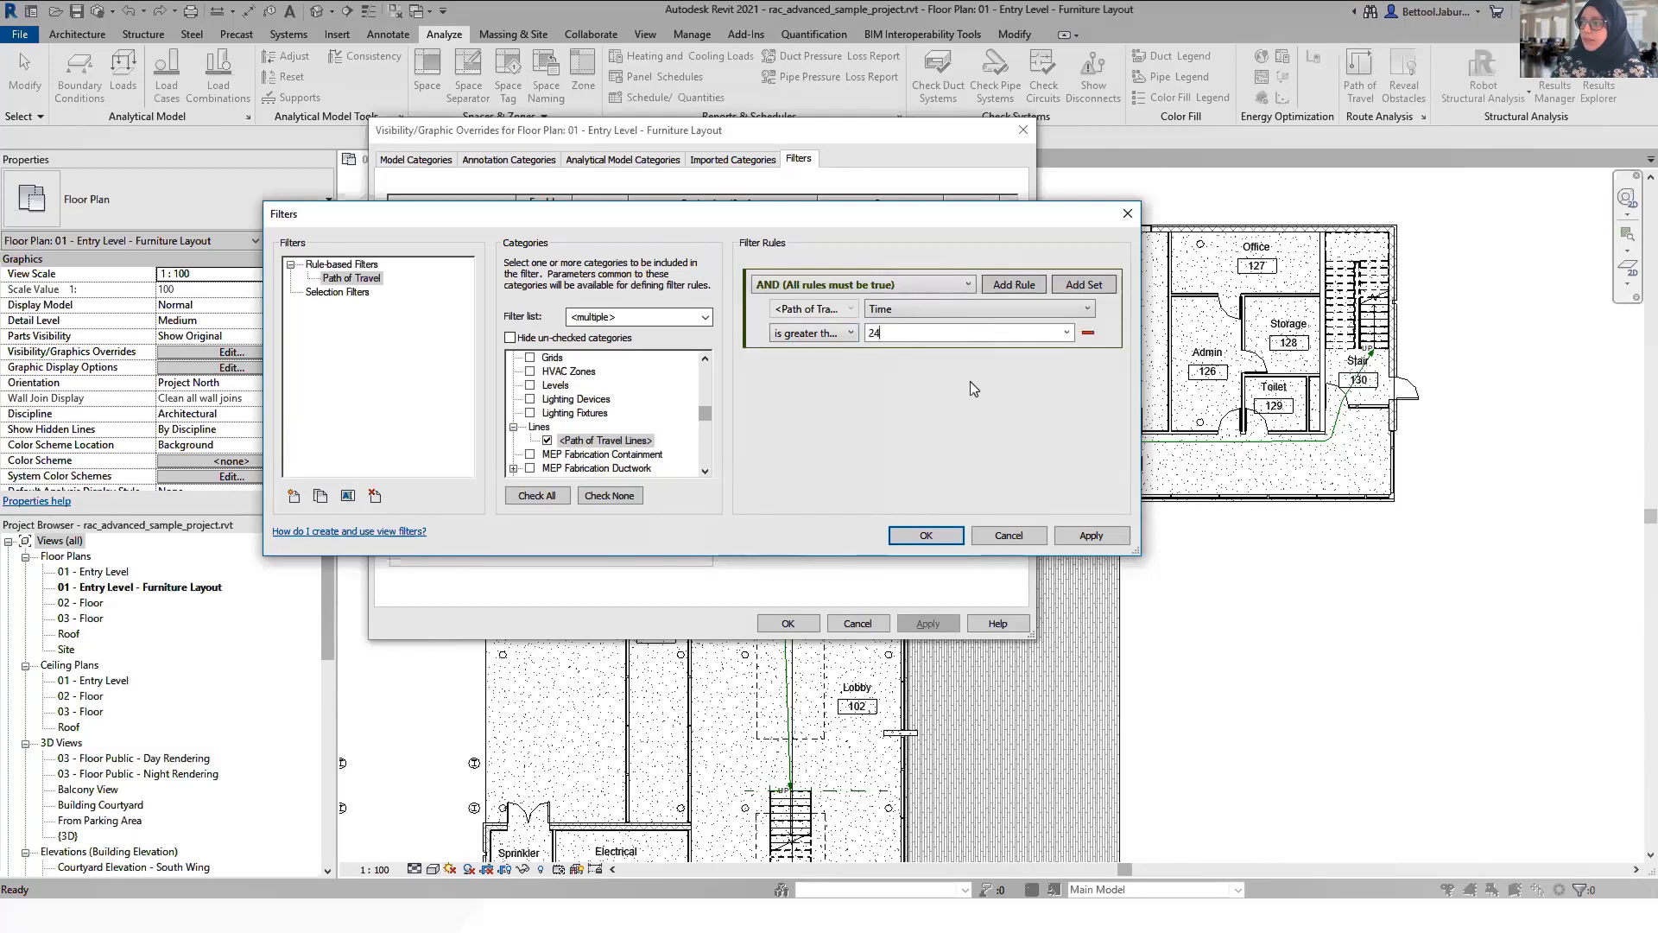
pyautogui.click(962, 309)
pyautogui.click(962, 309)
pyautogui.click(1086, 530)
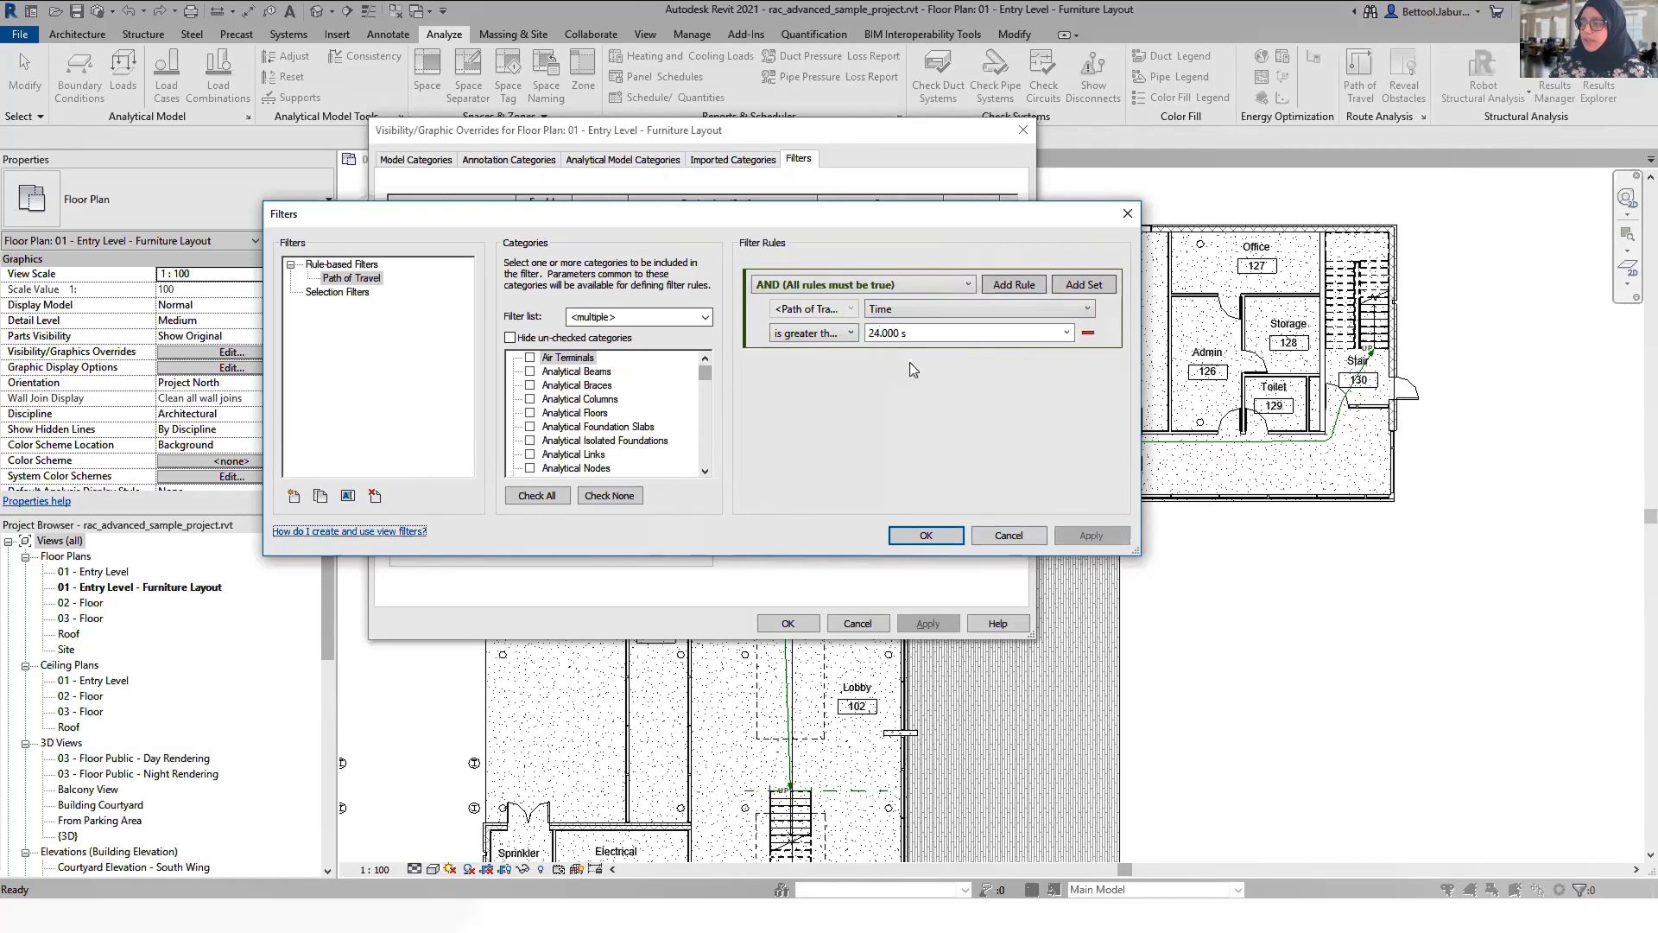
# Accept the filter definition and add the Path of Travel filter to the furniture layout plan's visibility overrides.
pyautogui.click(933, 537)
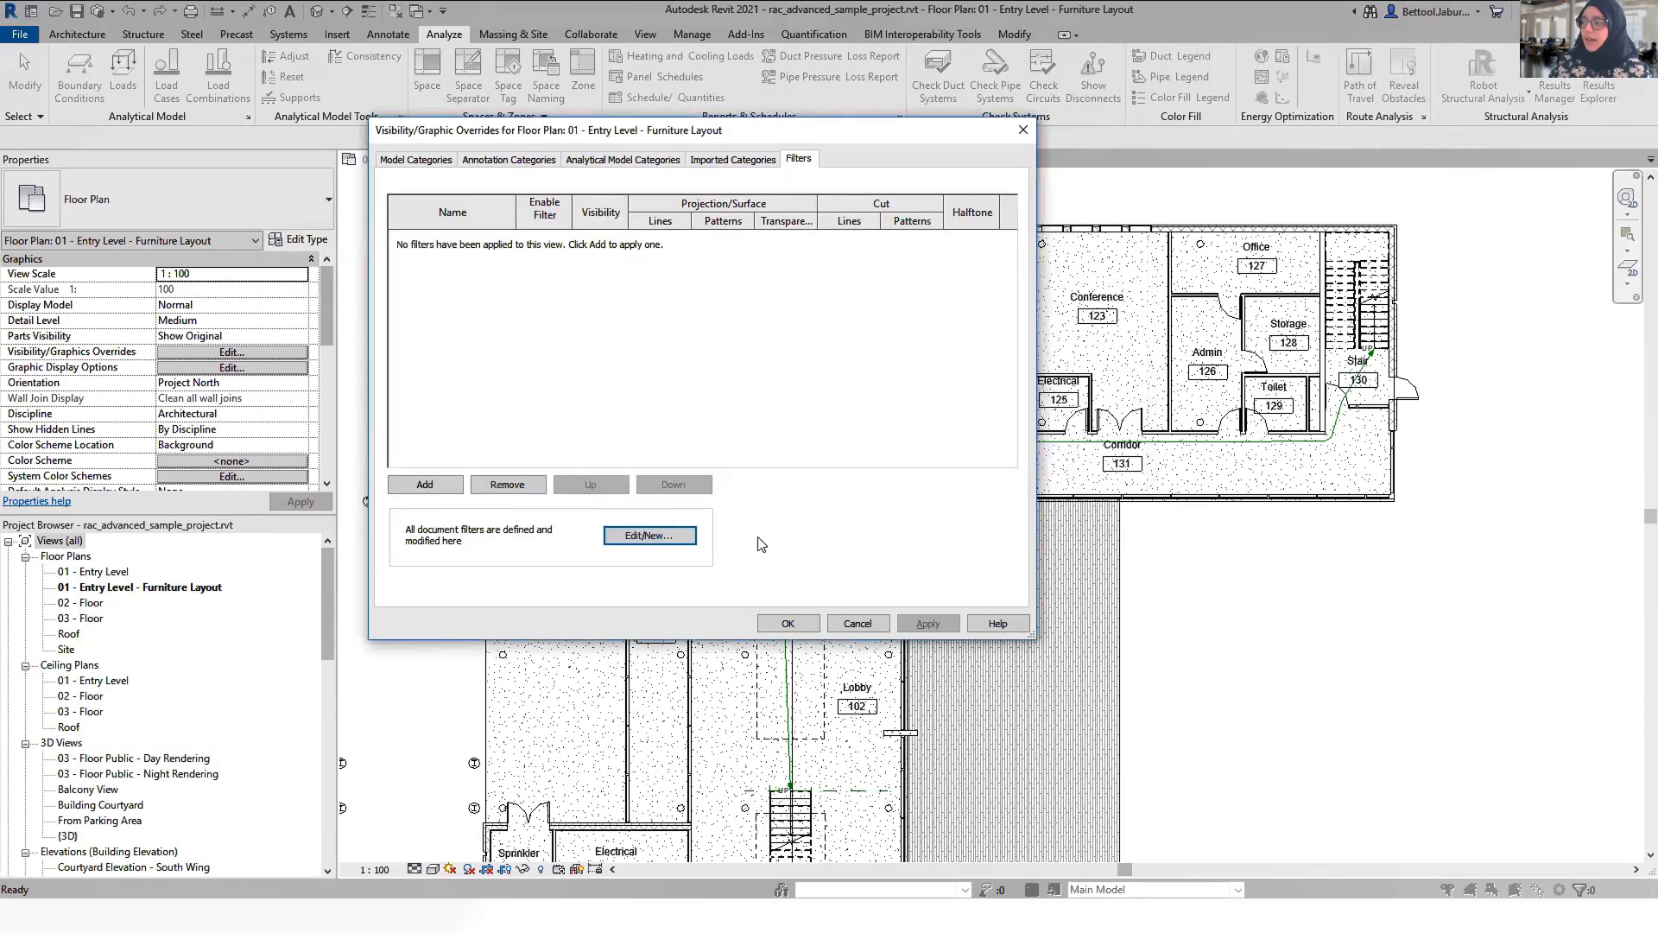
pyautogui.click(424, 484)
pyautogui.click(637, 308)
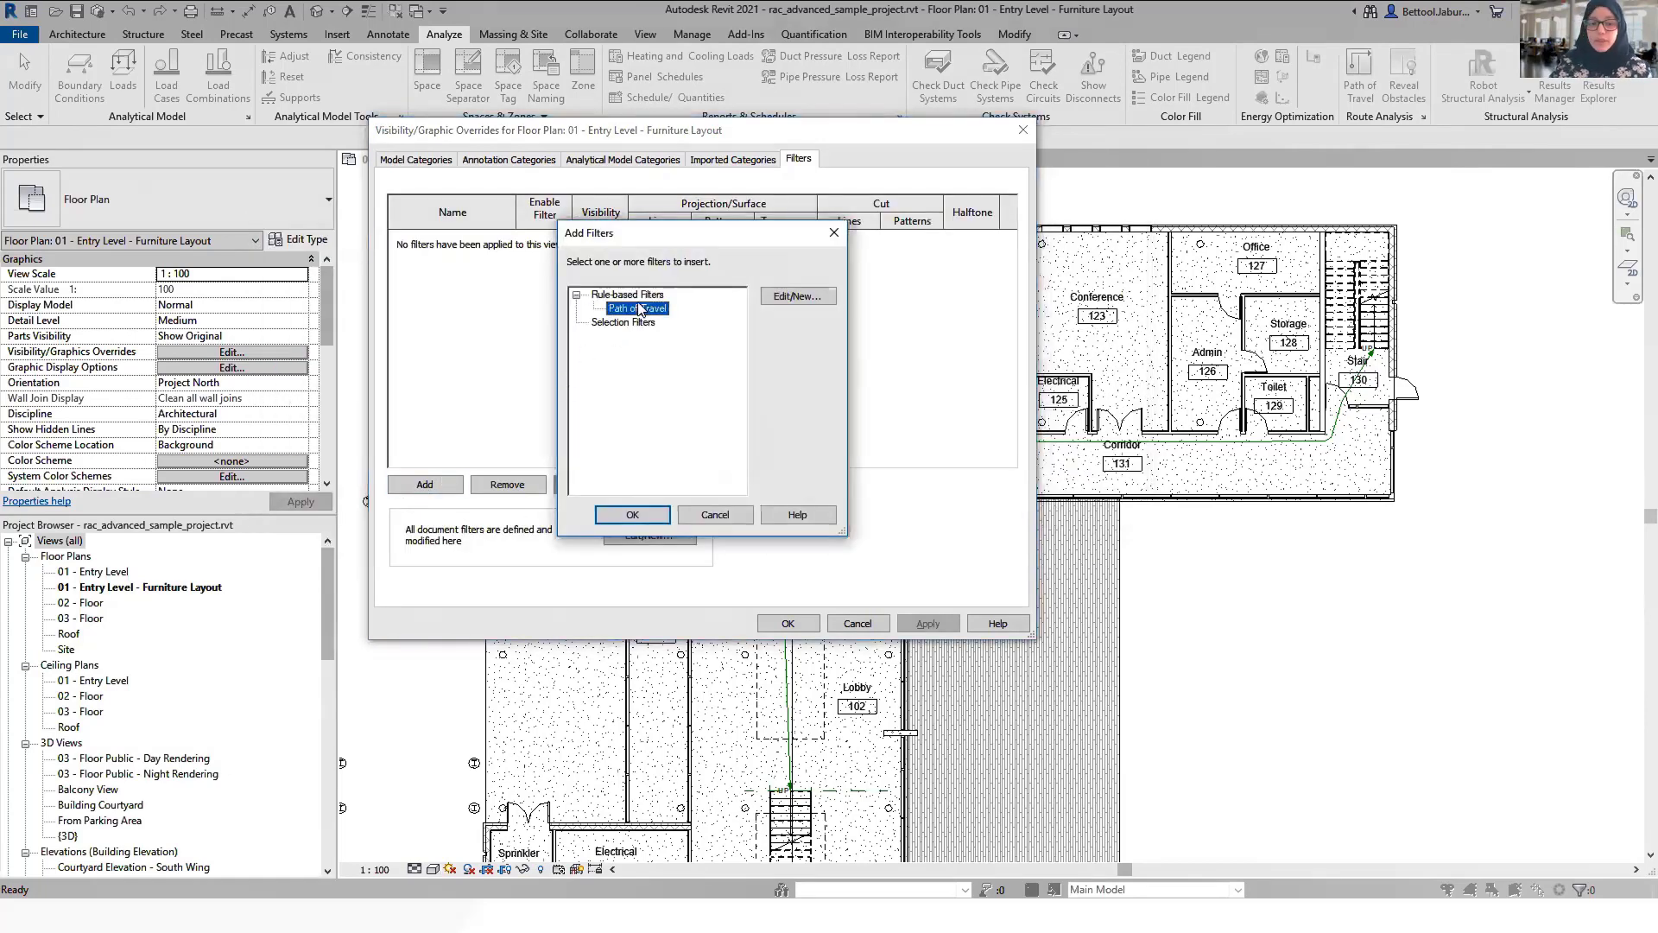
pyautogui.click(632, 515)
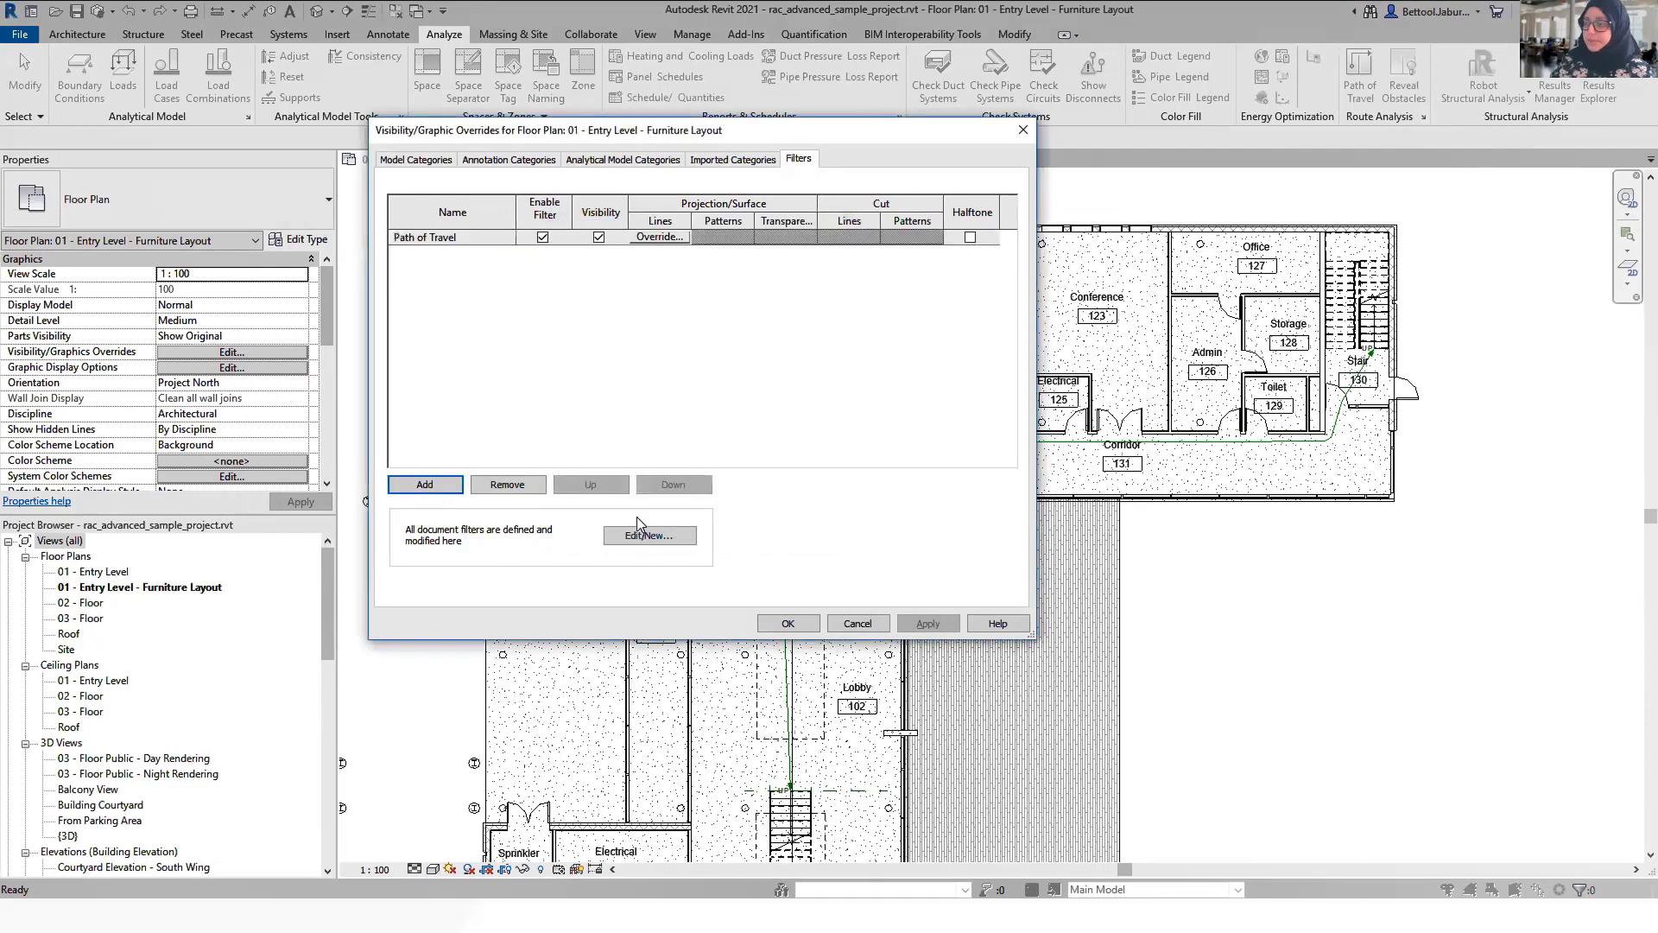
# Override the Path of Travel filter's projection lines with a Solid pattern in Red, and check the properties of the path to Stair 130.
pyautogui.click(657, 239)
pyautogui.click(688, 356)
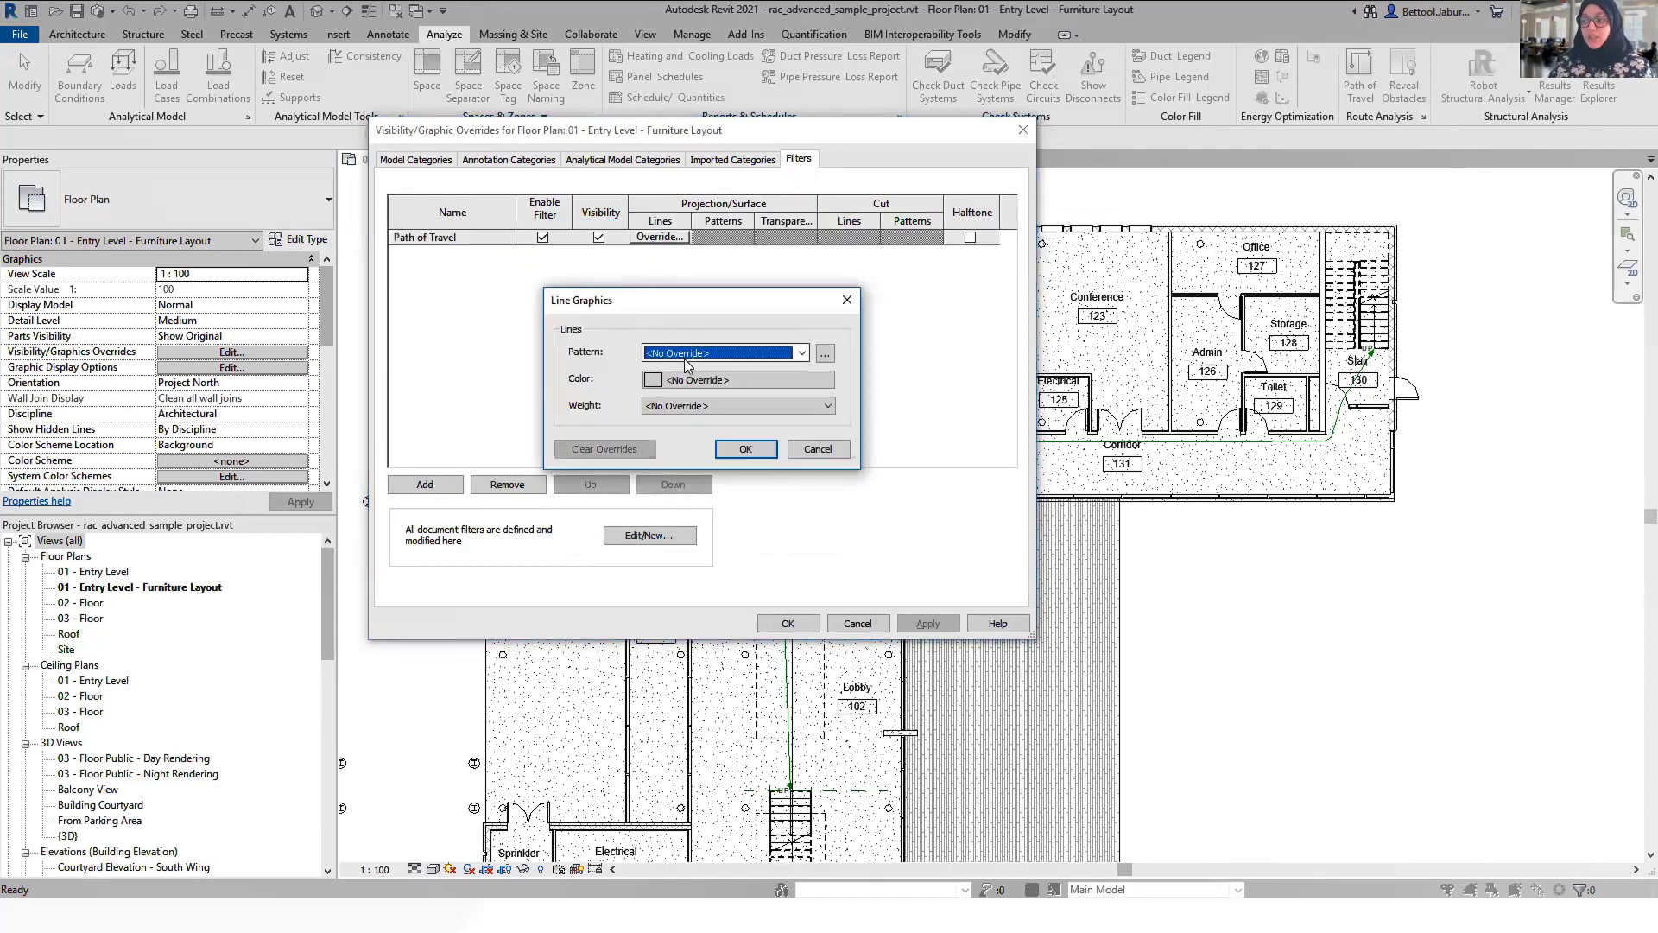
pyautogui.click(686, 381)
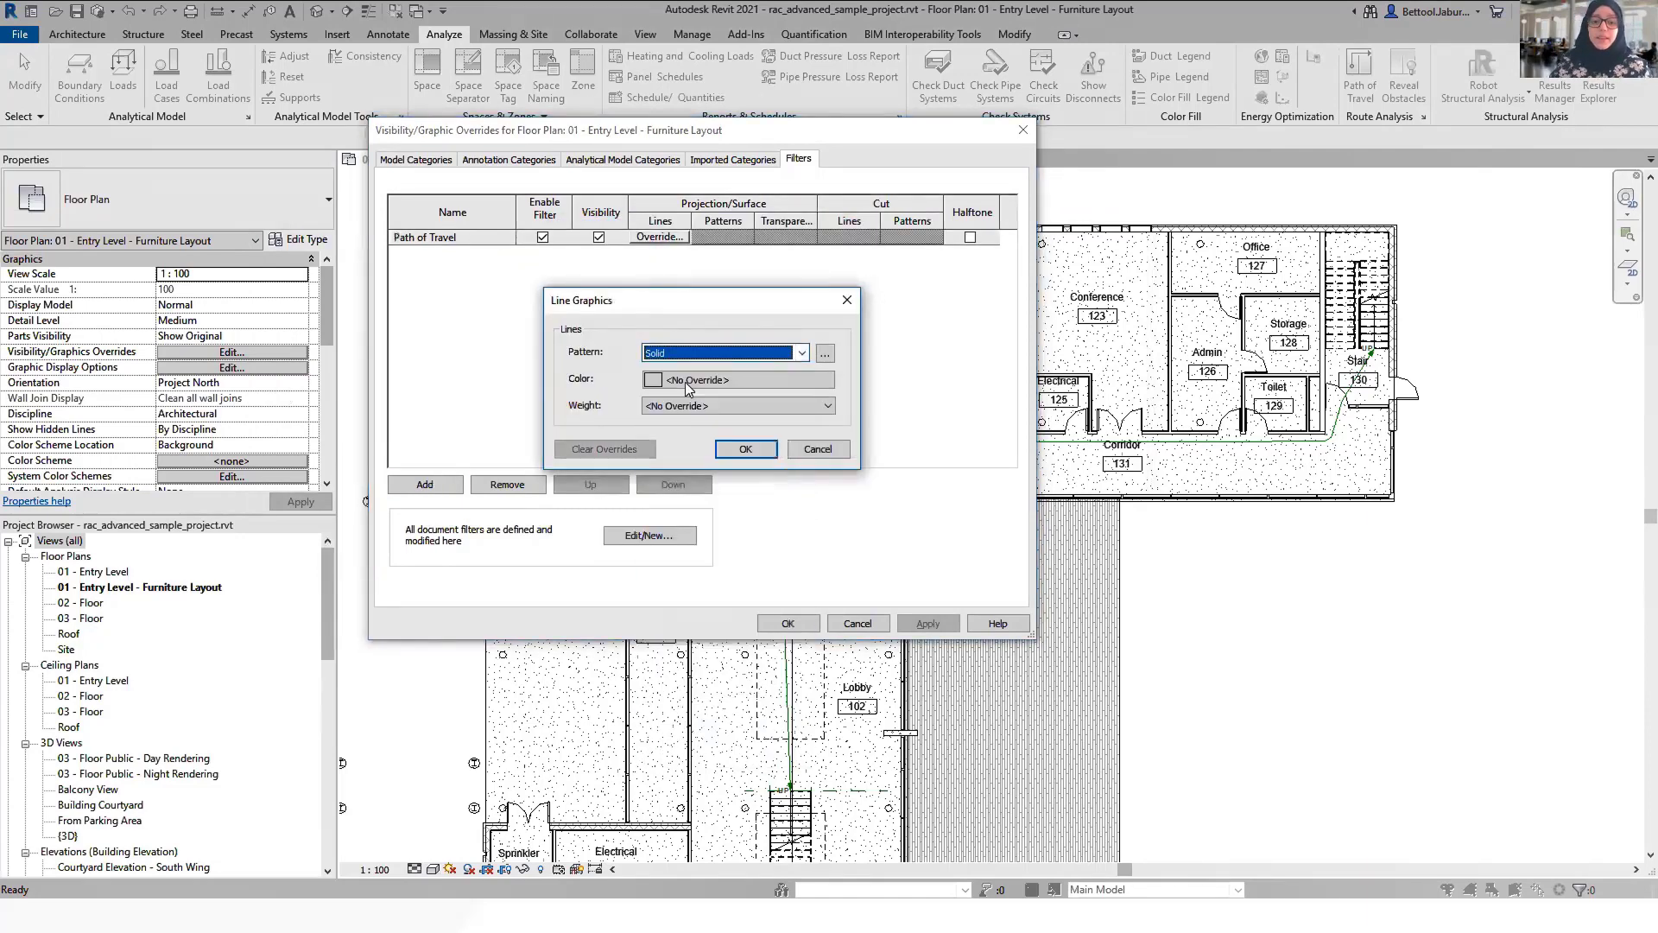
pyautogui.click(686, 382)
pyautogui.click(522, 279)
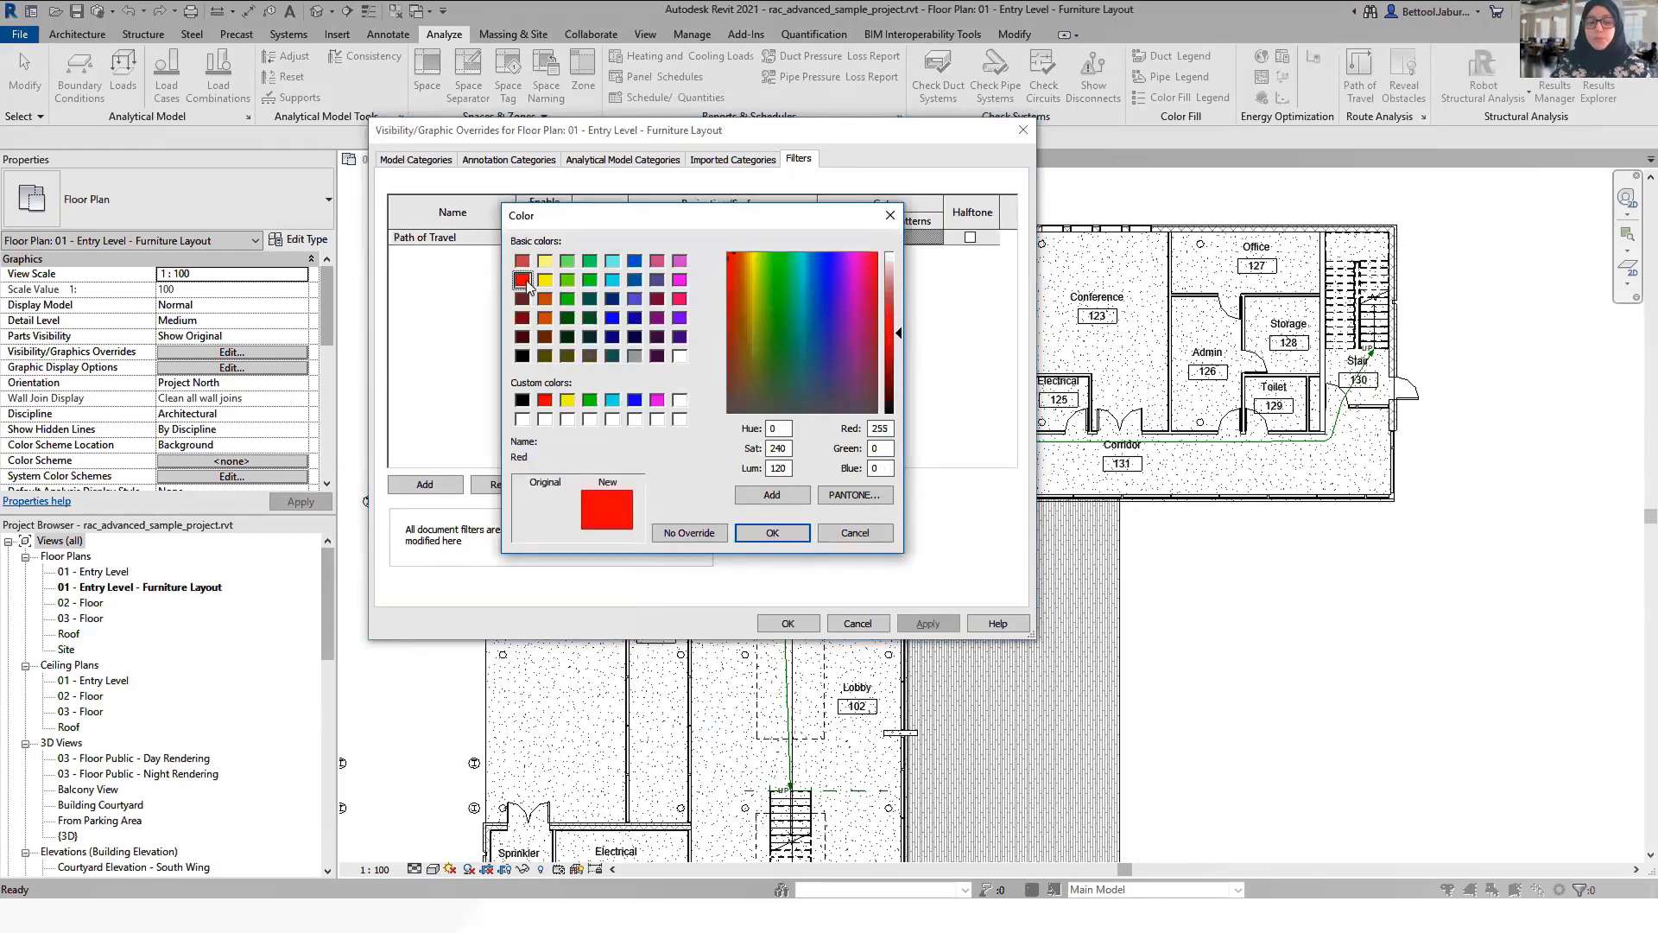
pyautogui.click(755, 532)
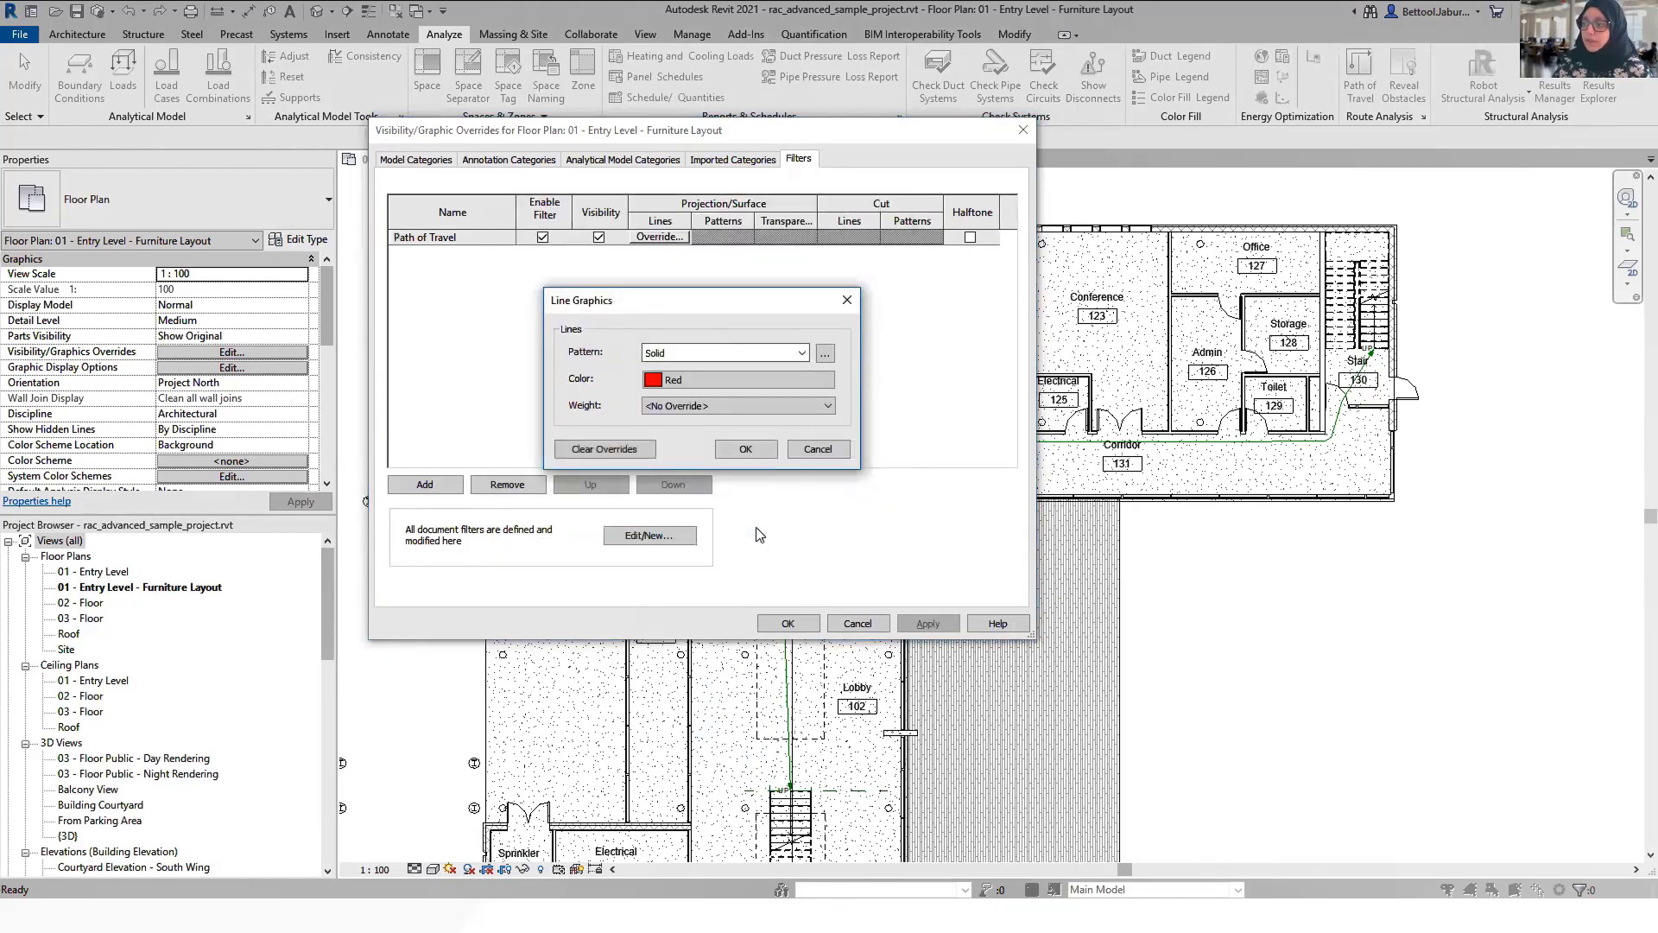
pyautogui.click(753, 452)
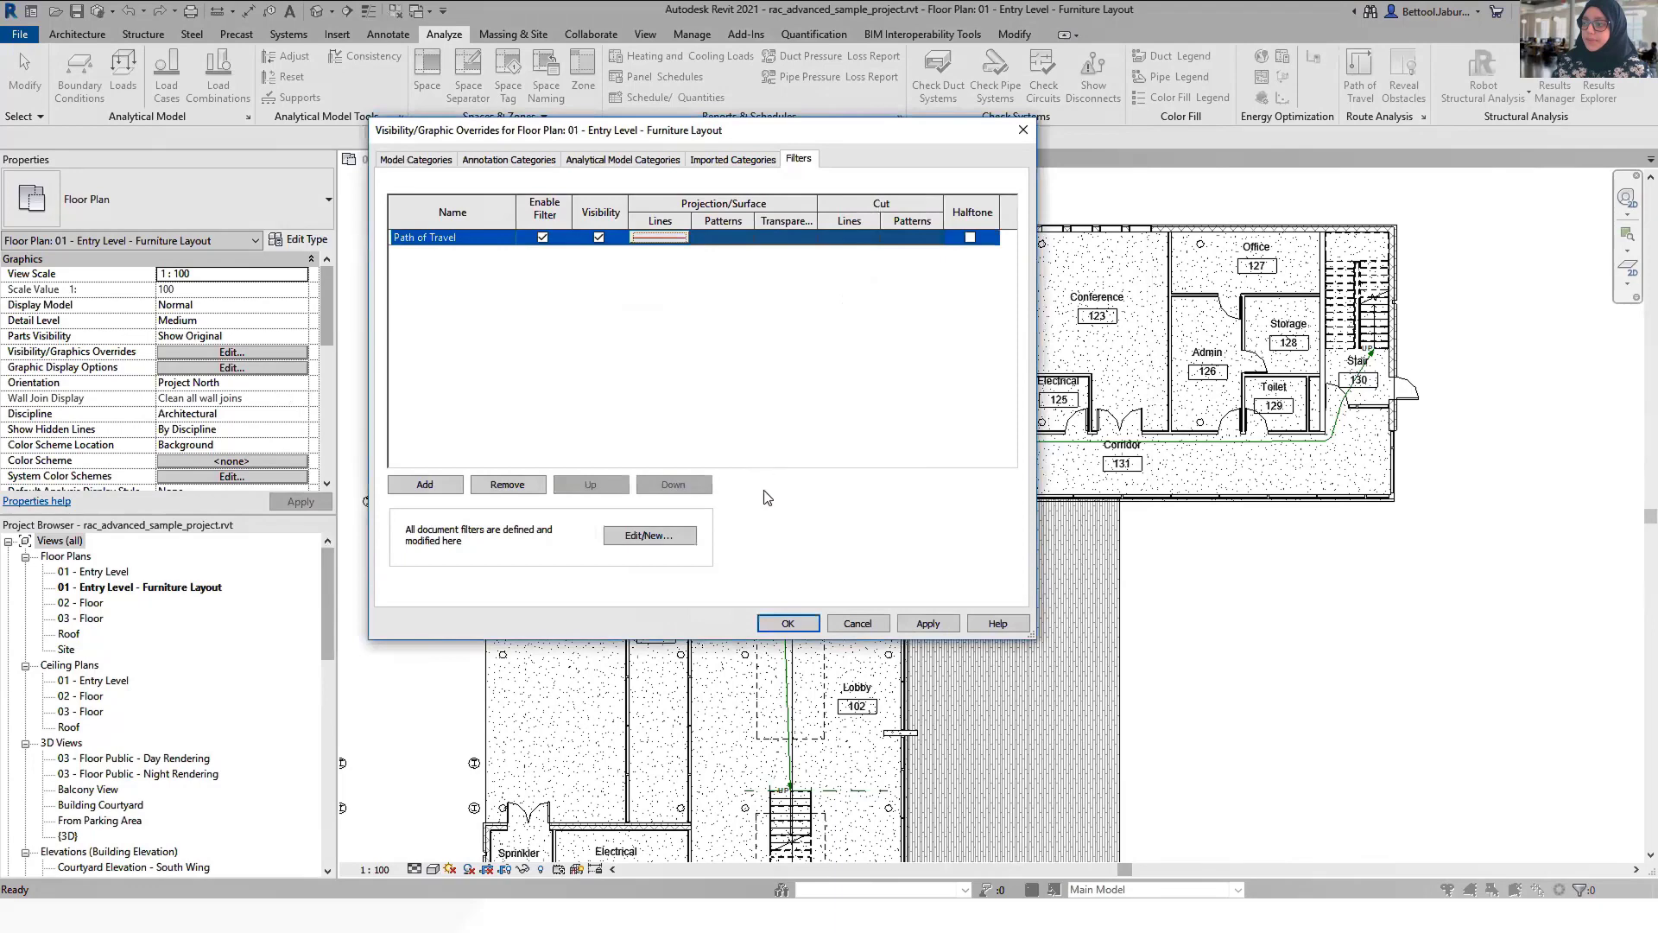
pyautogui.click(791, 629)
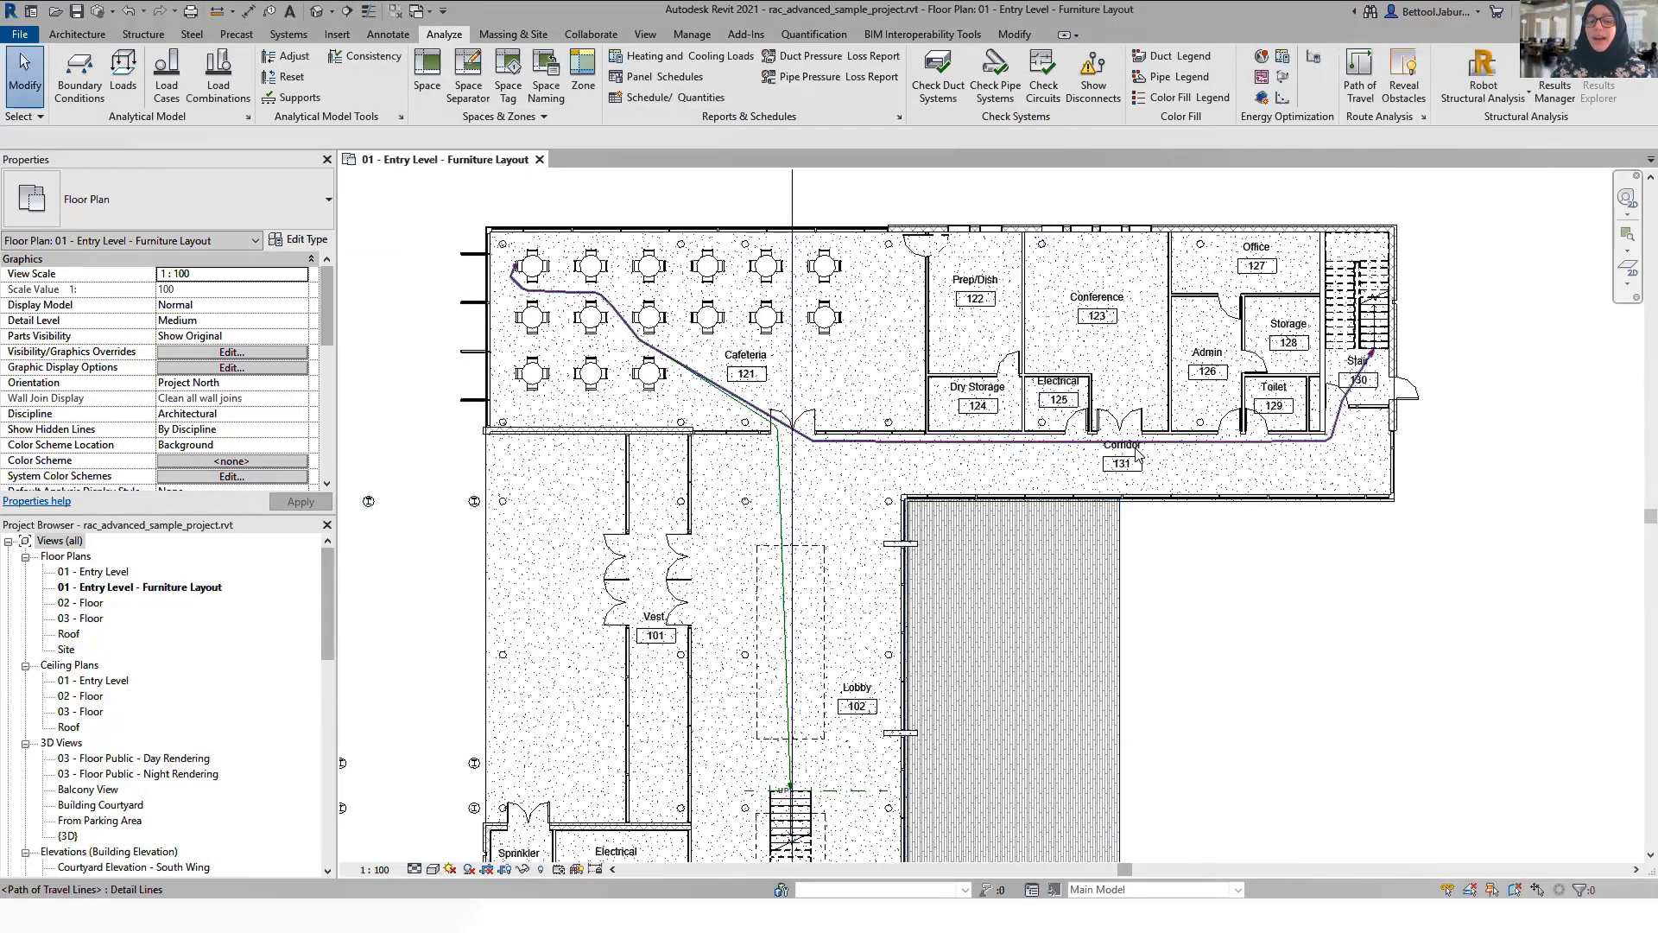
pyautogui.click(888, 441)
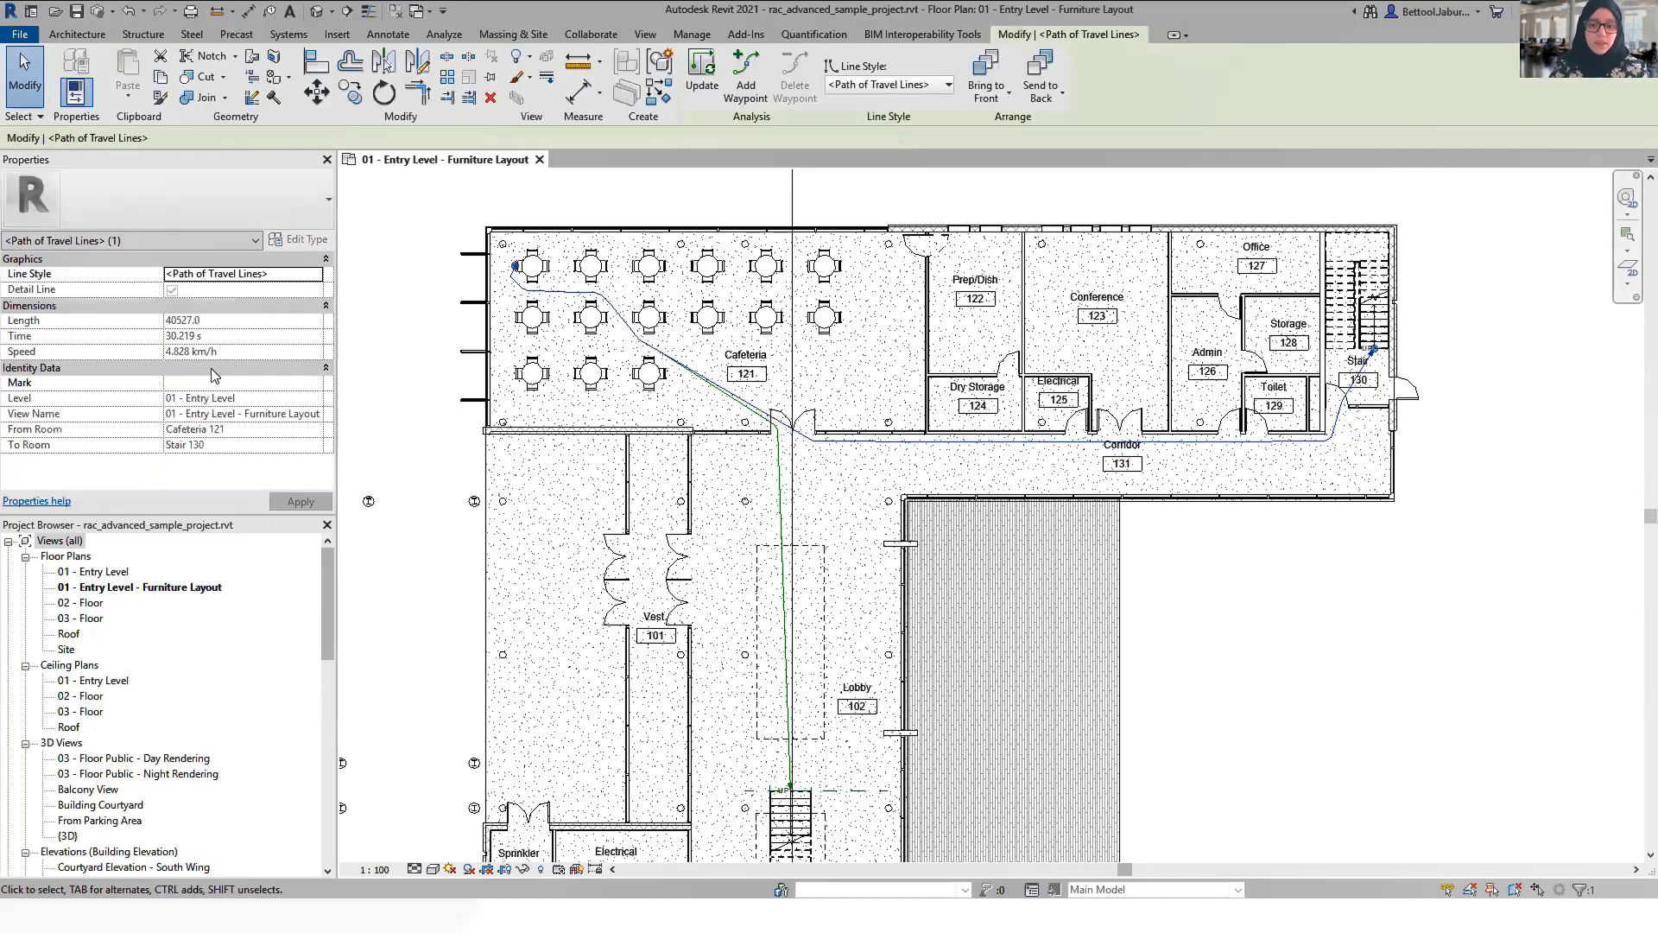
pyautogui.click(405, 326)
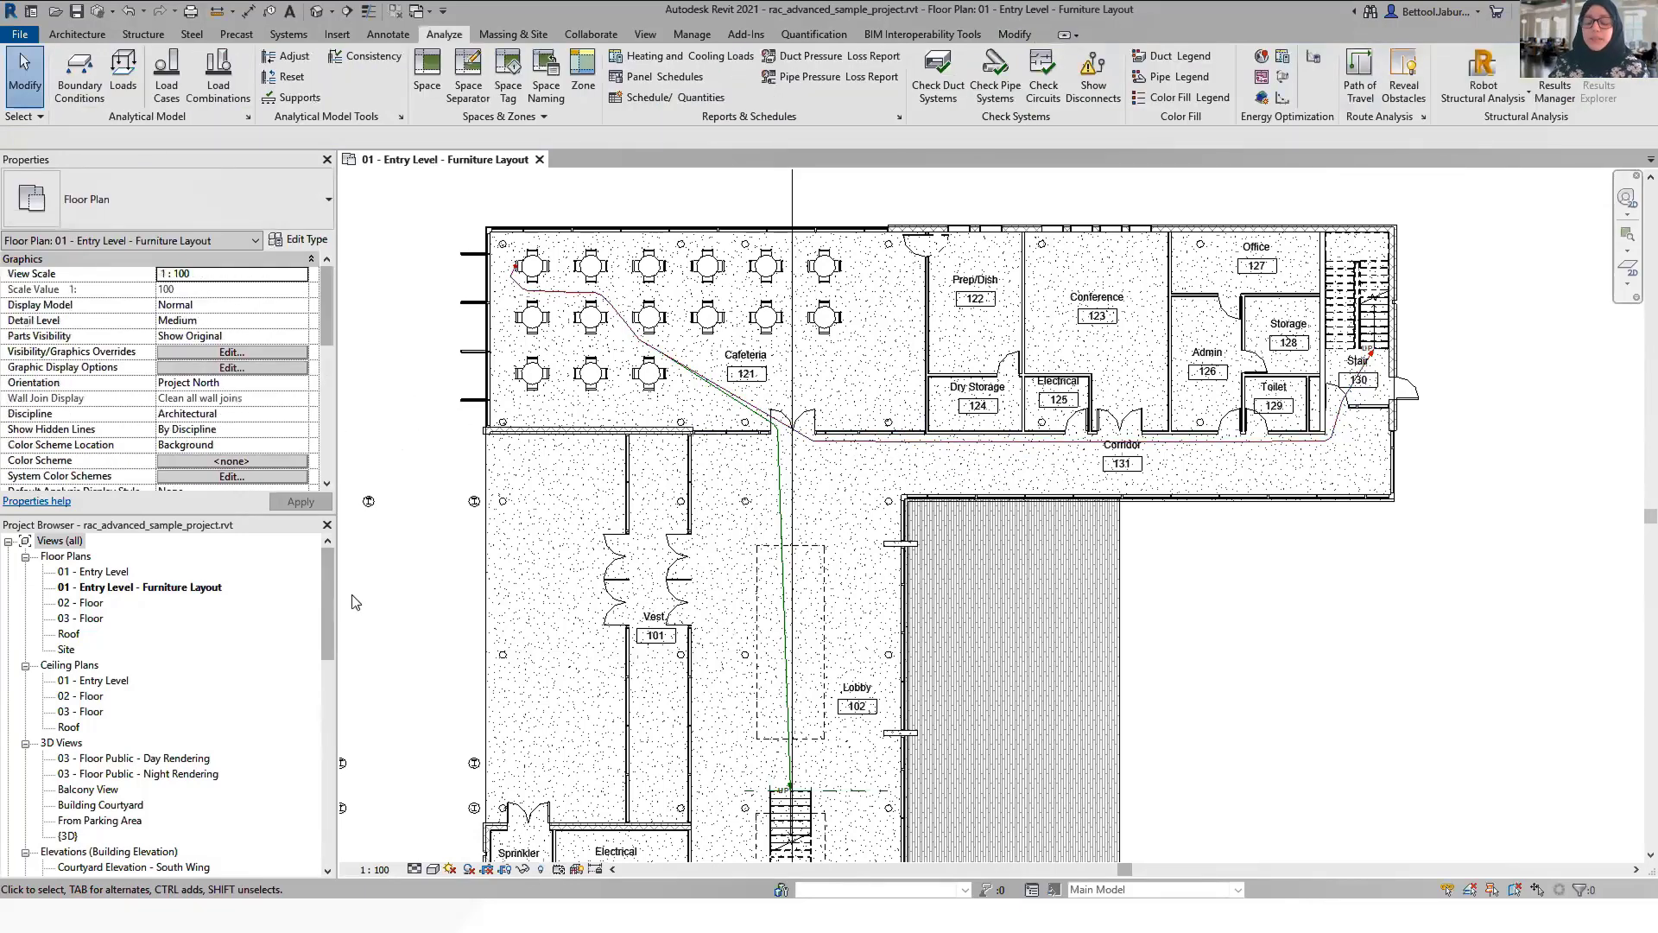
# Create a new building component schedule for the <Path of Travel Lines> category under Lines.
pyautogui.moveTo(329, 553); pyautogui.dragTo(320, 748)
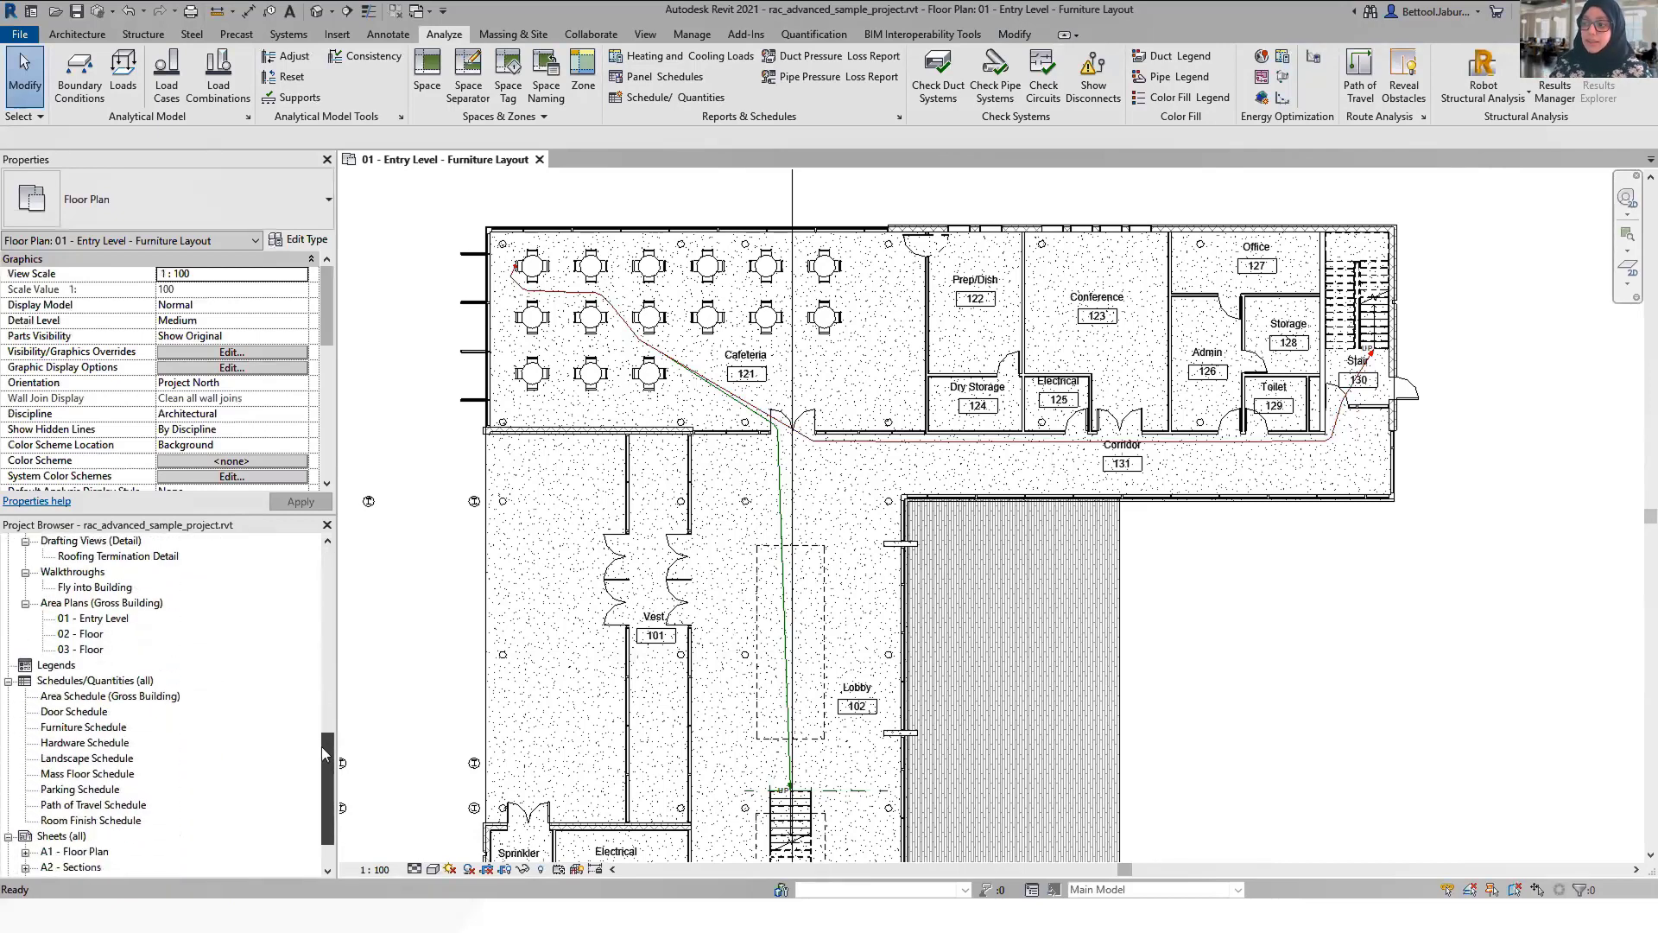
pyautogui.rightClick(128, 681)
pyautogui.click(251, 466)
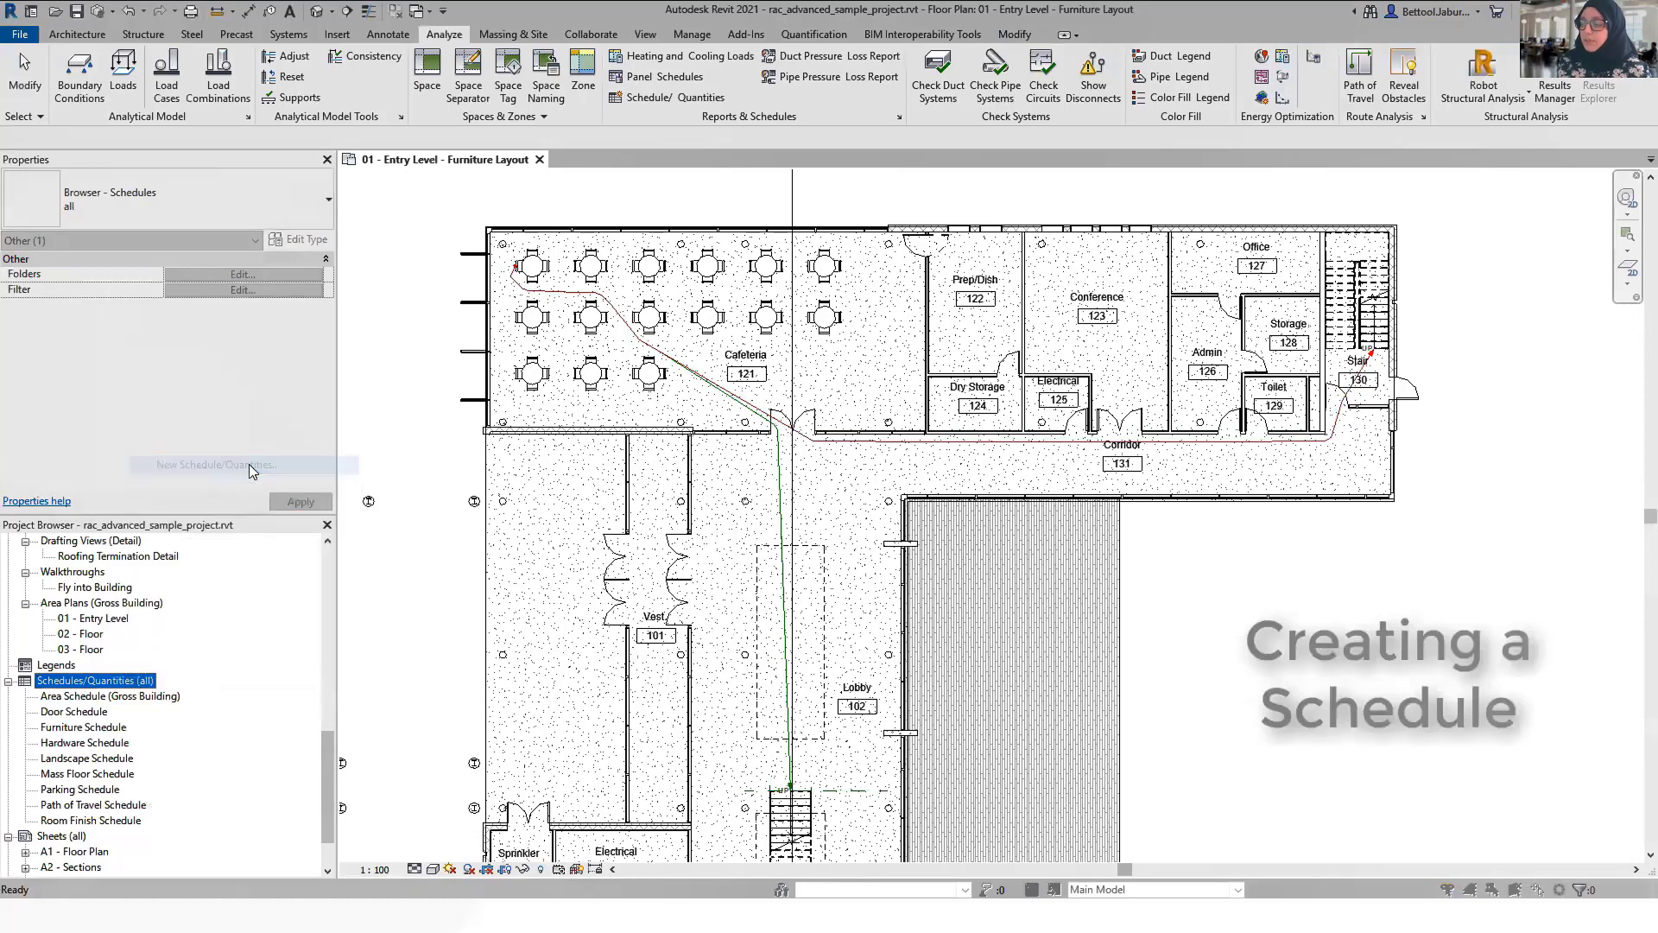
pyautogui.click(719, 472)
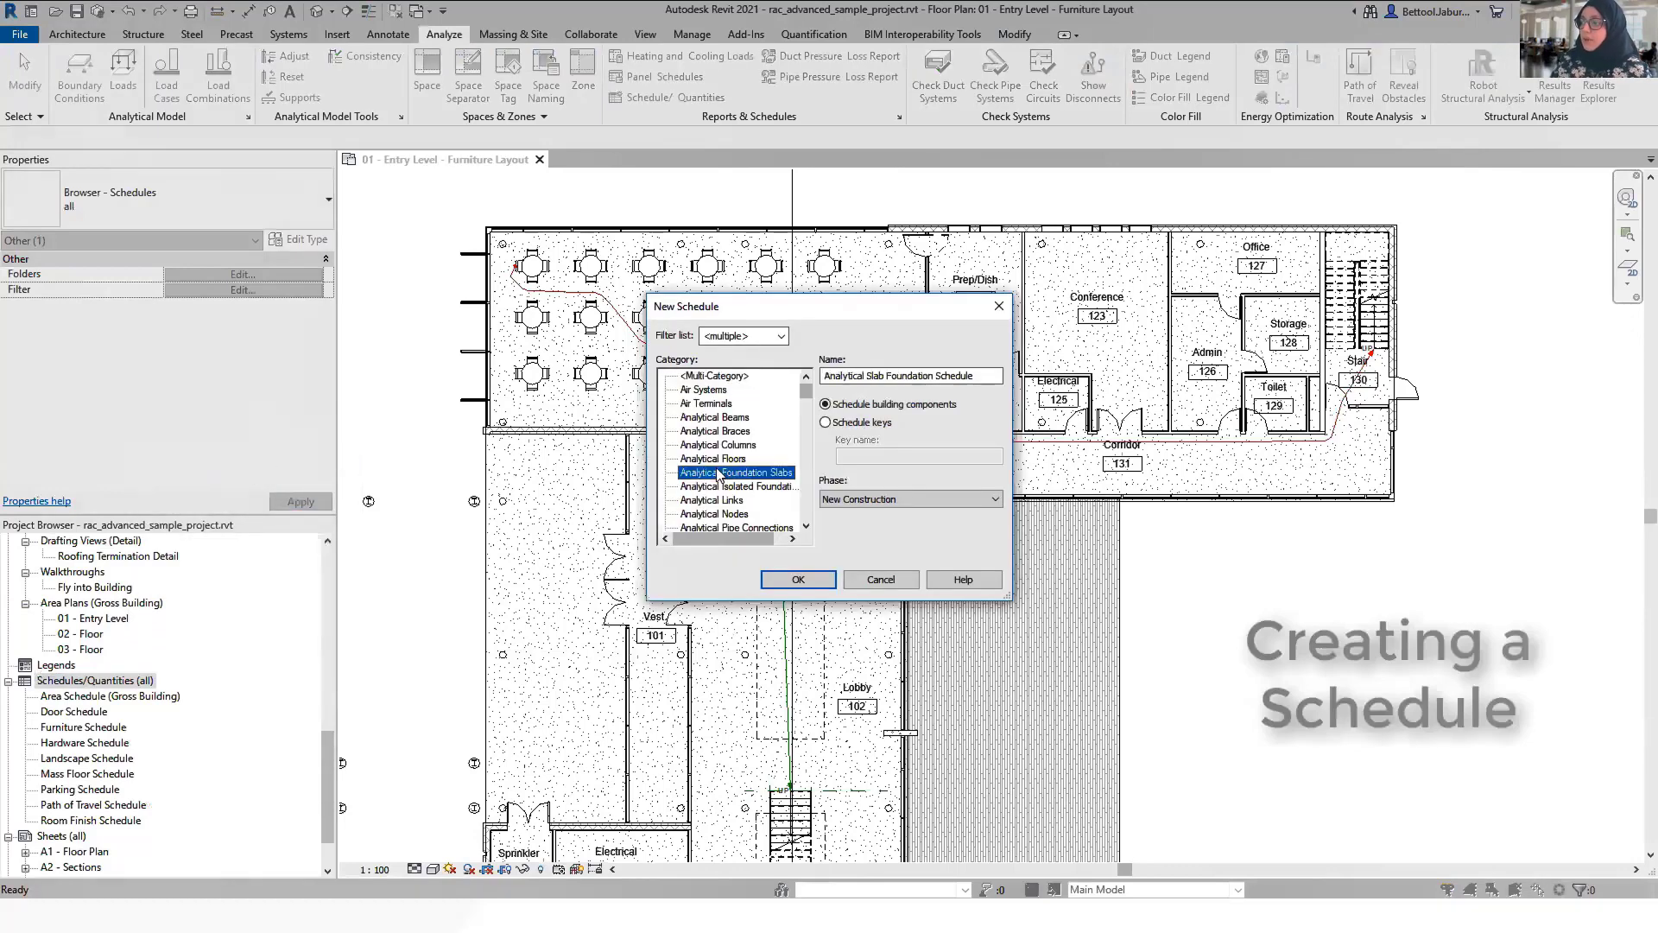
pyautogui.press('l')
pyautogui.scroll(-2, 717, 468)
pyautogui.click(729, 486)
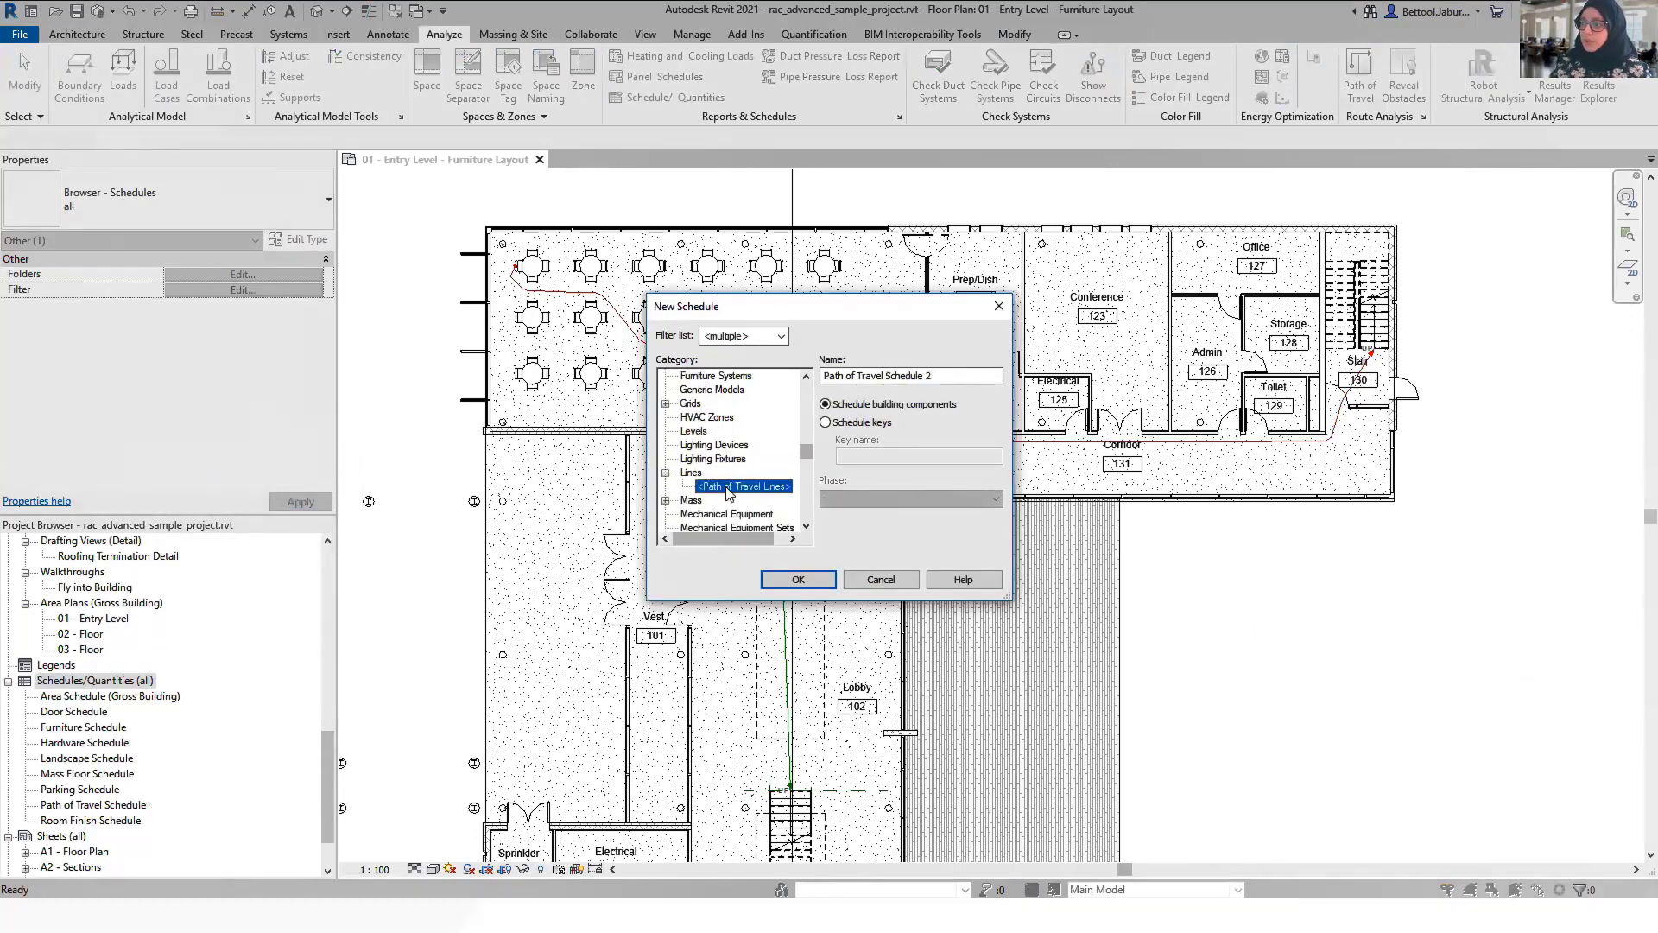
pyautogui.click(787, 580)
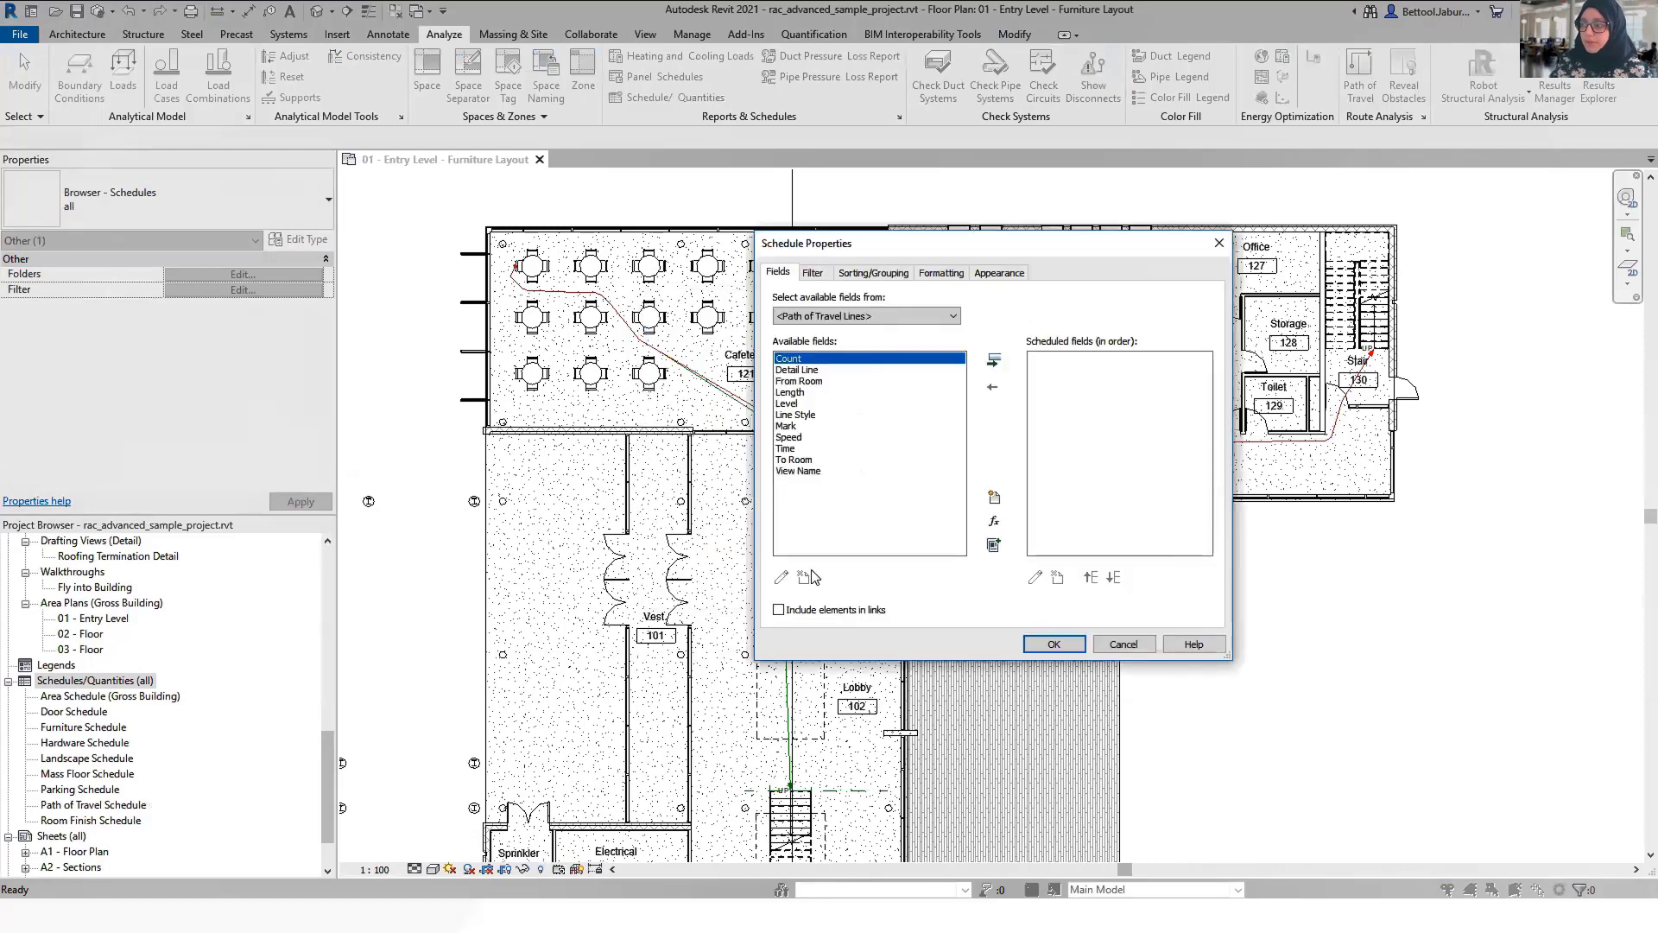
# Add all available fields, from Count to View Name, to the new path of travel schedule and generate it.
pyautogui.keyDown('shift'); pyautogui.click(796, 472); pyautogui.keyUp('shift')
pyautogui.click(992, 364)
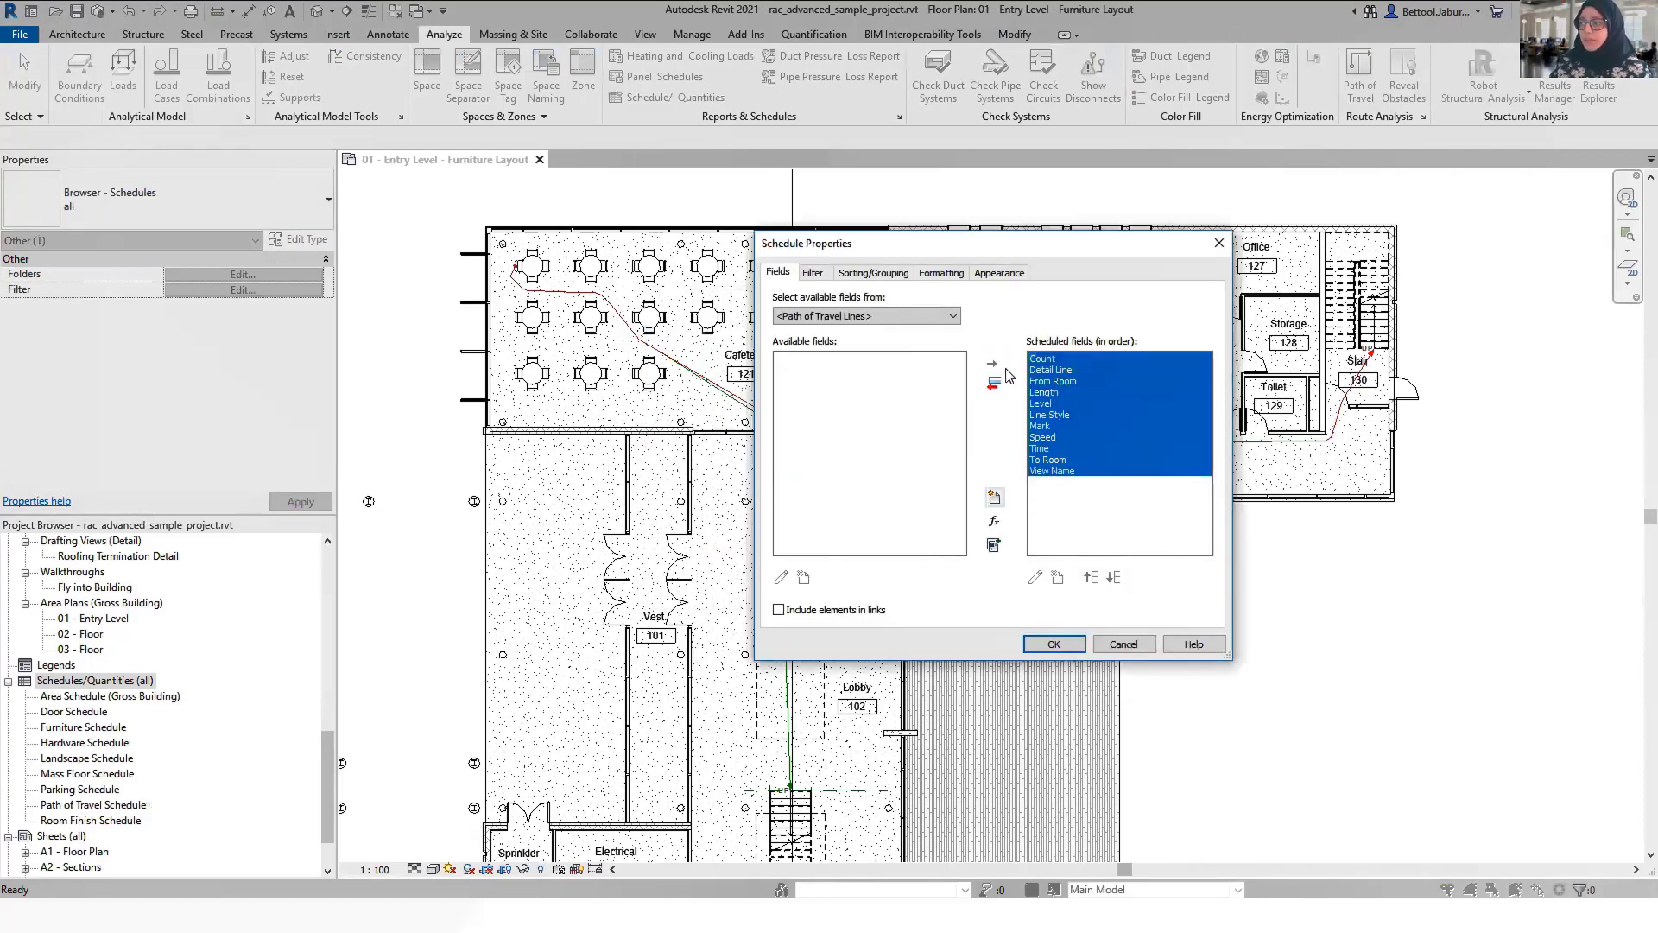
pyautogui.click(1070, 643)
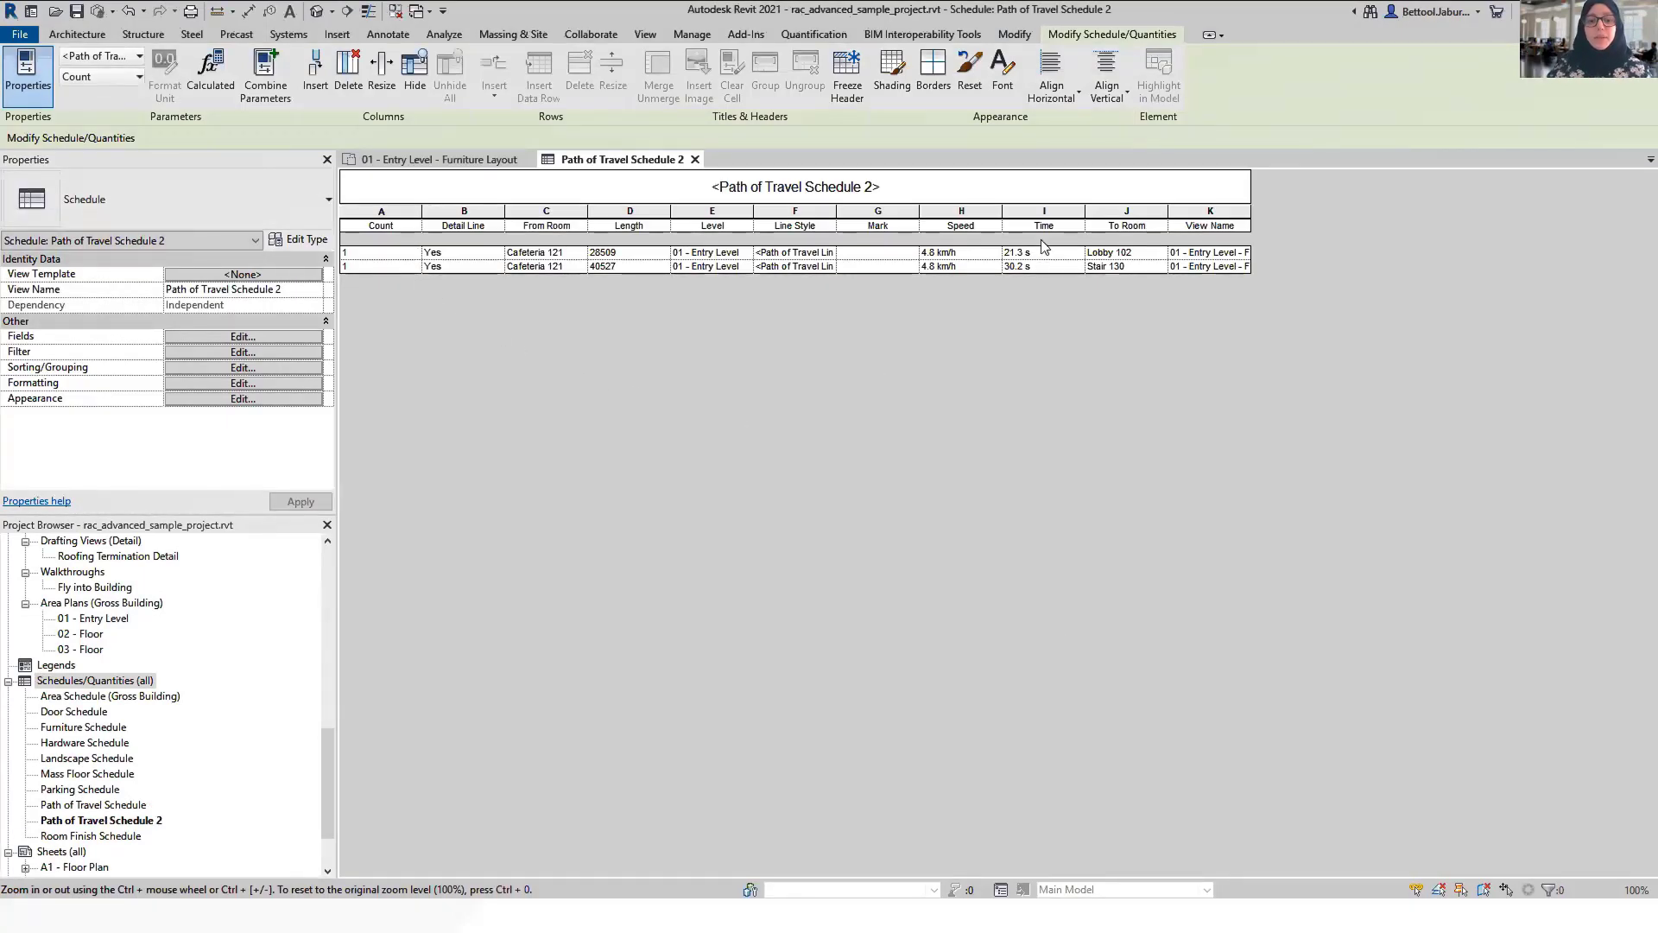
# Apply conditional formatting to the schedule's Time field, using a Greater Than test and a Red background color.
pyautogui.click(273, 388)
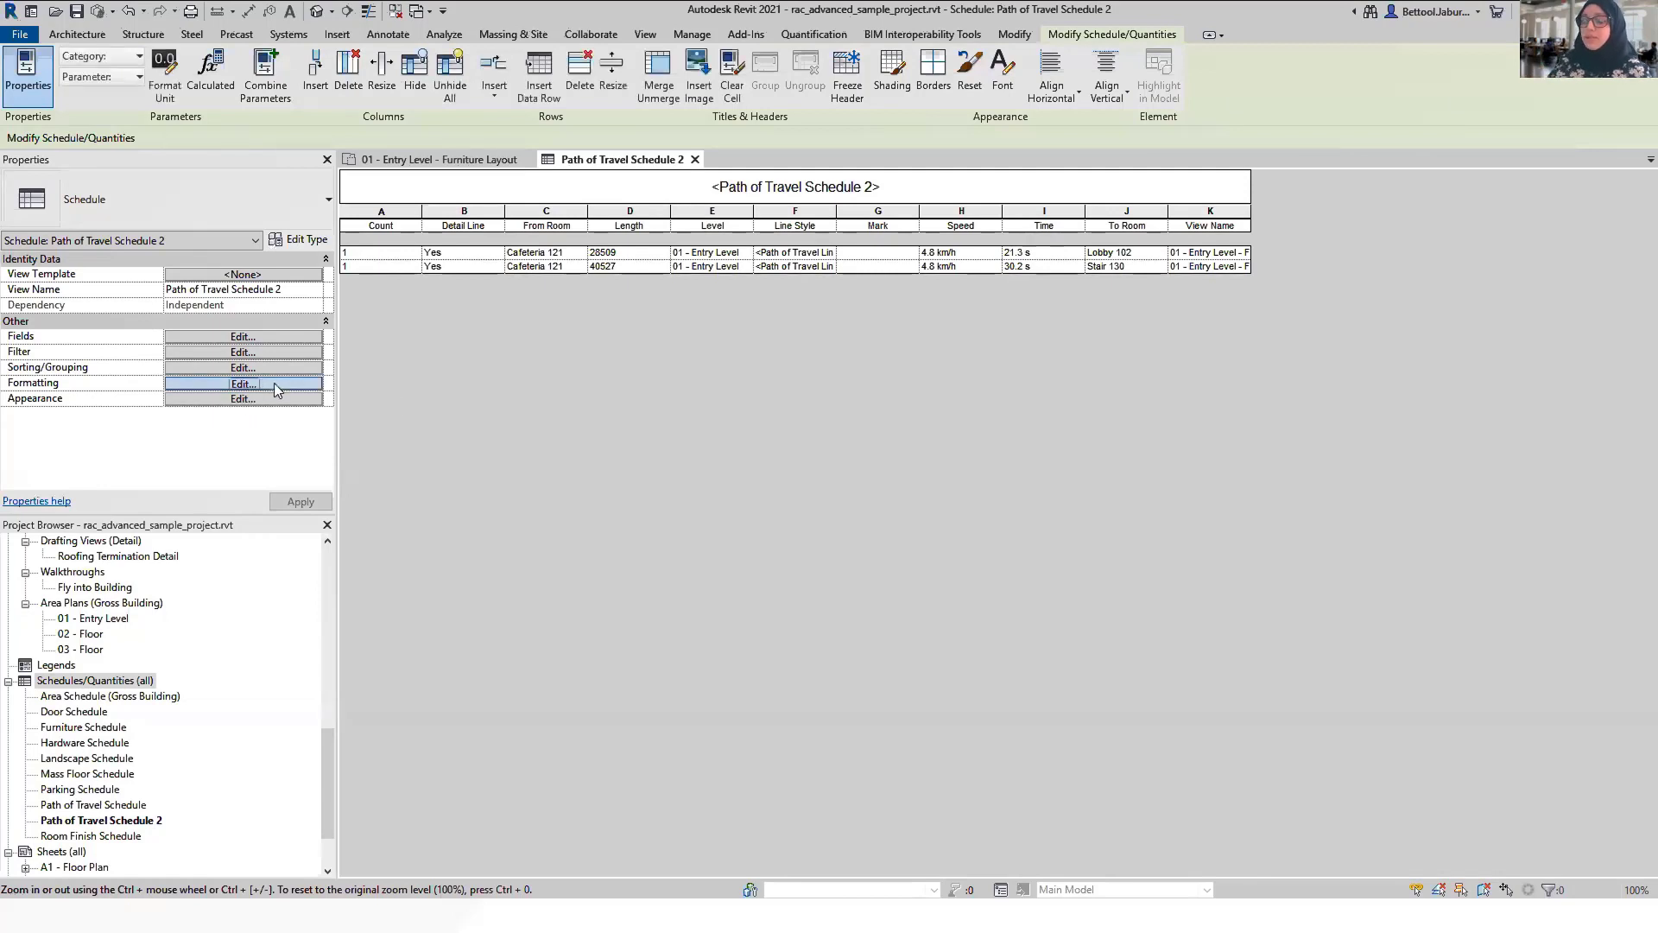
pyautogui.click(812, 402)
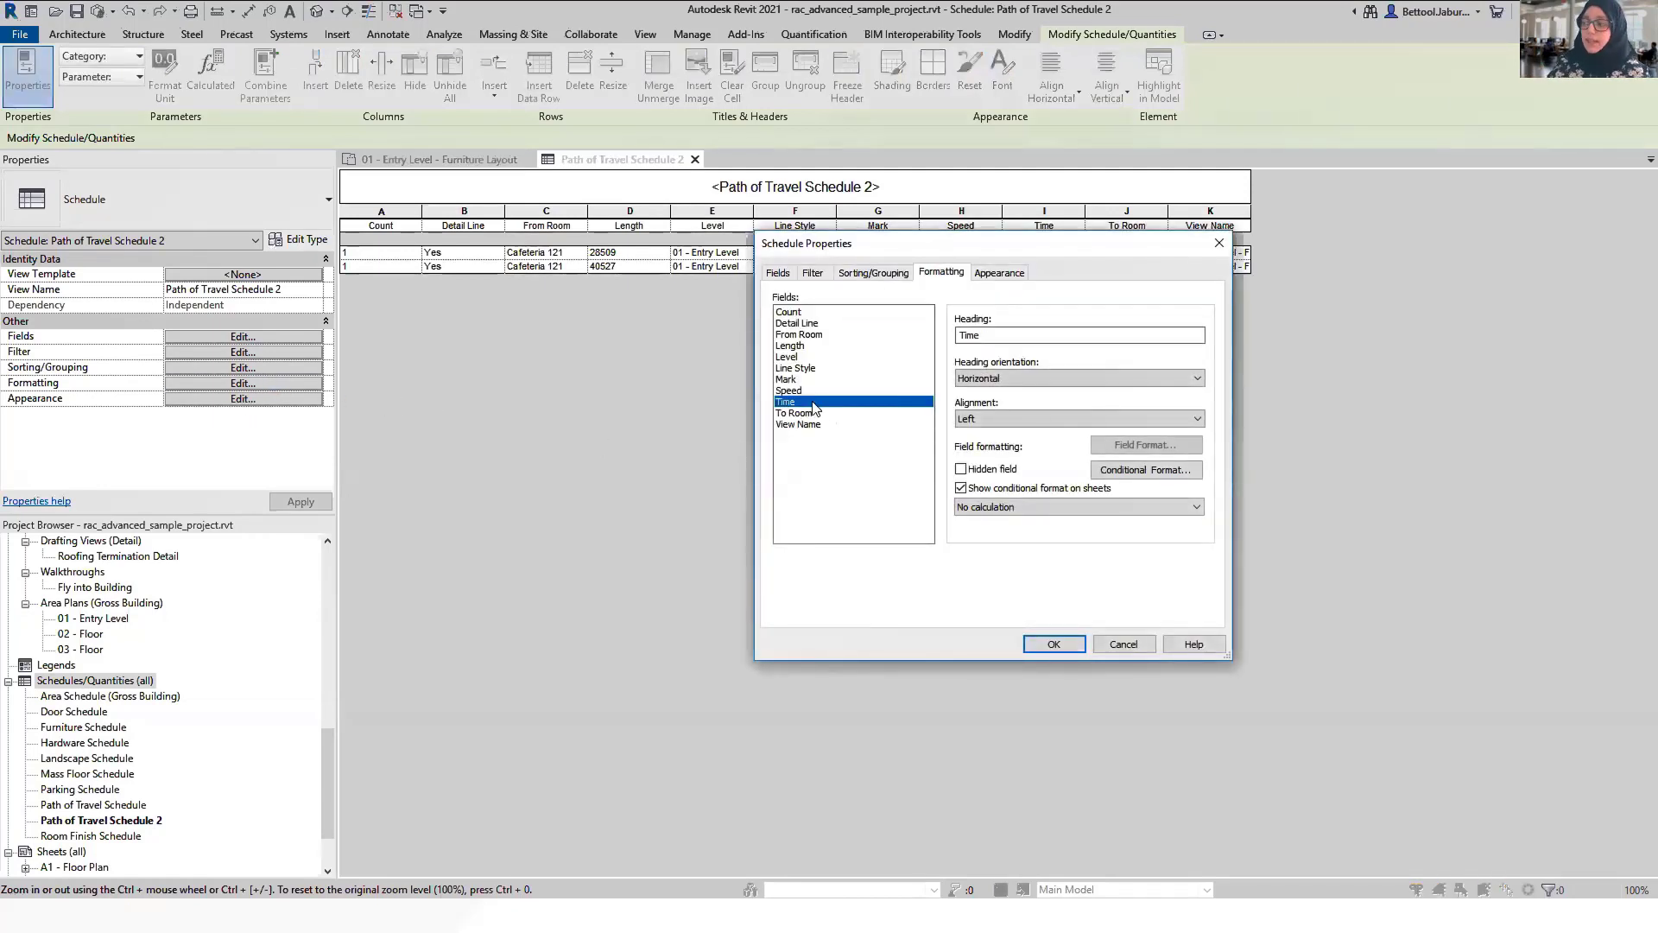
pyautogui.click(1143, 471)
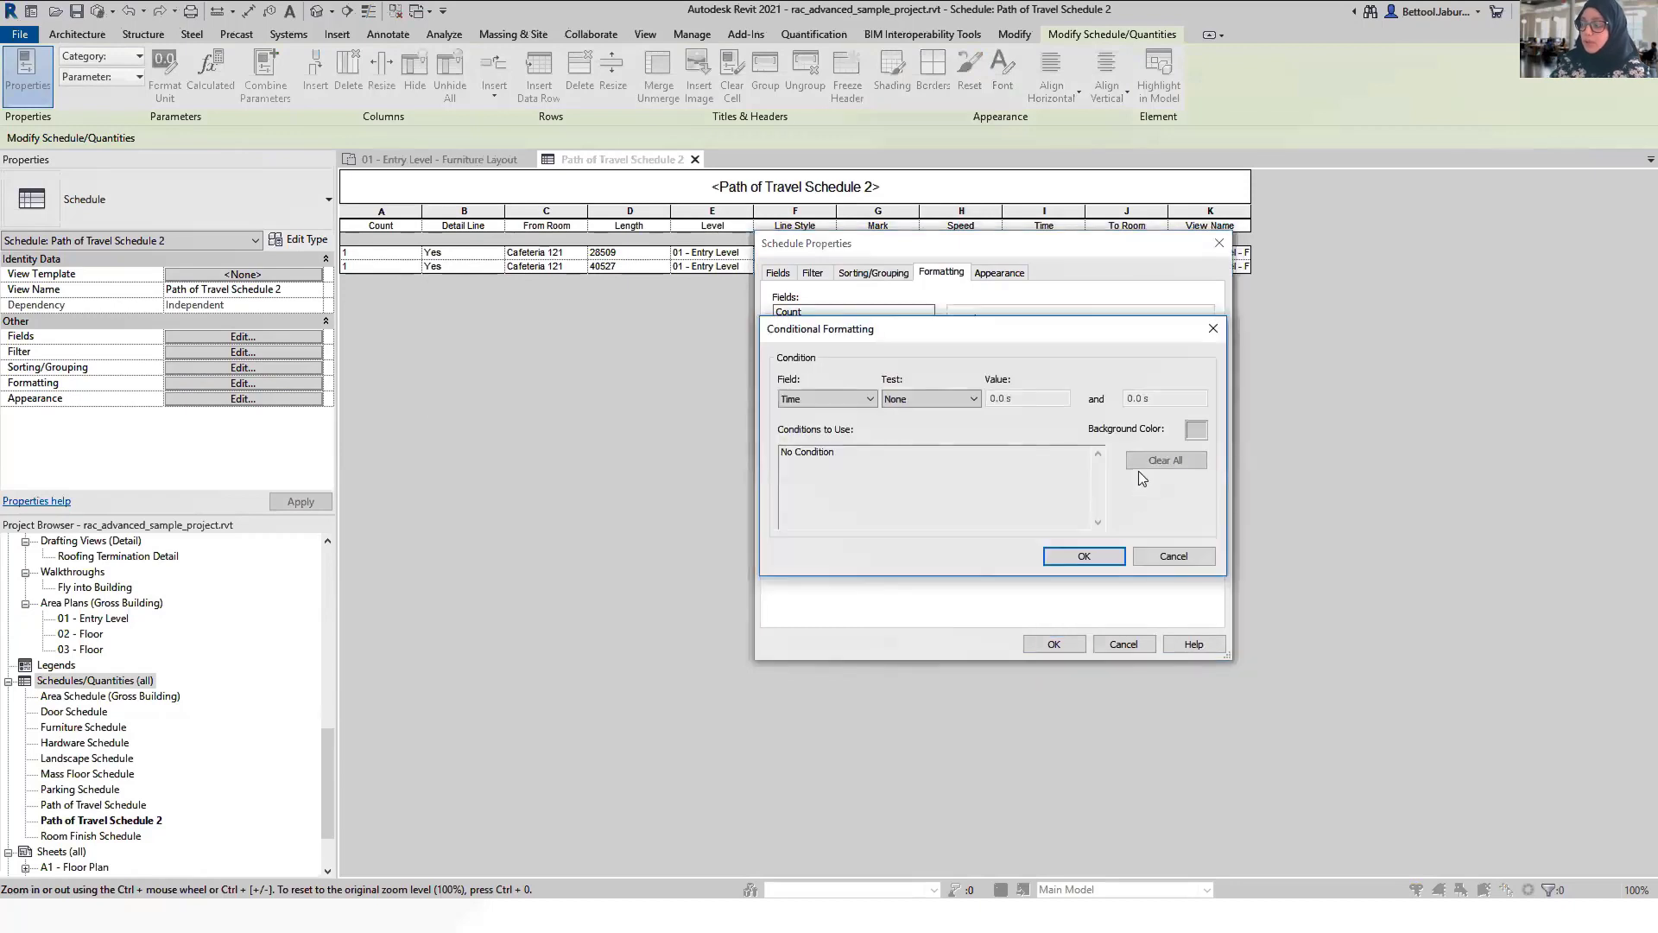
pyautogui.click(976, 399)
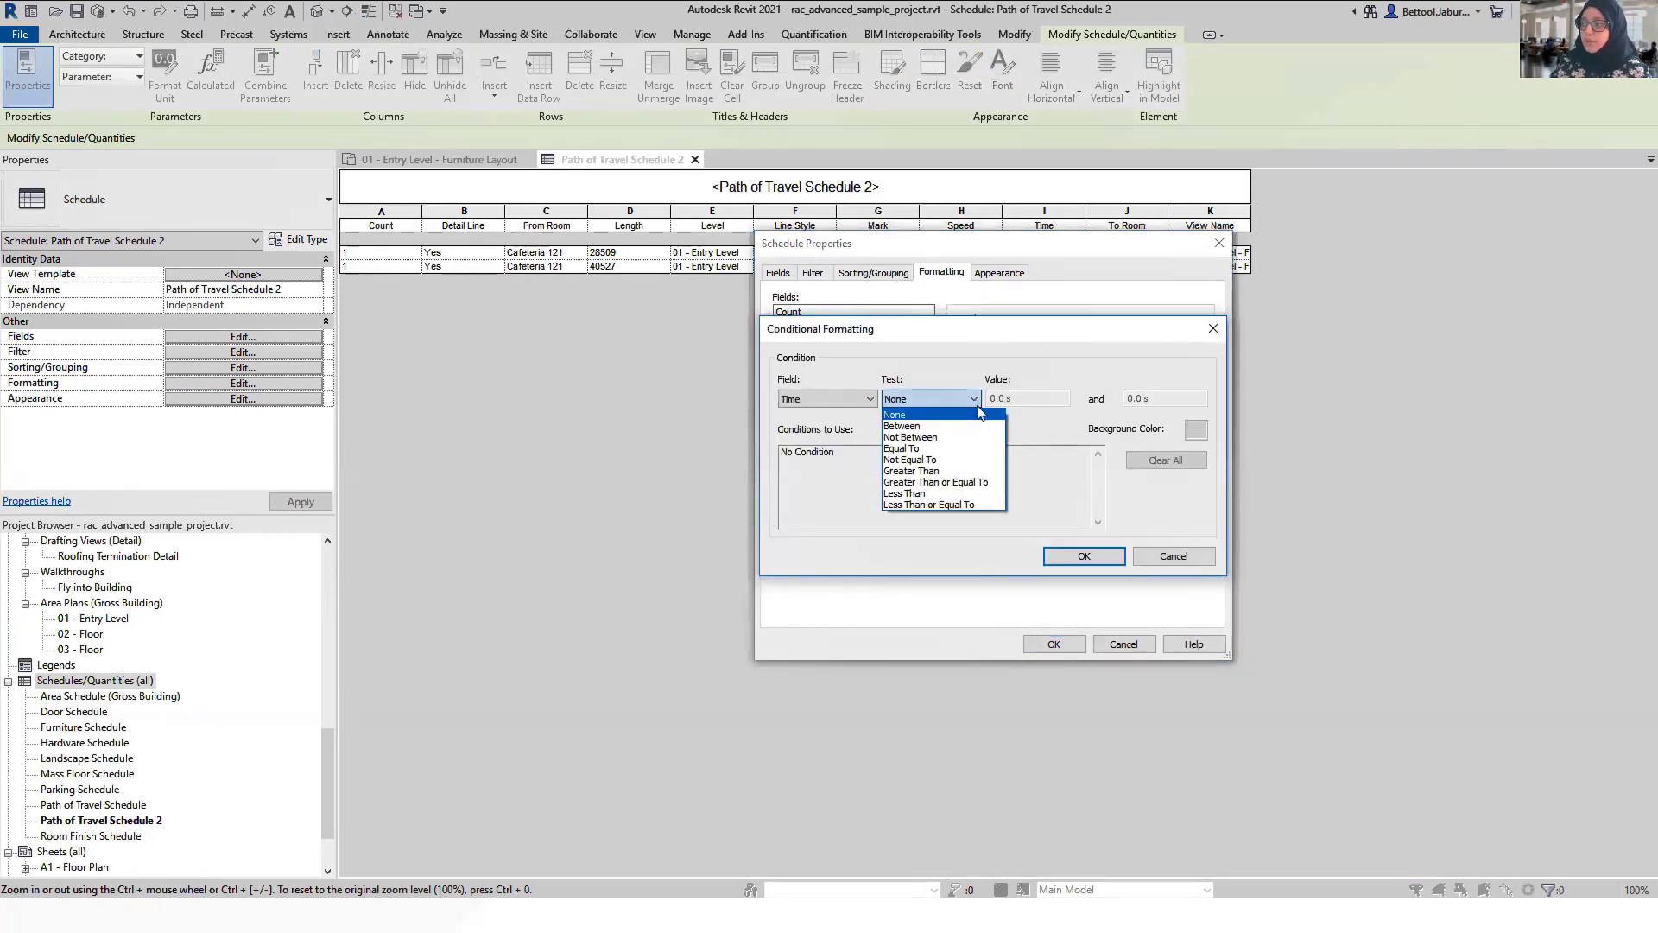
pyautogui.click(950, 471)
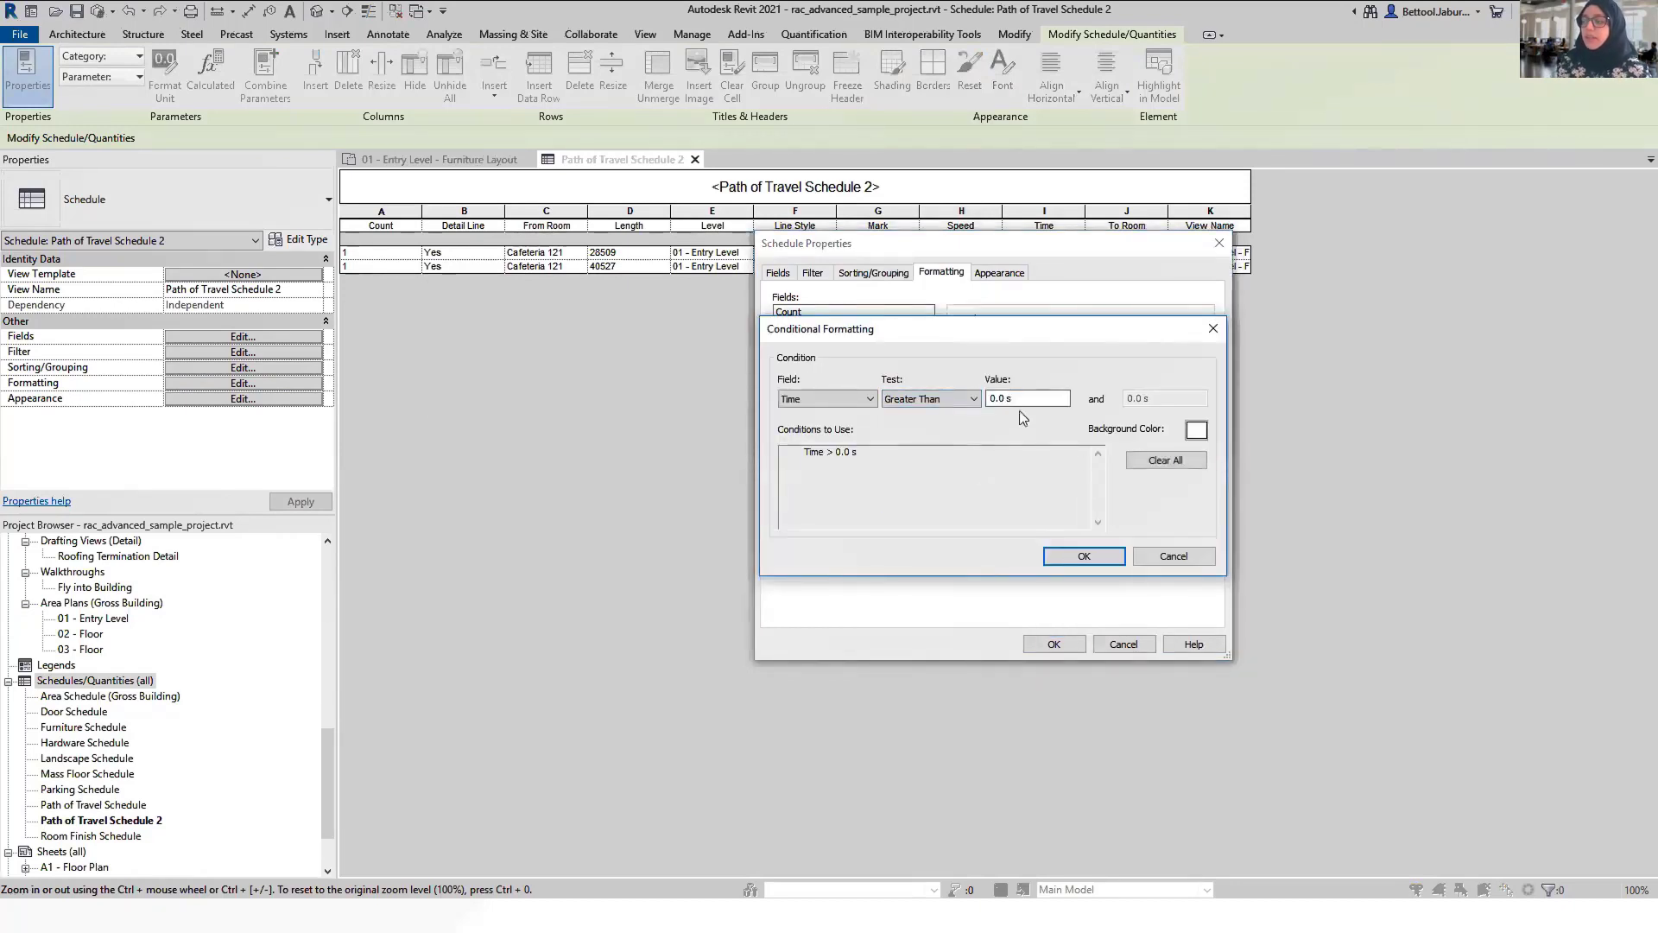
pyautogui.click(993, 399)
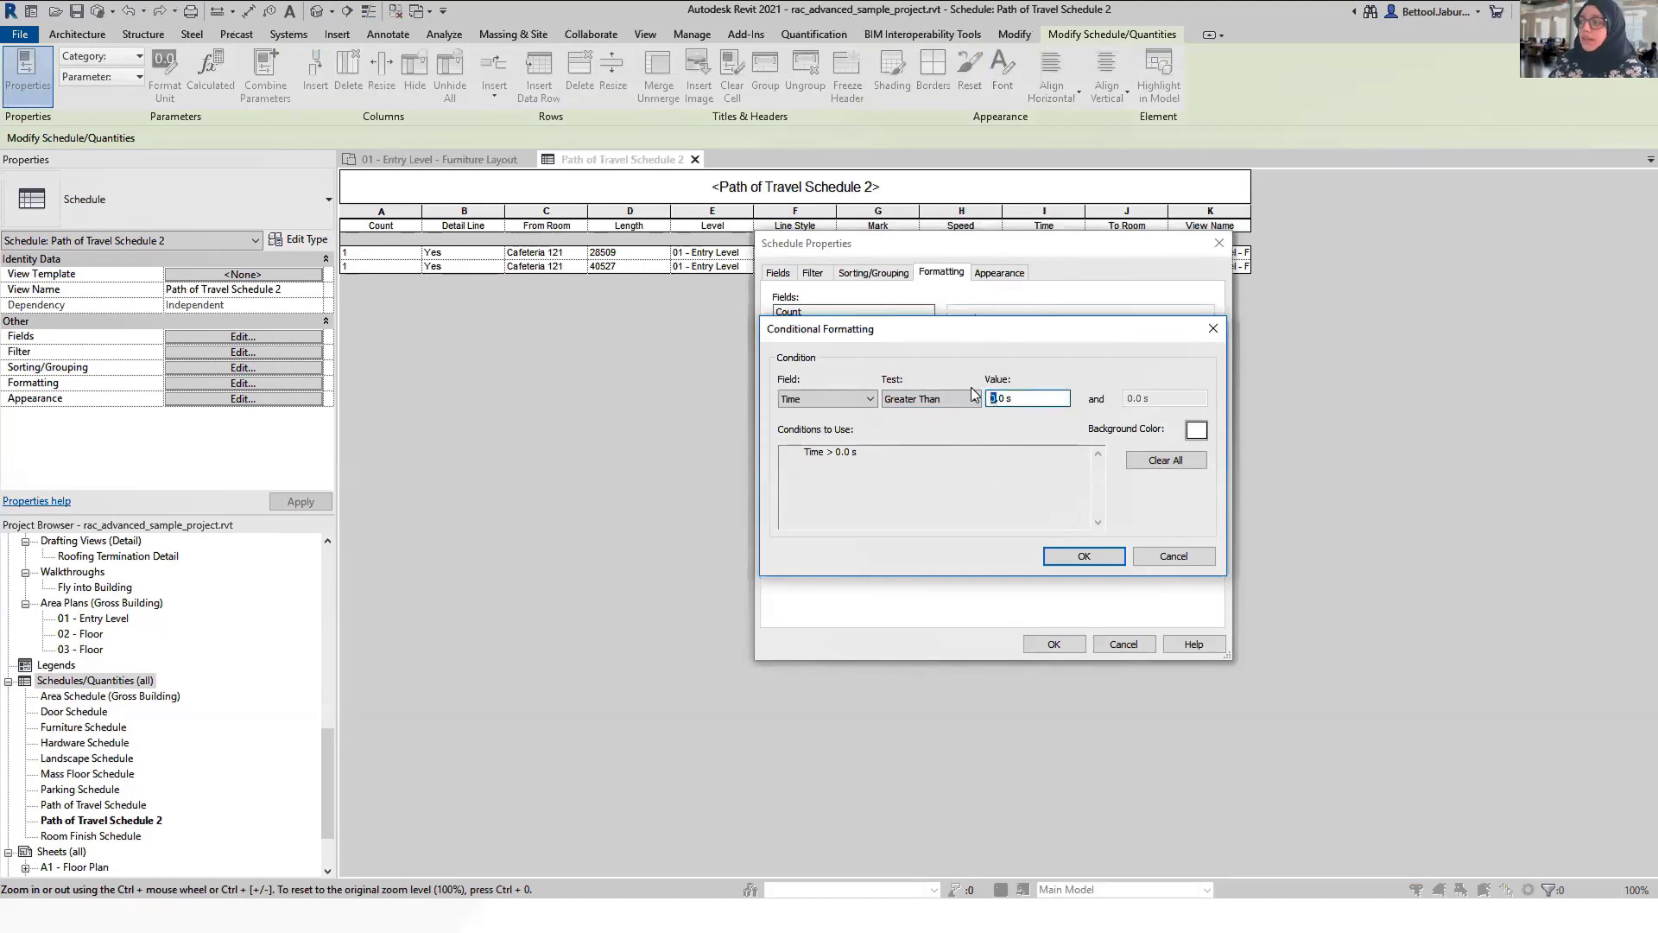
pyautogui.click(1196, 430)
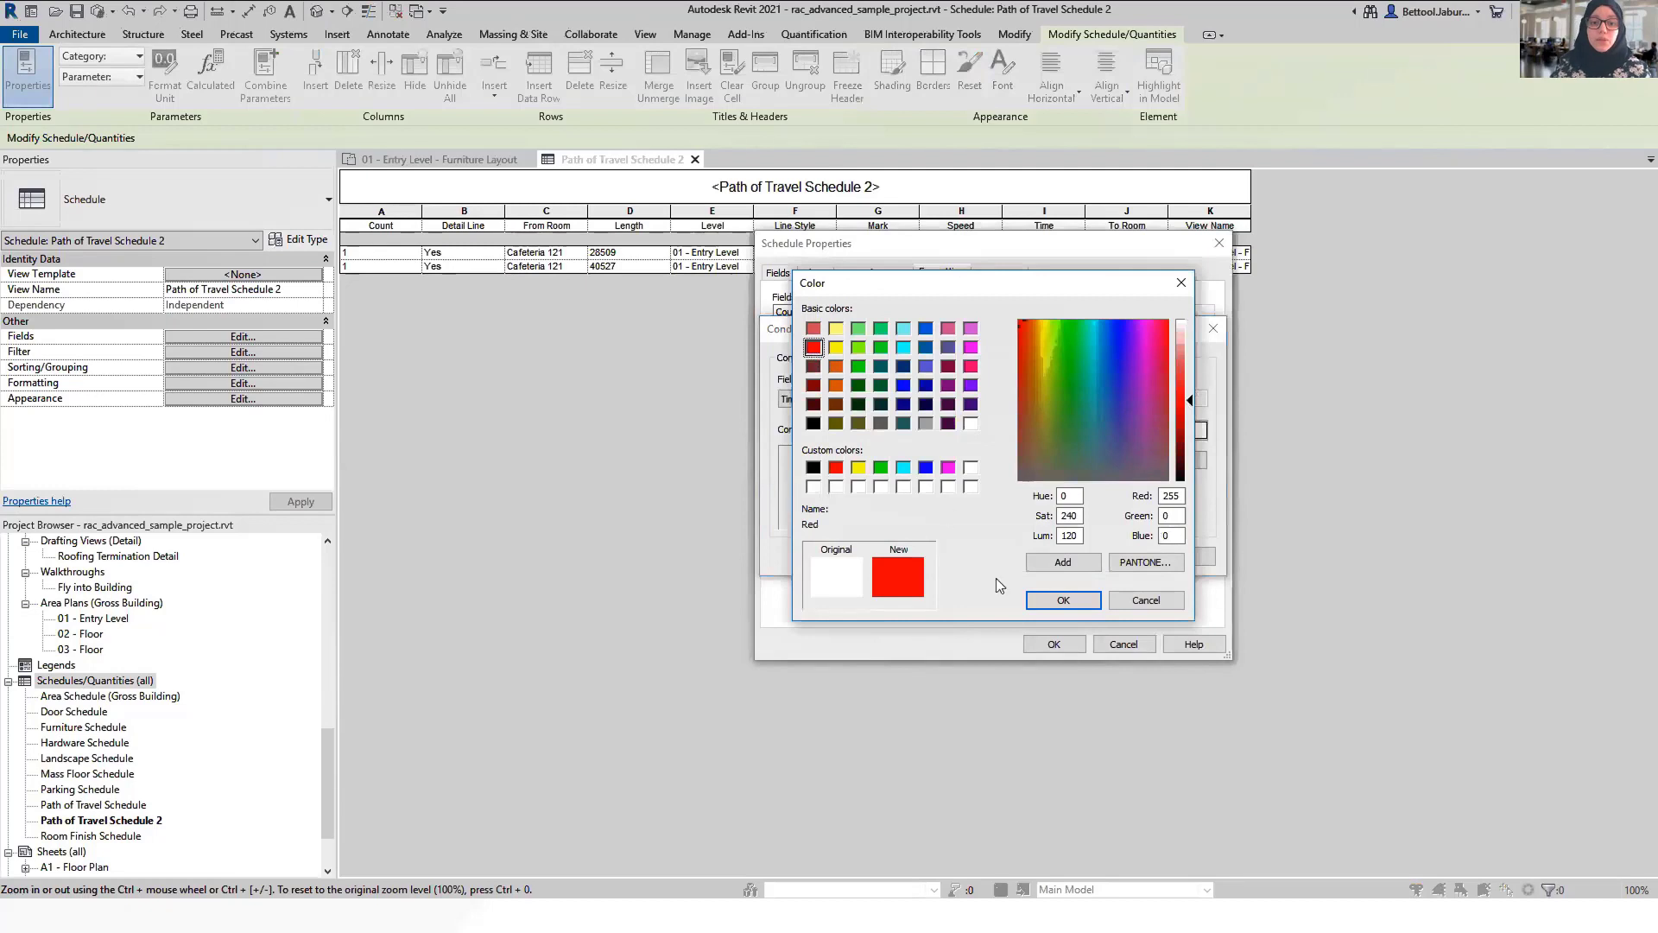
pyautogui.click(1055, 602)
pyautogui.click(1085, 560)
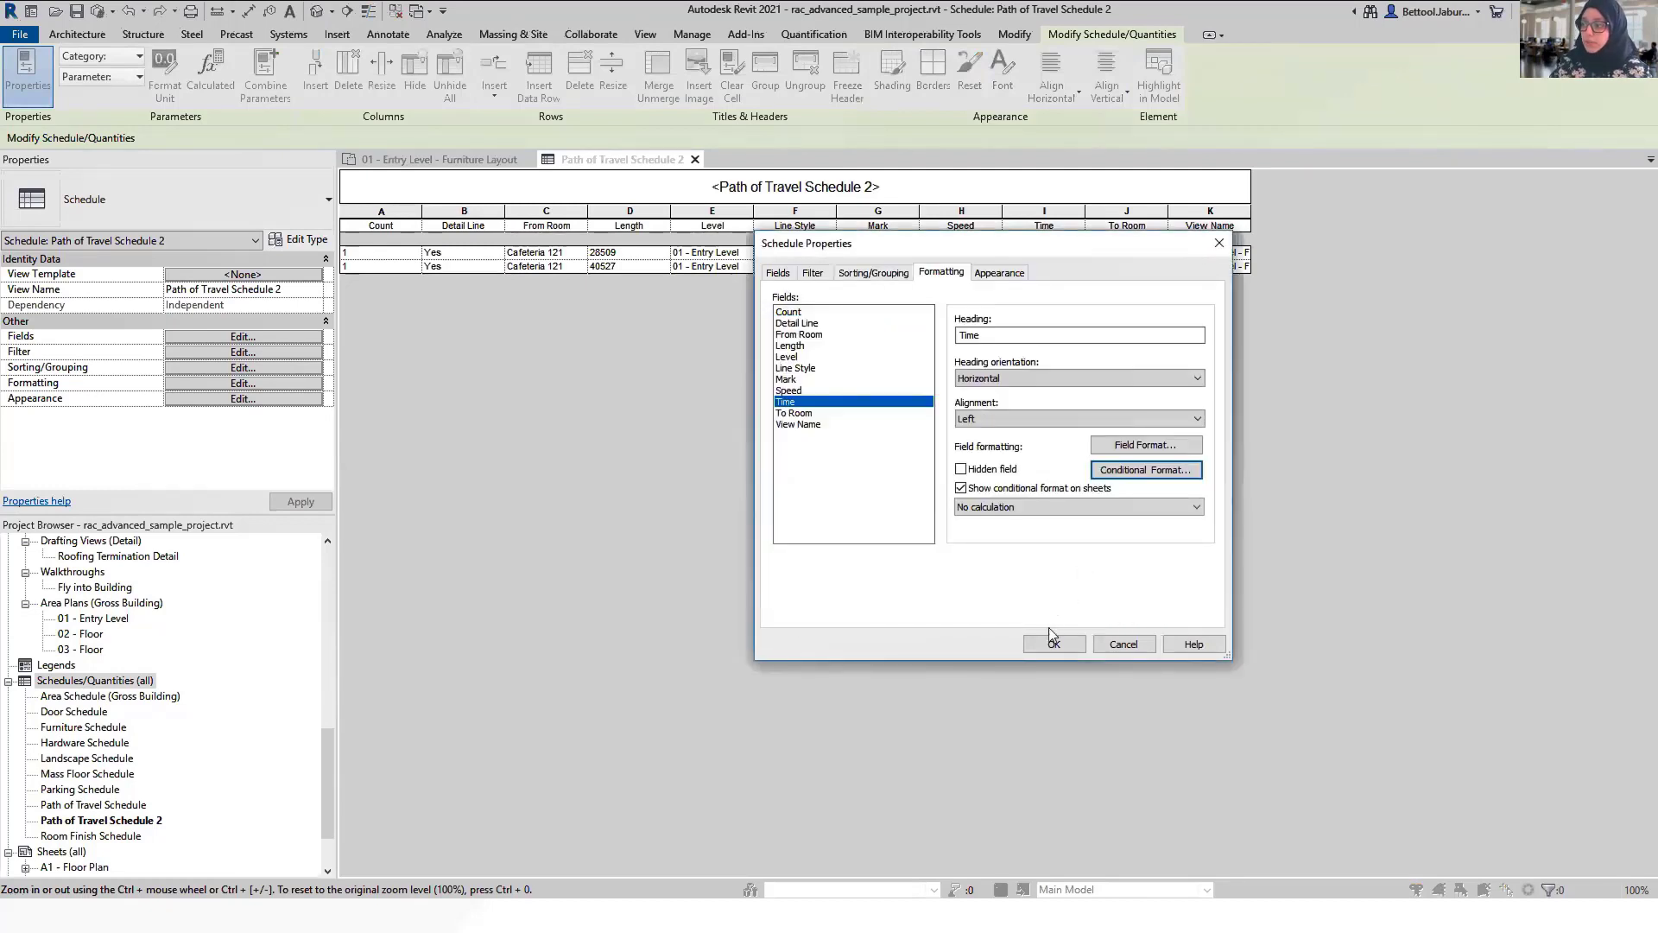
pyautogui.click(1055, 645)
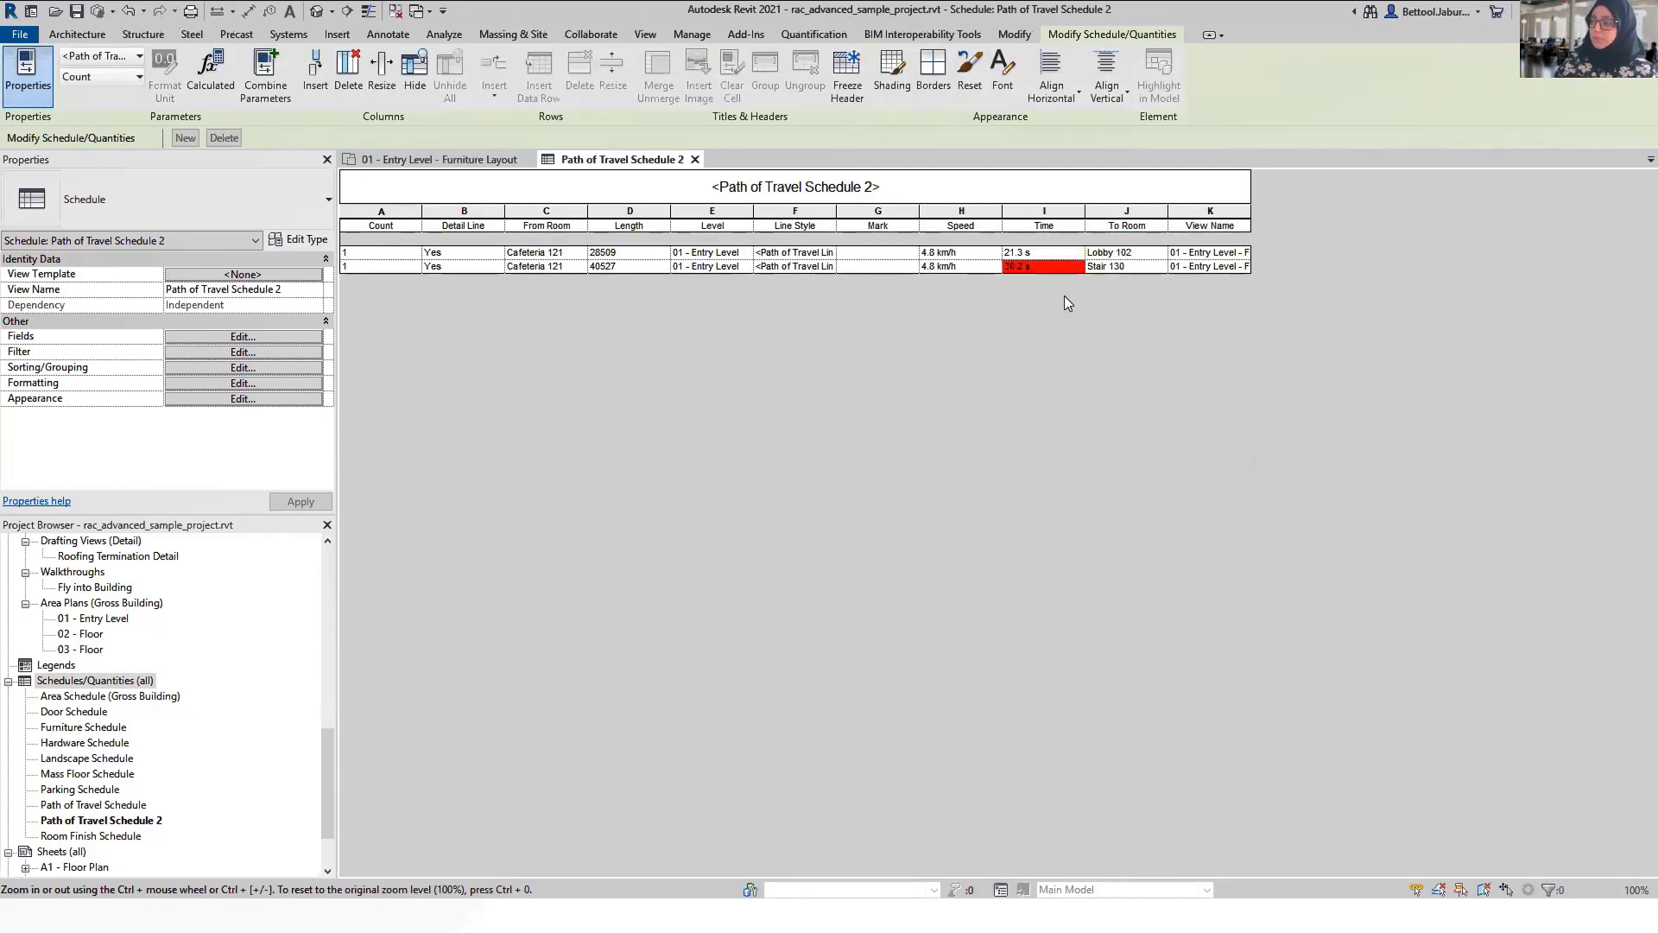
# Highlight the schedule's Cafeteria 121 to Stair 130 path in the model and examine it in the furniture layout plan.
pyautogui.click(1015, 253)
pyautogui.click(1052, 267)
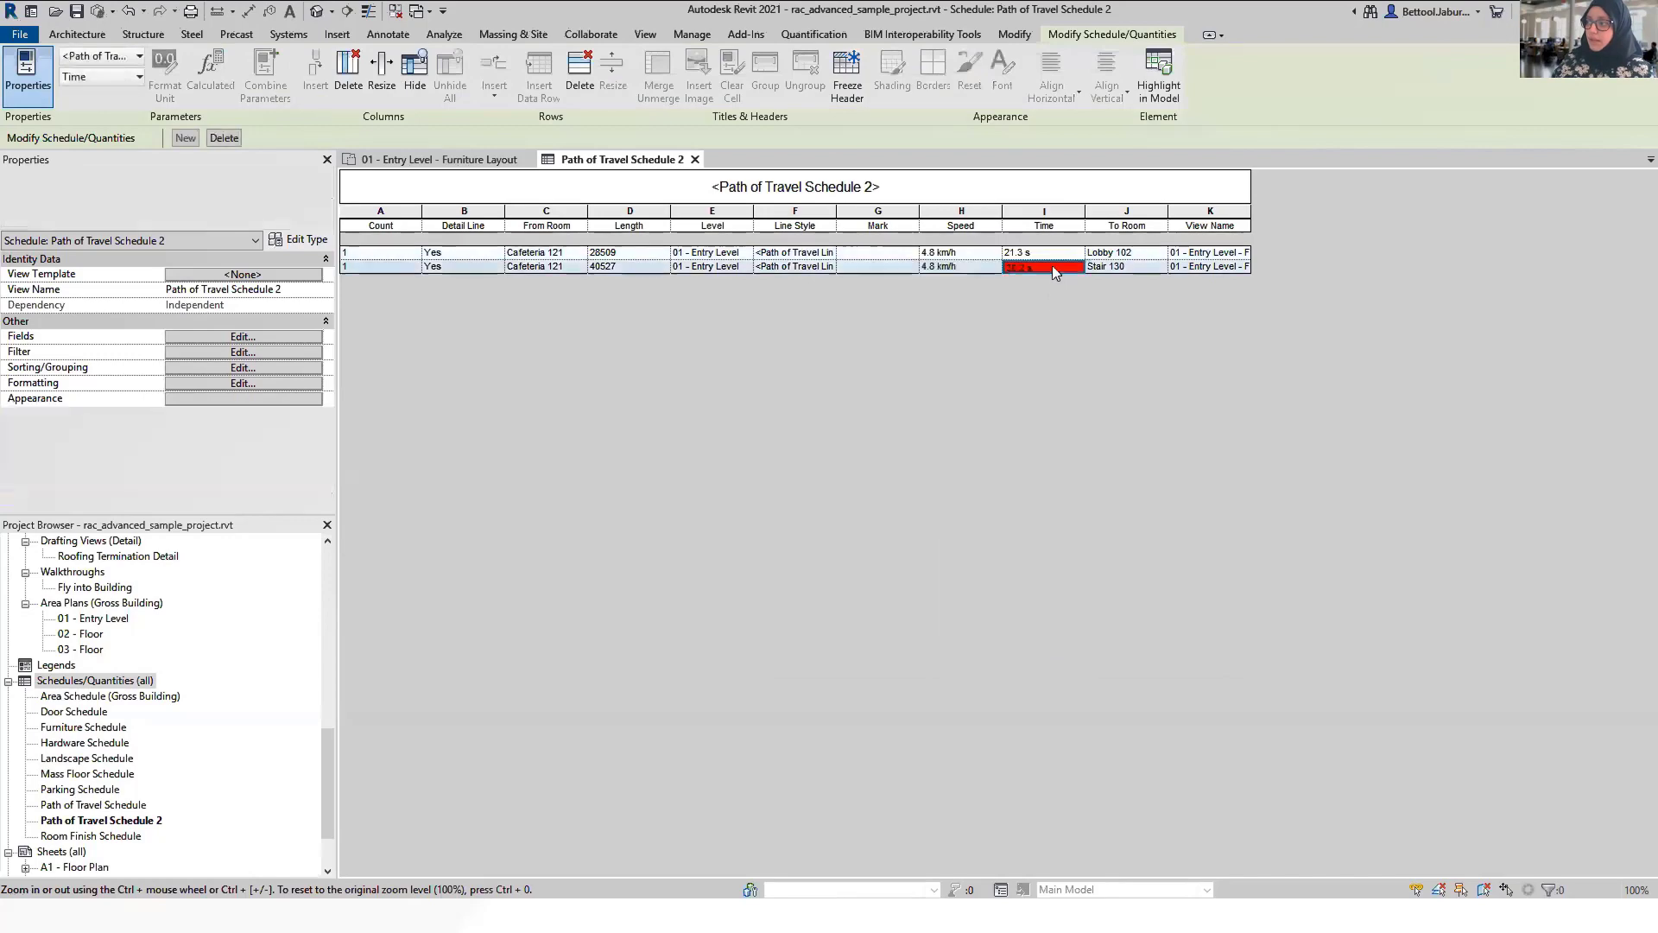
pyautogui.click(1152, 69)
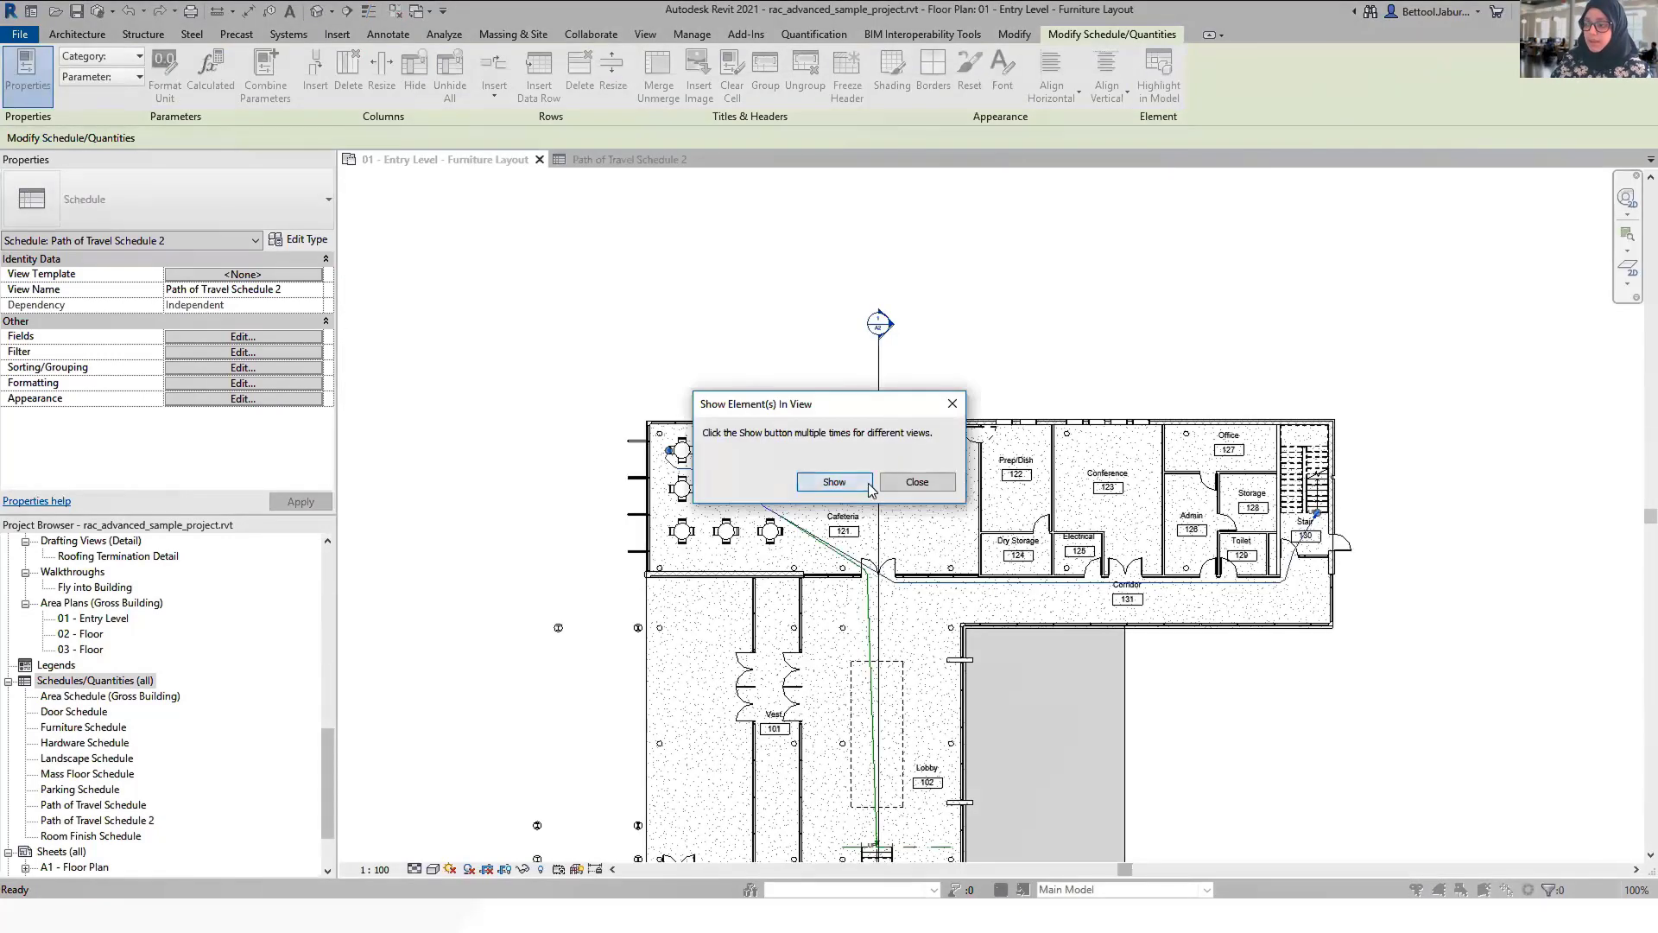
pyautogui.click(933, 483)
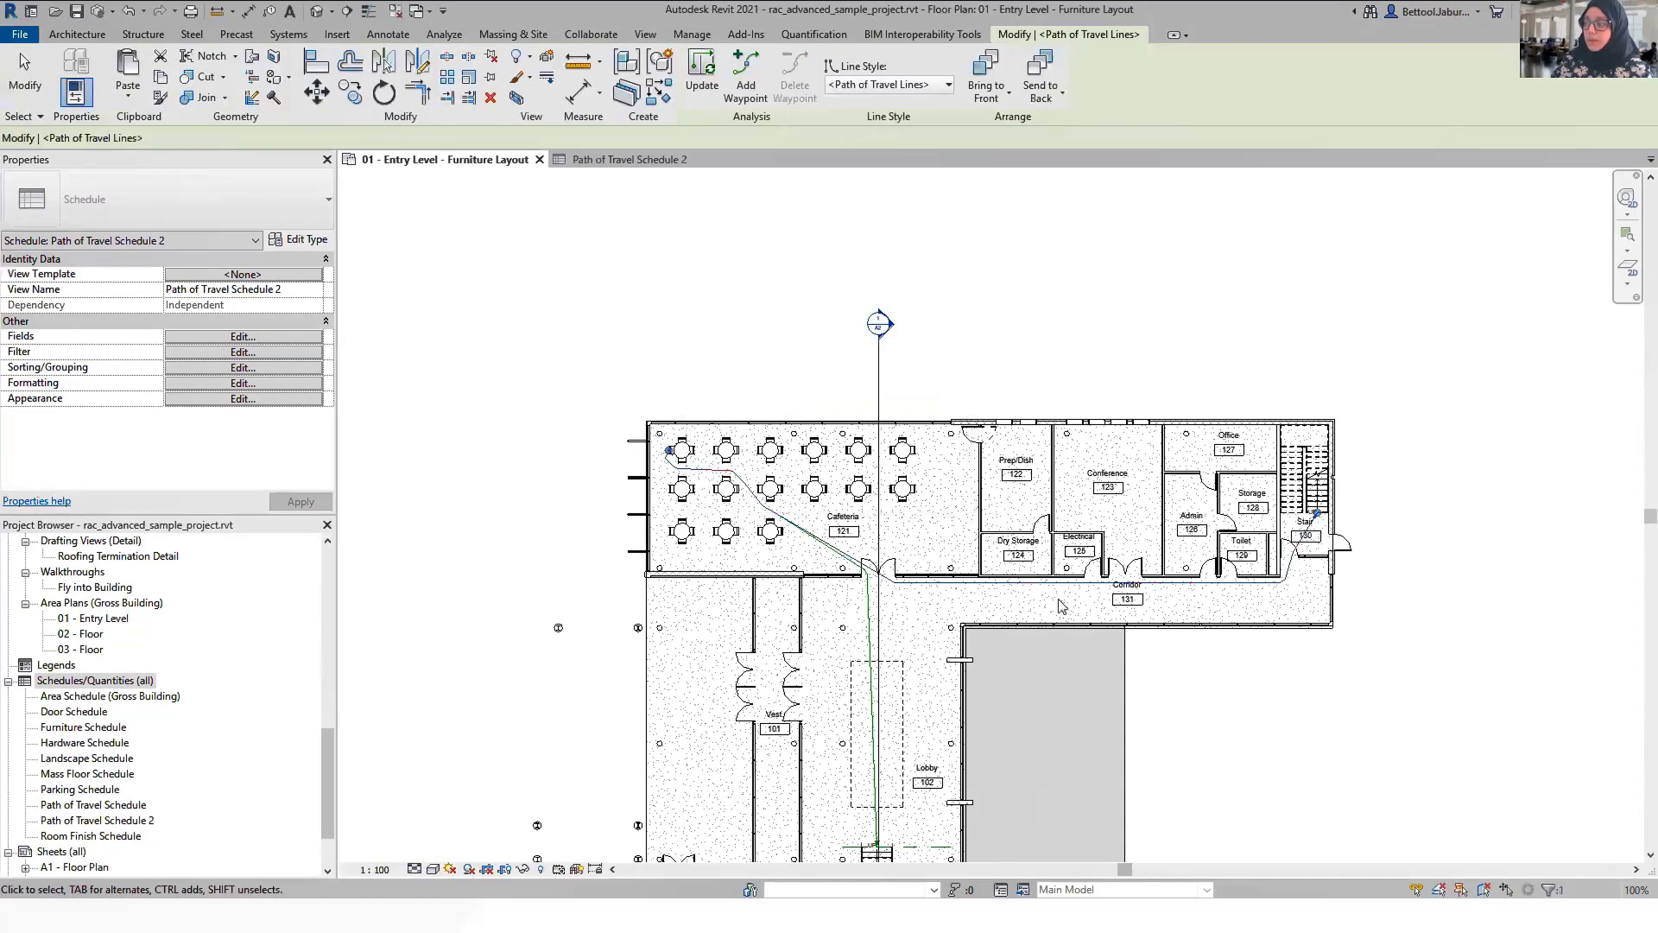
pyautogui.scroll(3, 1055, 602)
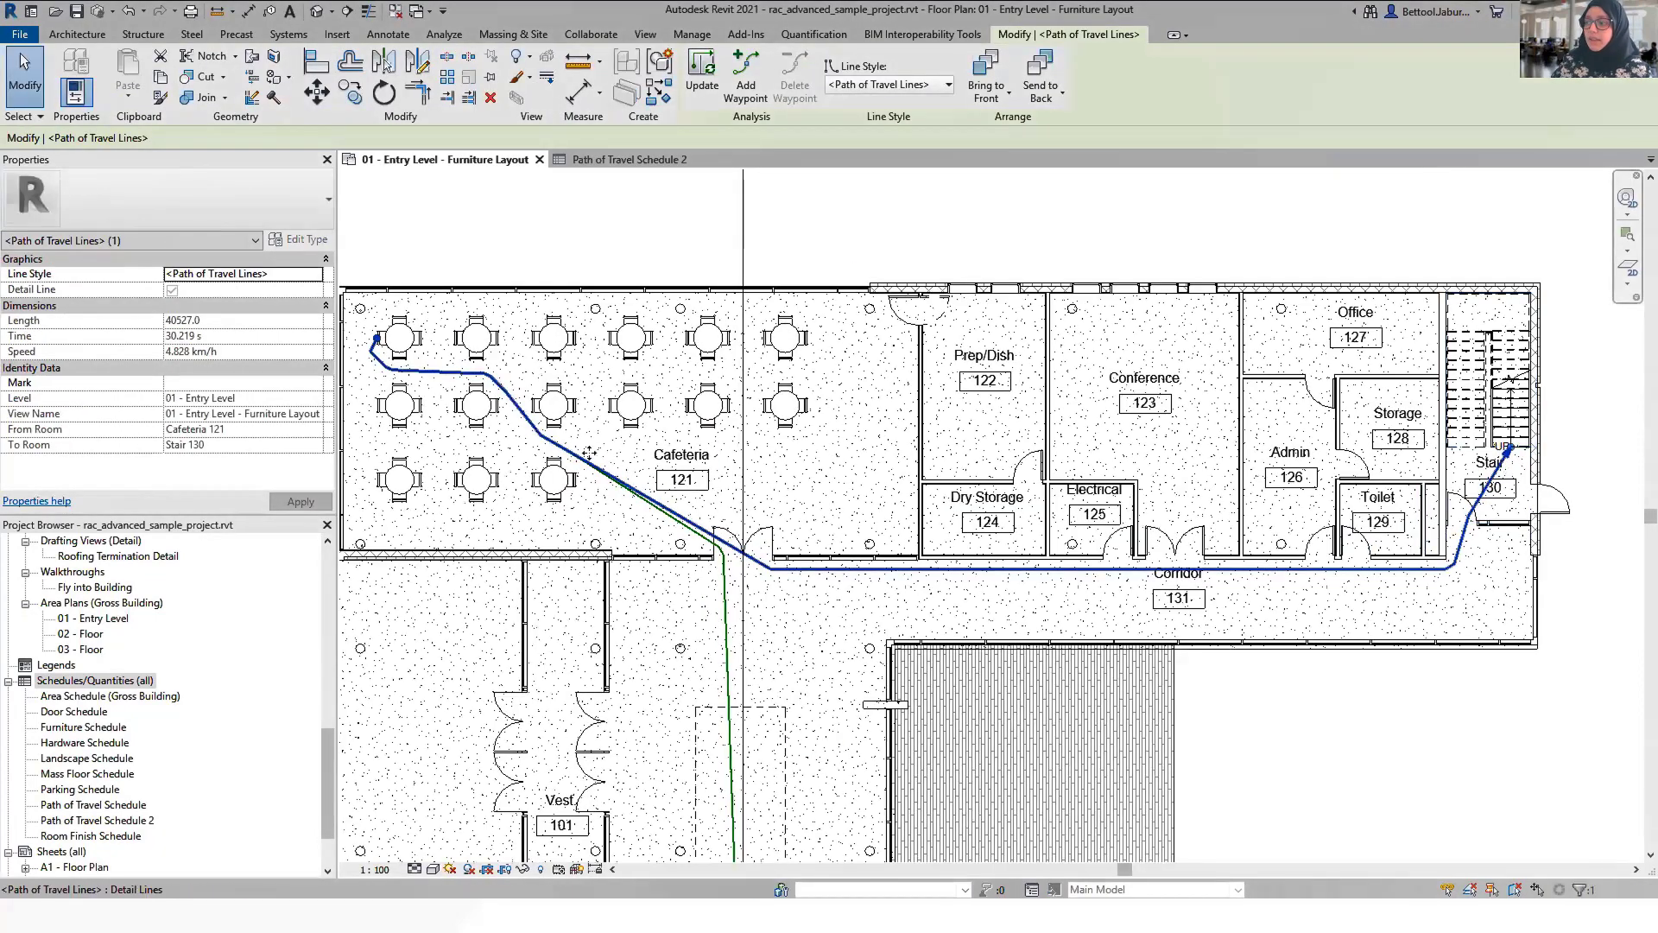
pyautogui.press('Escape')
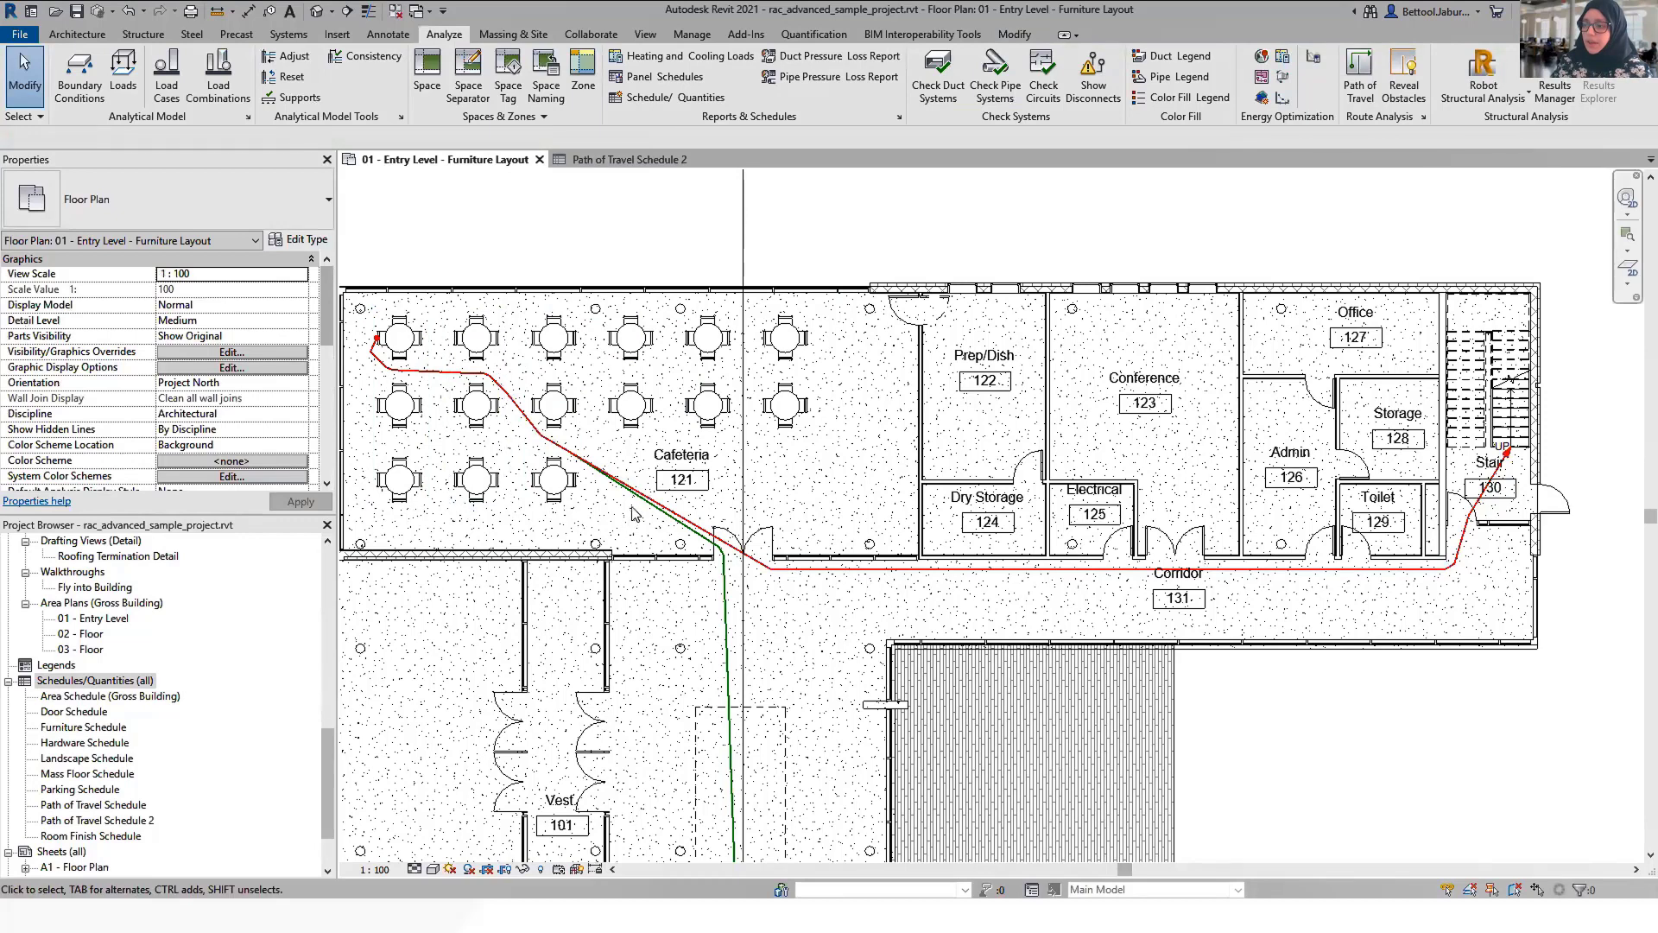
# Copy the fourth dining table in the cafeteria's middle row straight down onto the travel paths as an obstacle.
pyautogui.click(644, 419)
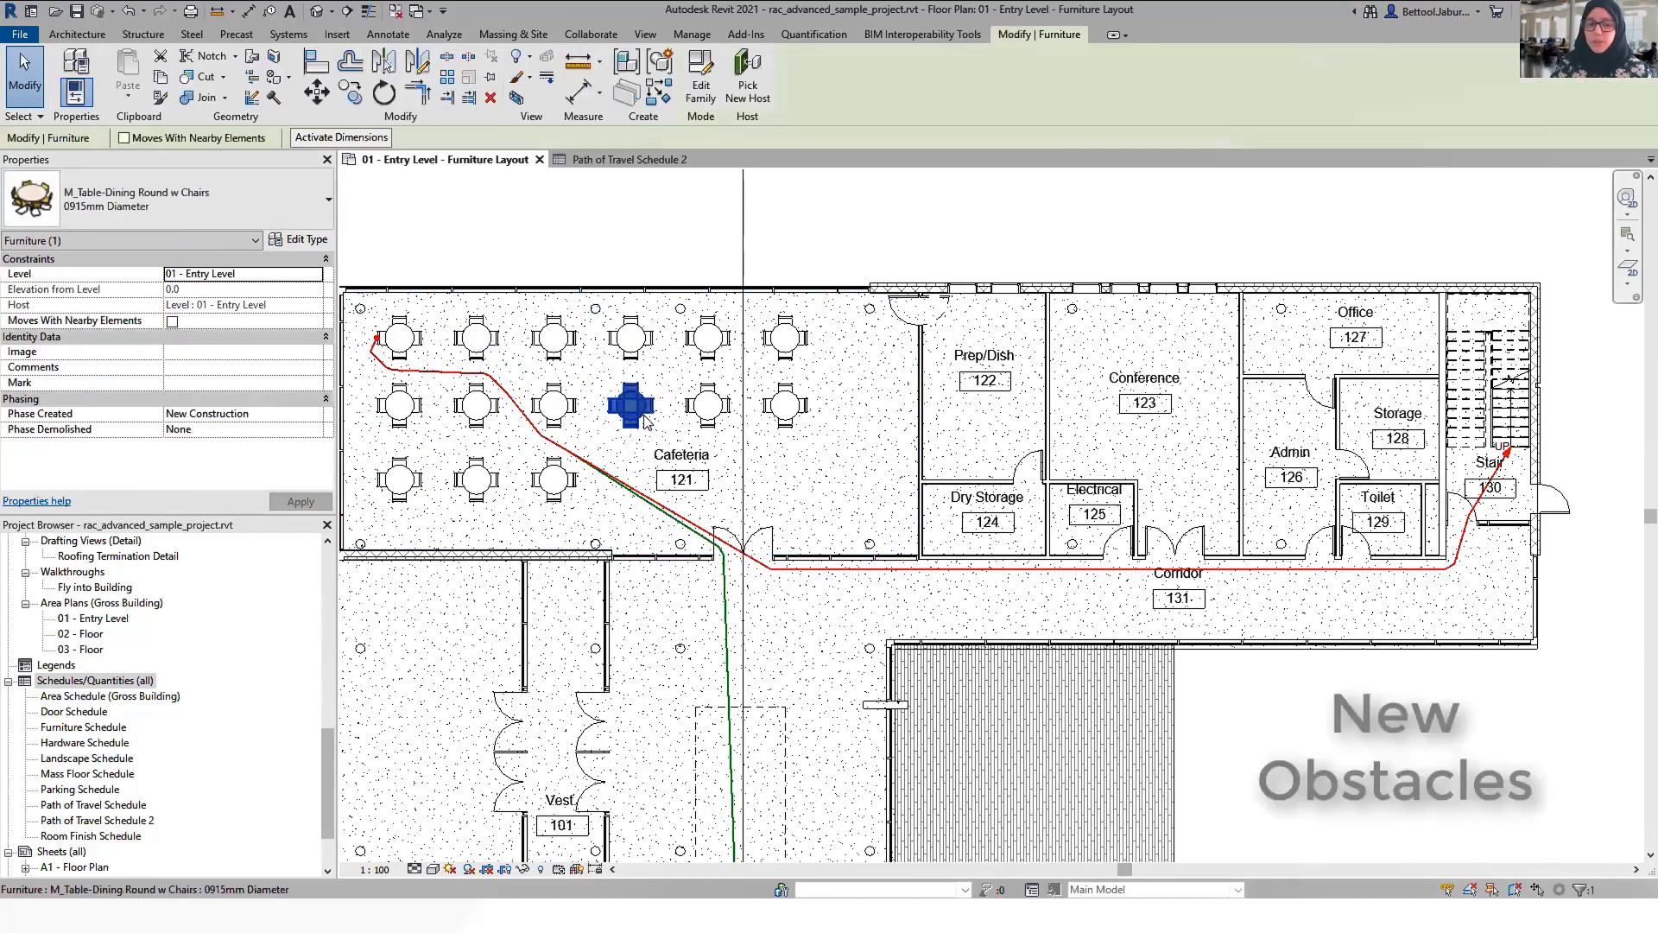
pyautogui.press('c')
pyautogui.press('o')
pyautogui.click(645, 412)
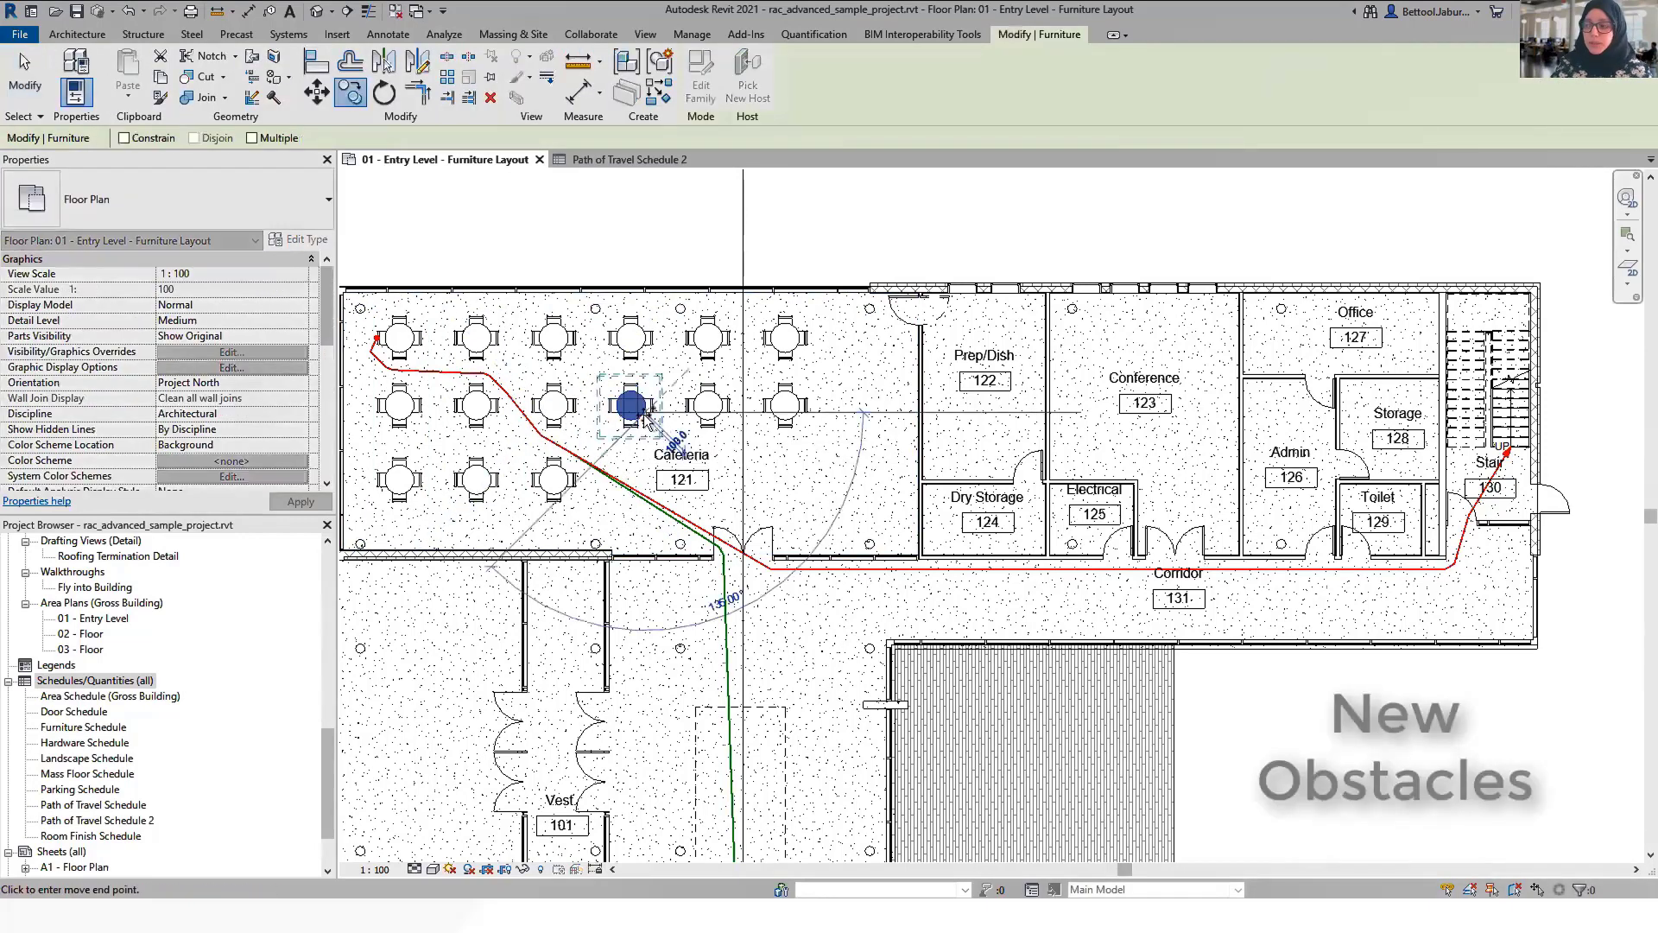
pyautogui.click(645, 500)
pyautogui.press('Escape')
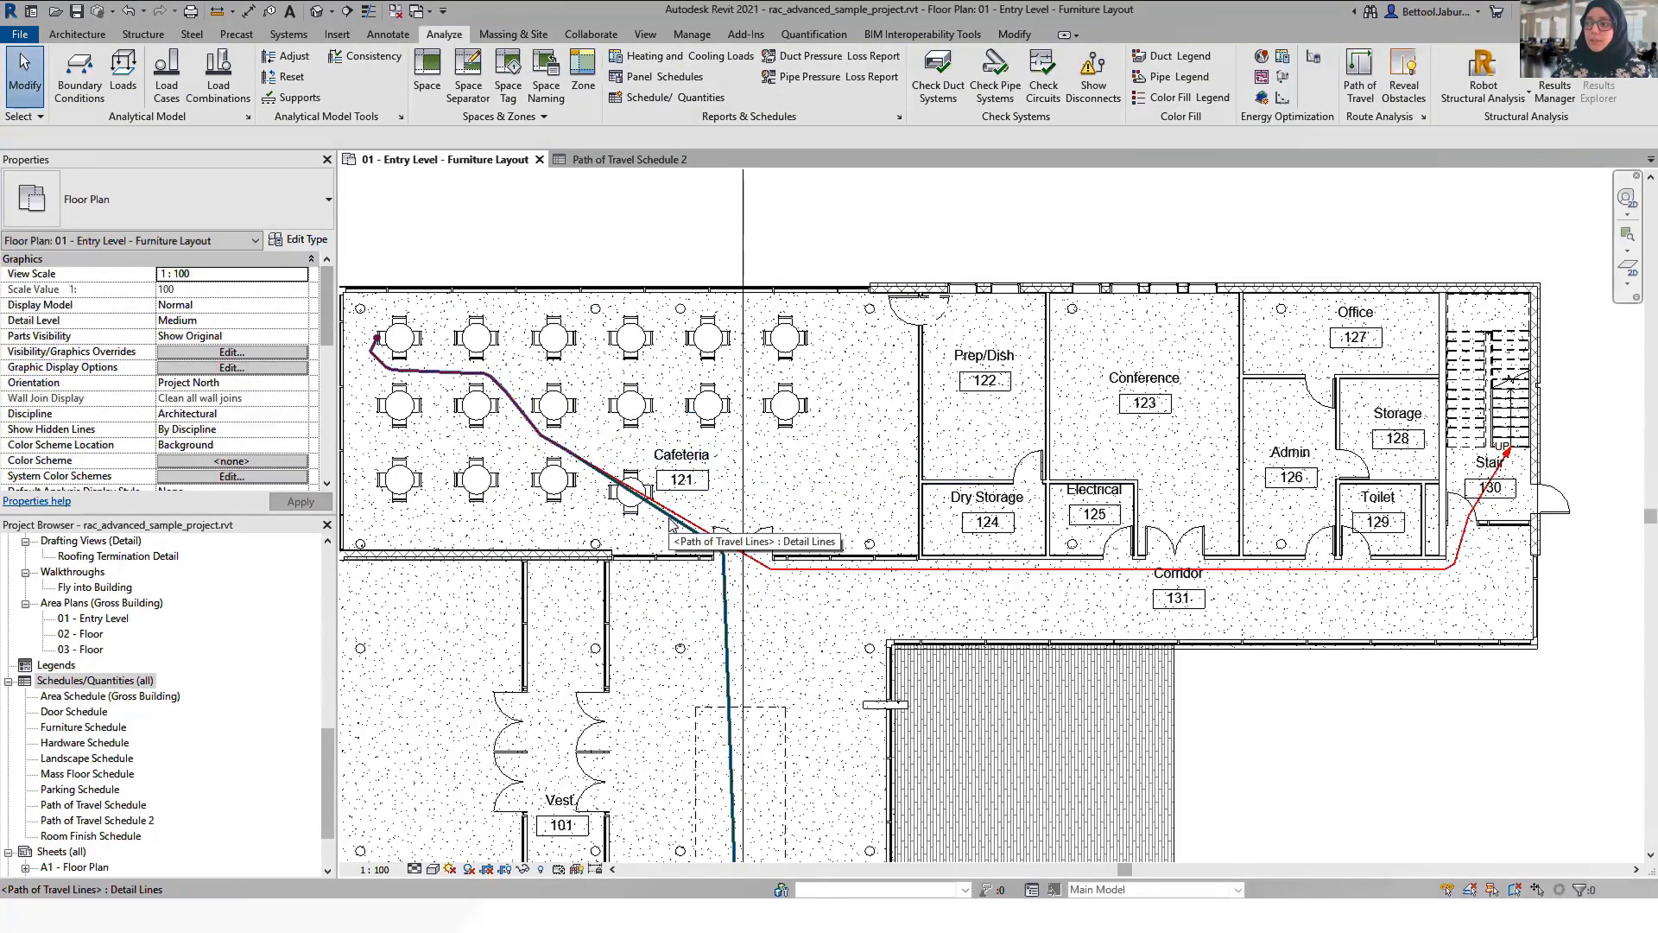
# Update both travel paths, Cafeteria 121 to Lobby 102 and Cafeteria 121 to Stair 130, so they route around the copied dining table.
pyautogui.click(672, 527)
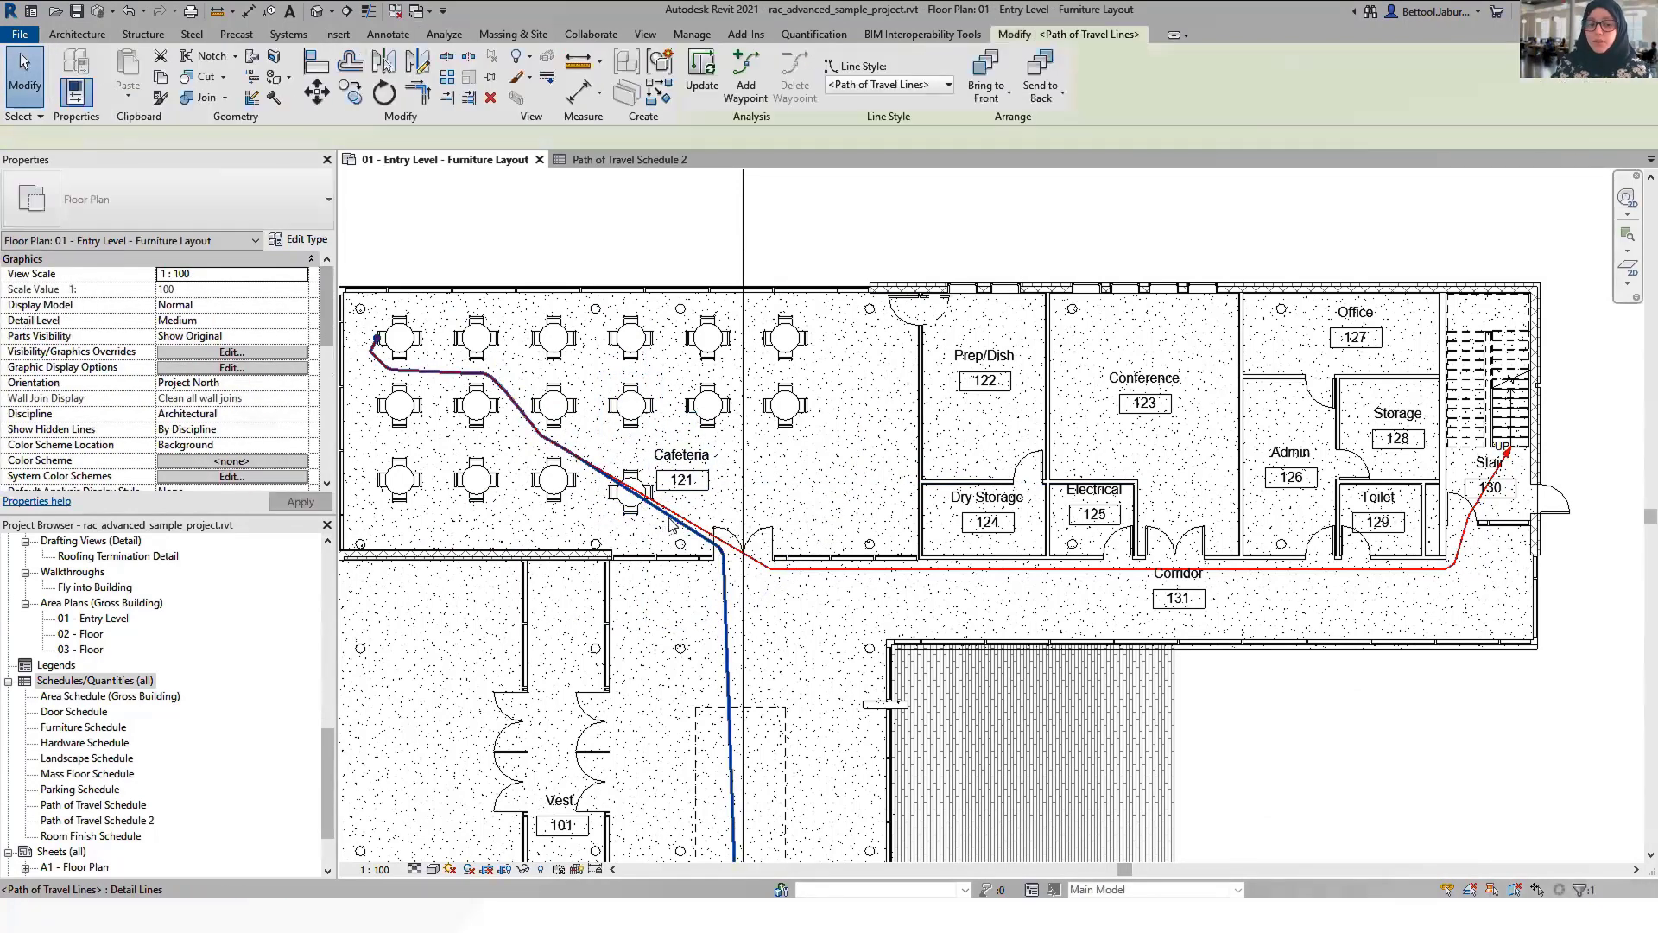
pyautogui.click(698, 71)
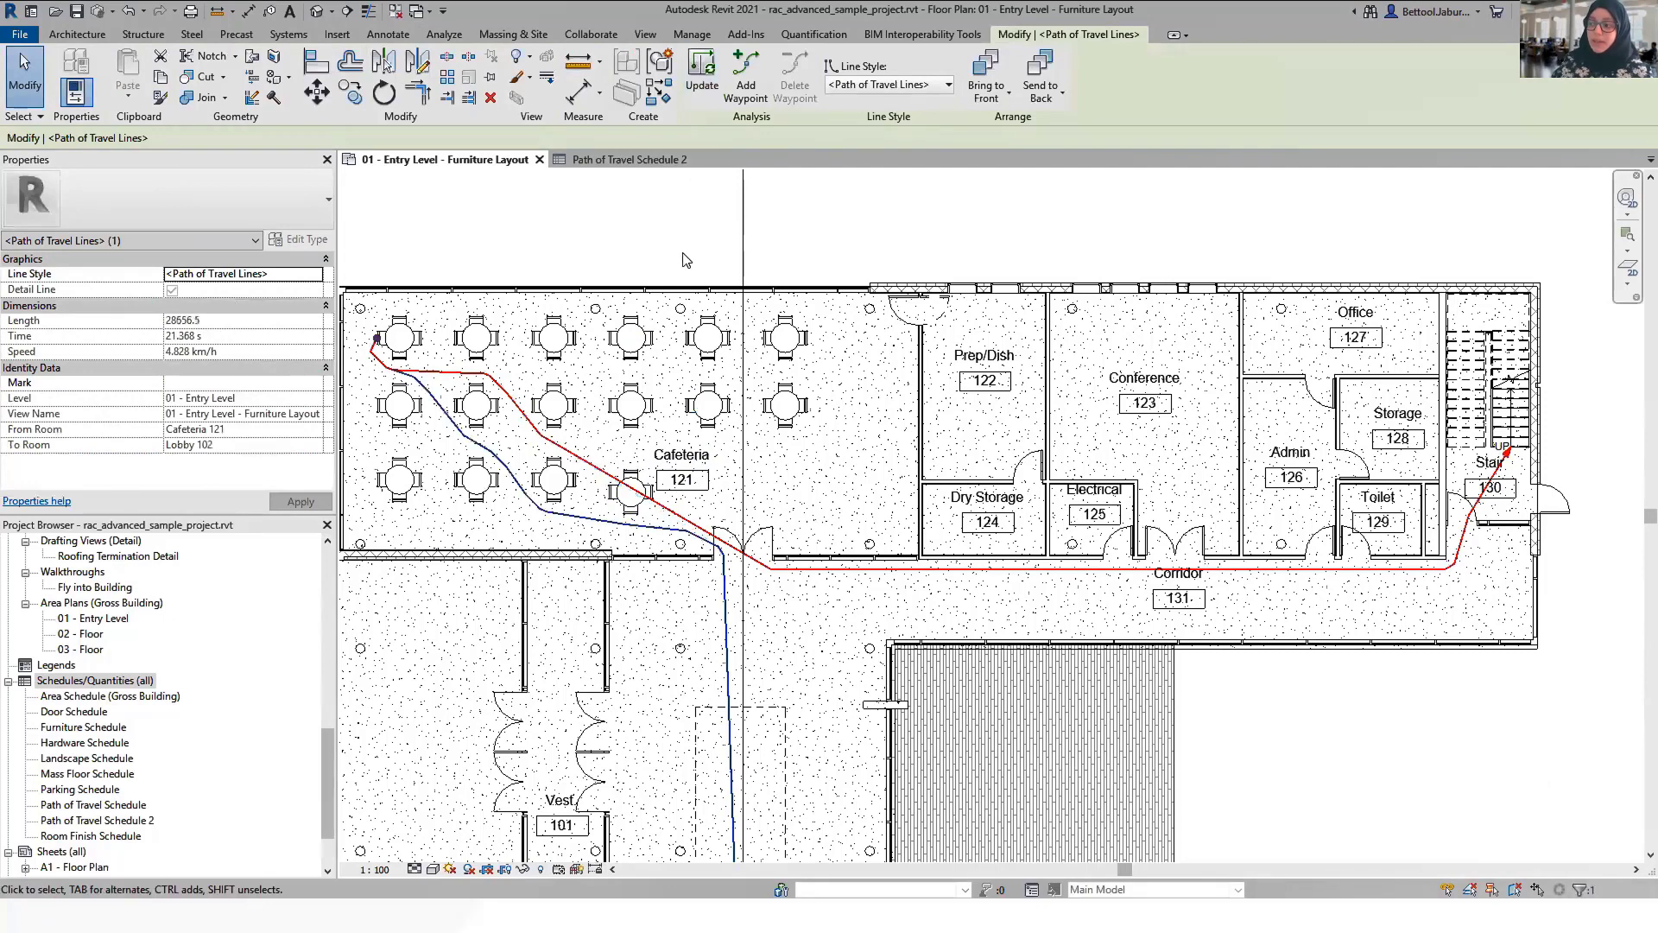
pyautogui.click(671, 505)
pyautogui.click(701, 71)
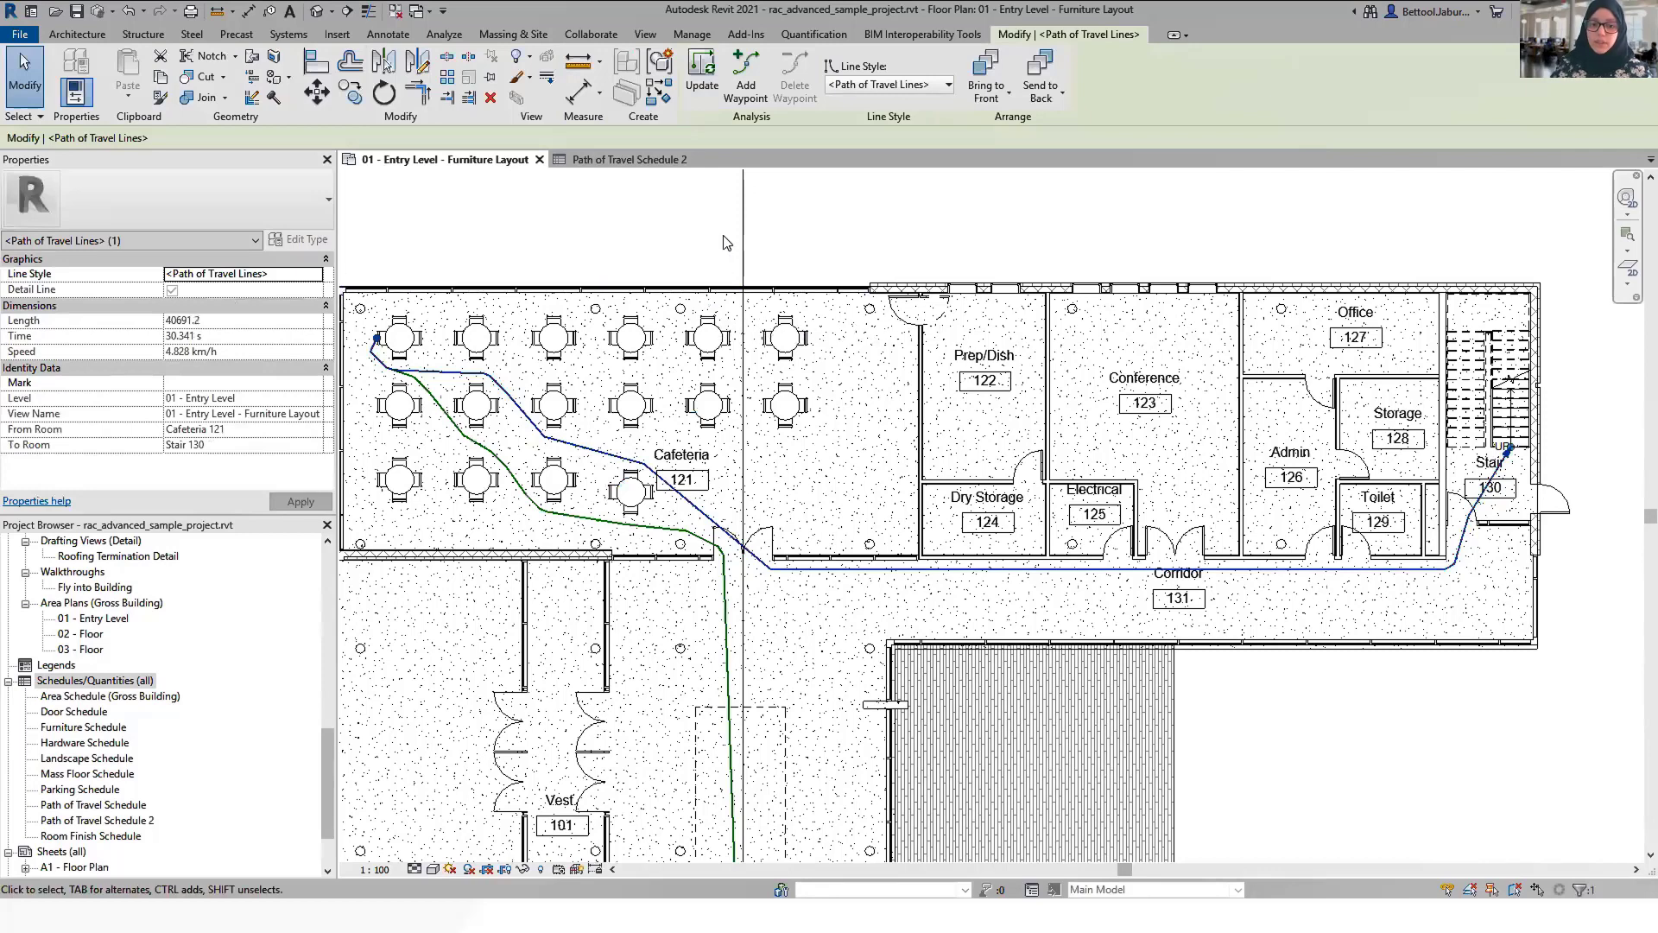
# Add a waypoint to the Cafeteria-to-Stair path and move it up between the cafeteria's top and middle table rows.
pyautogui.click(746, 74)
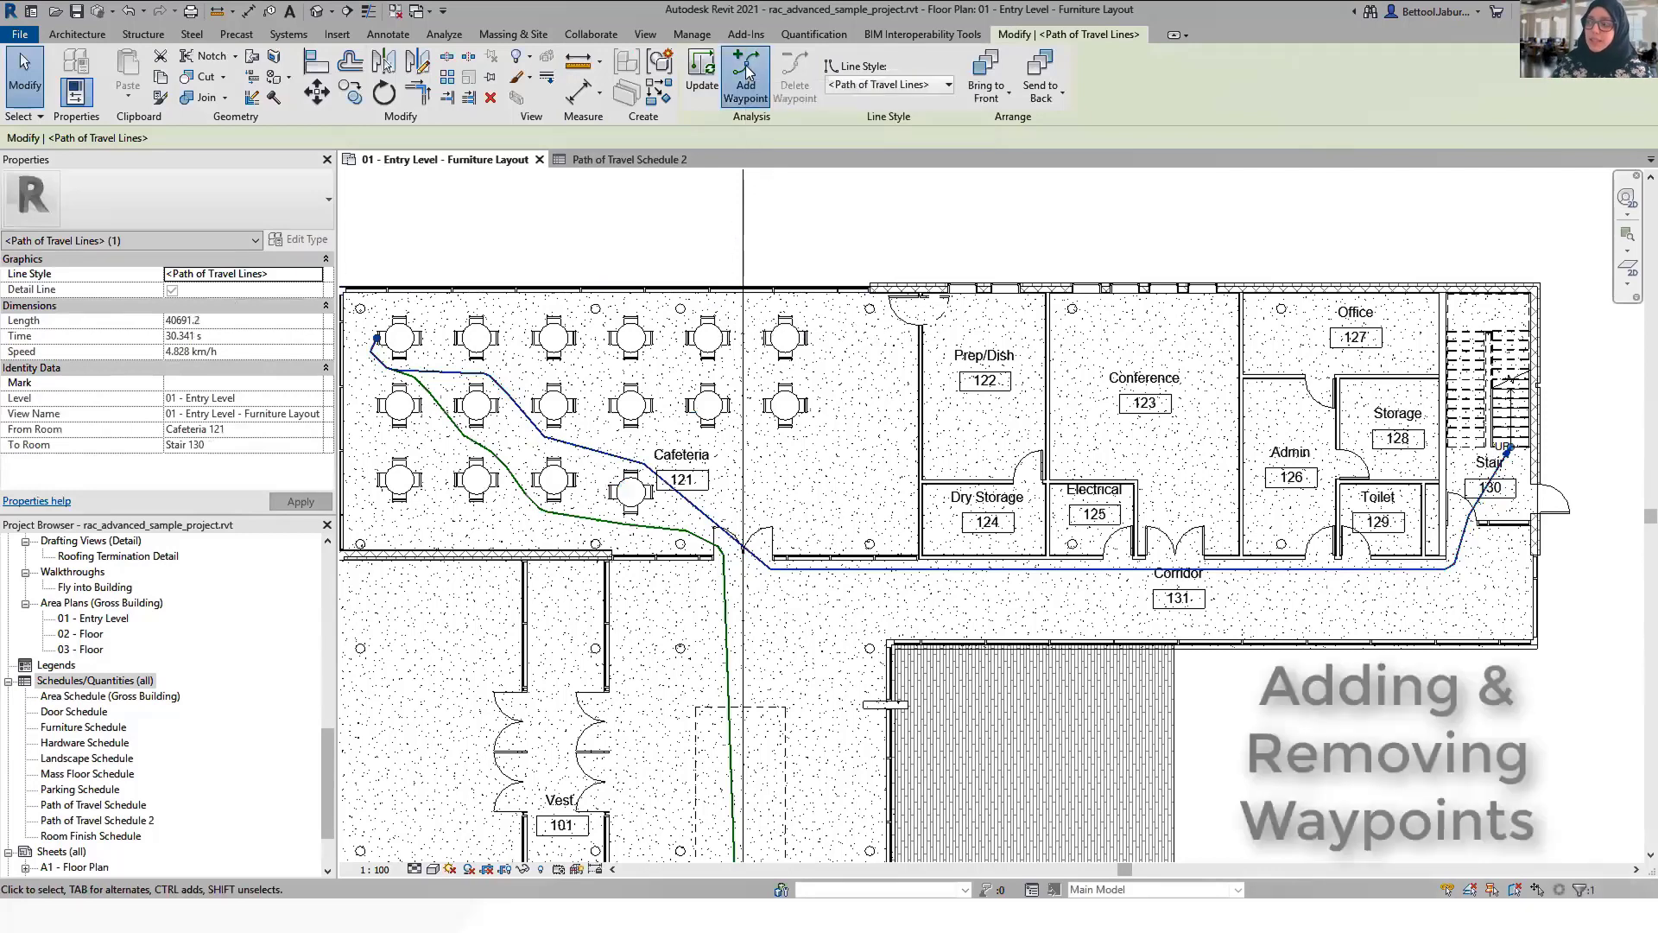
pyautogui.click(612, 456)
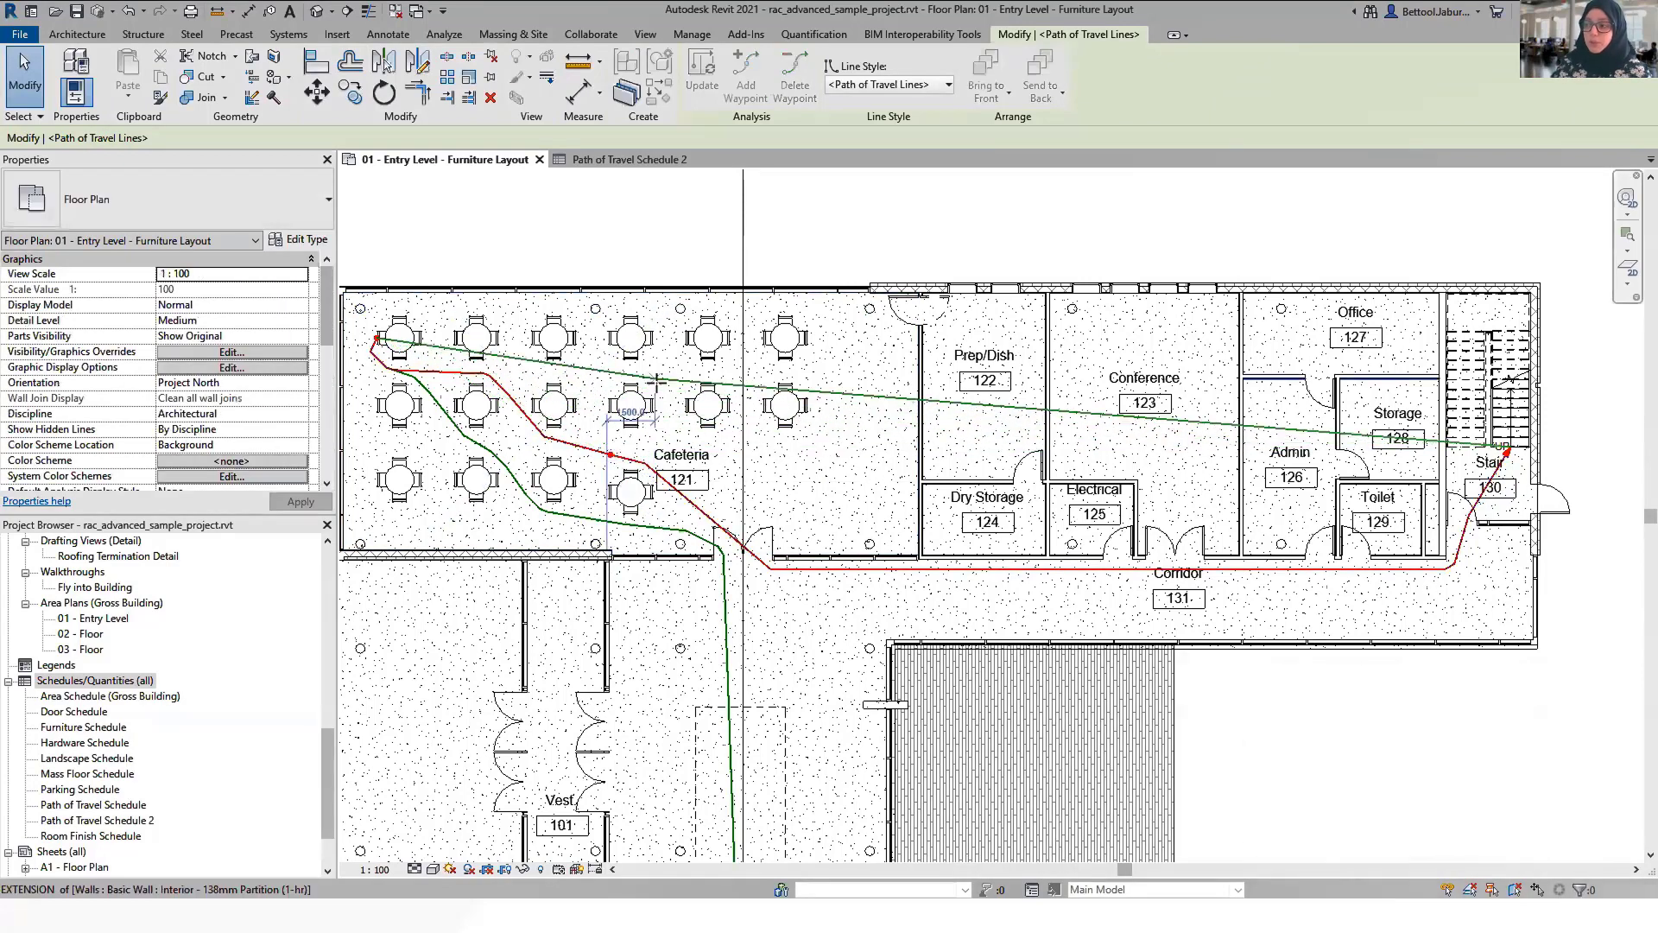
pyautogui.click(666, 373)
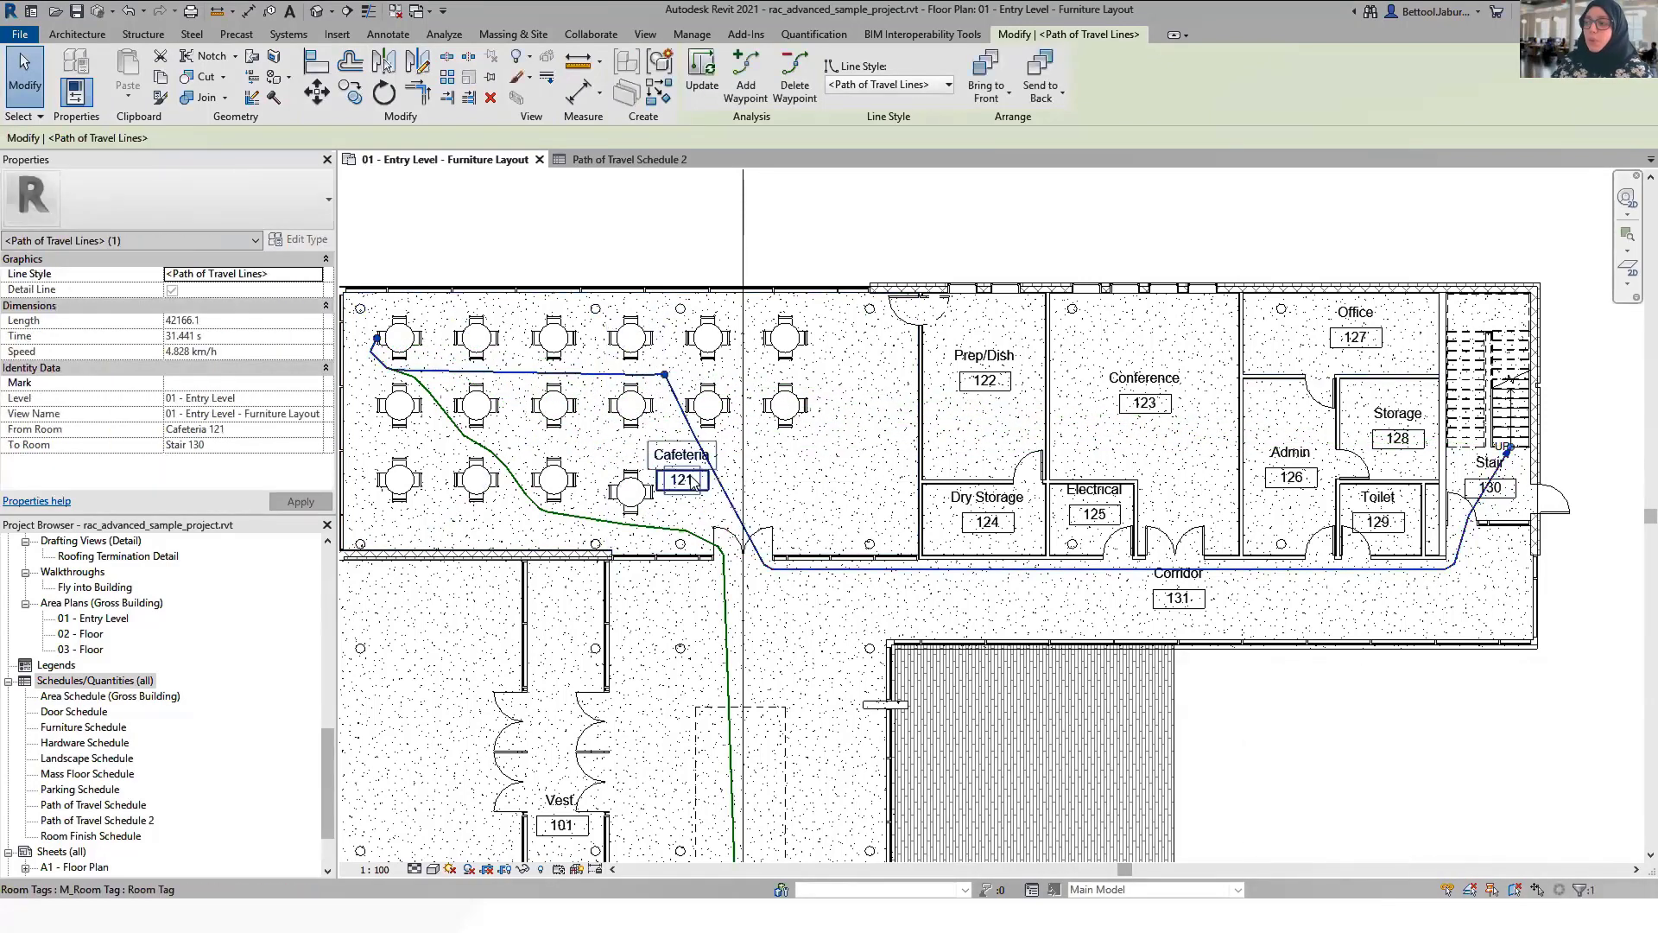
# Add two waypoints to the Cafeteria-to-Lobby path, one between the middle and bottom table rows and one below the bottom row.
pyautogui.click(514, 475)
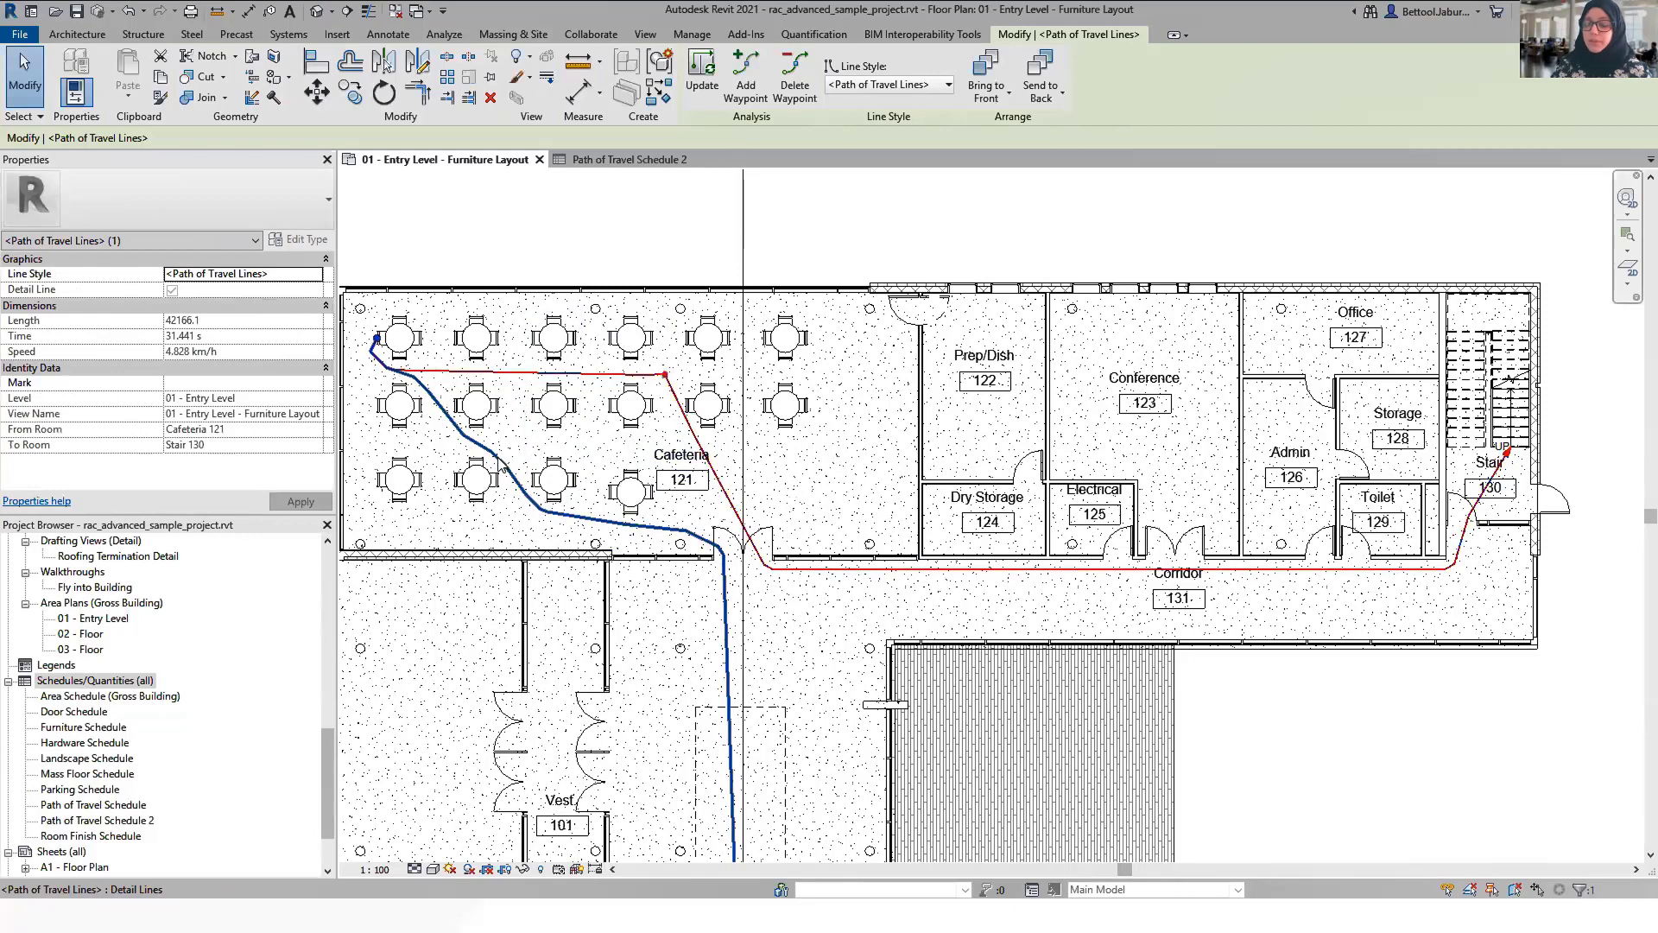
pyautogui.press('Escape')
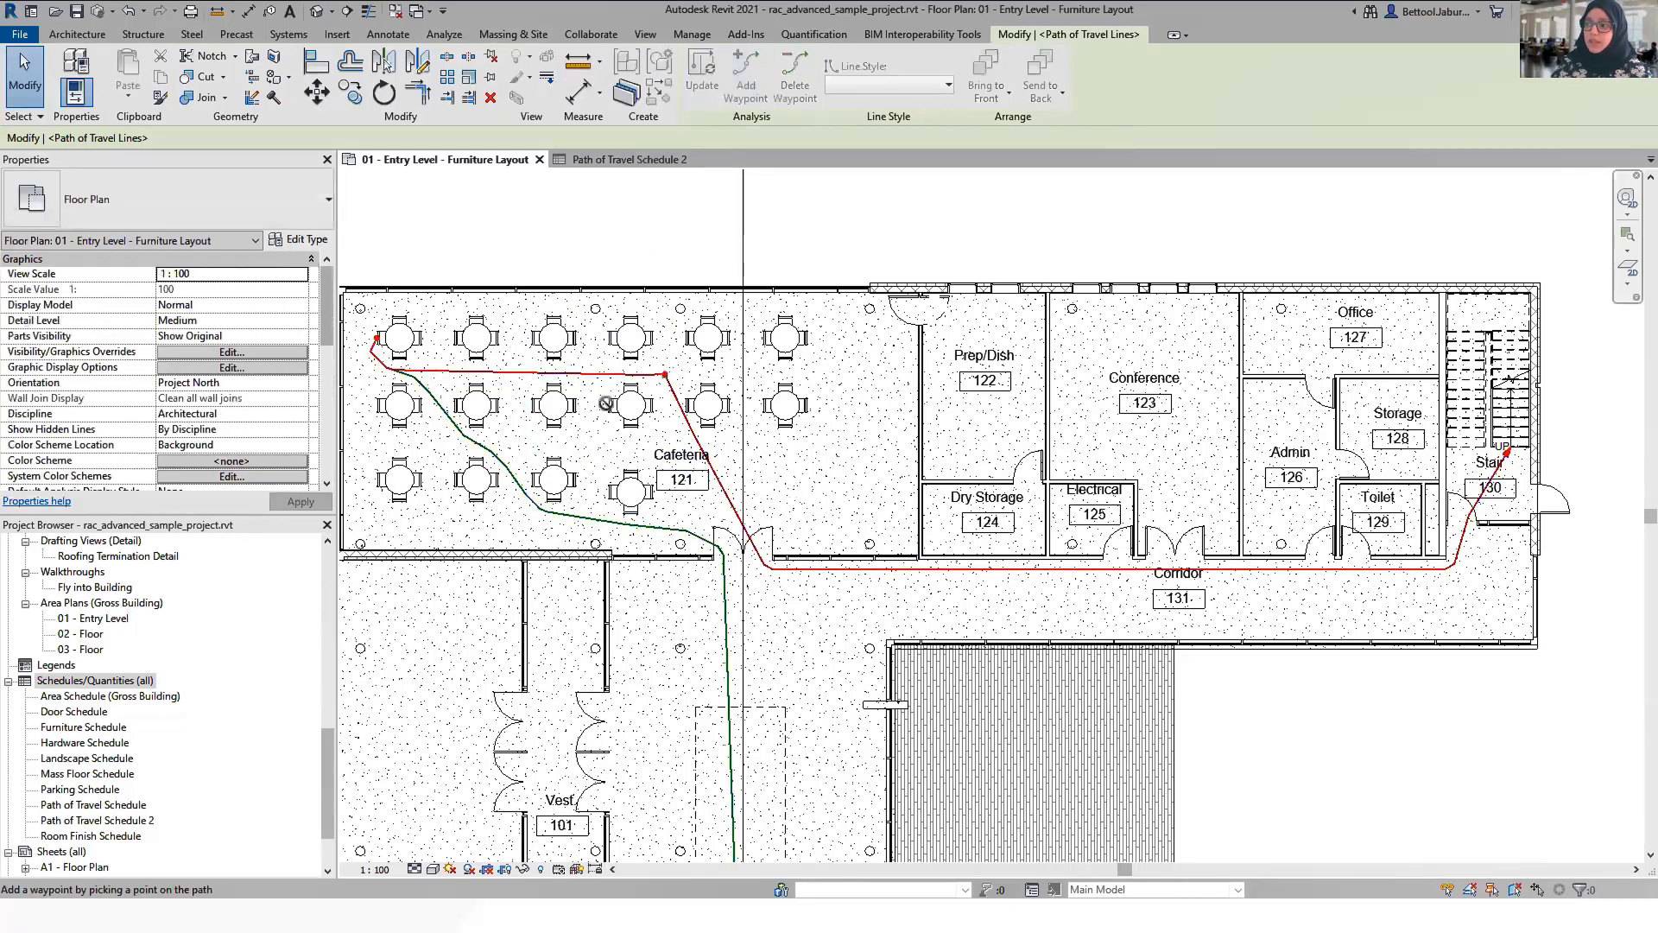
pyautogui.click(490, 518)
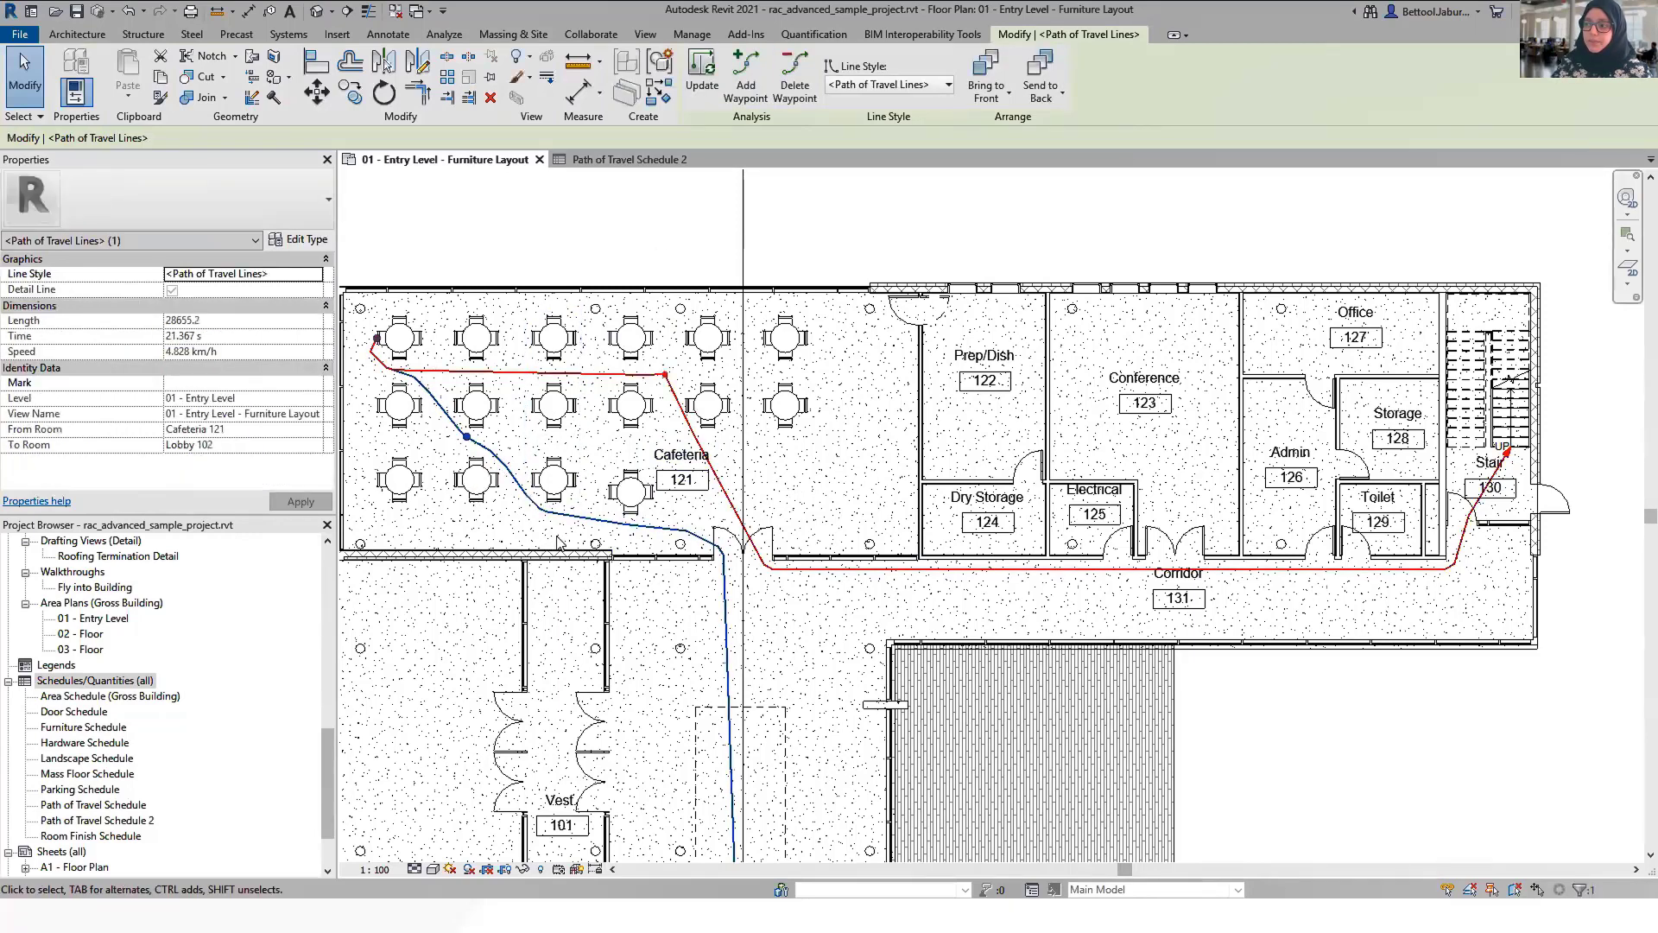
pyautogui.click(745, 78)
pyautogui.press('Escape')
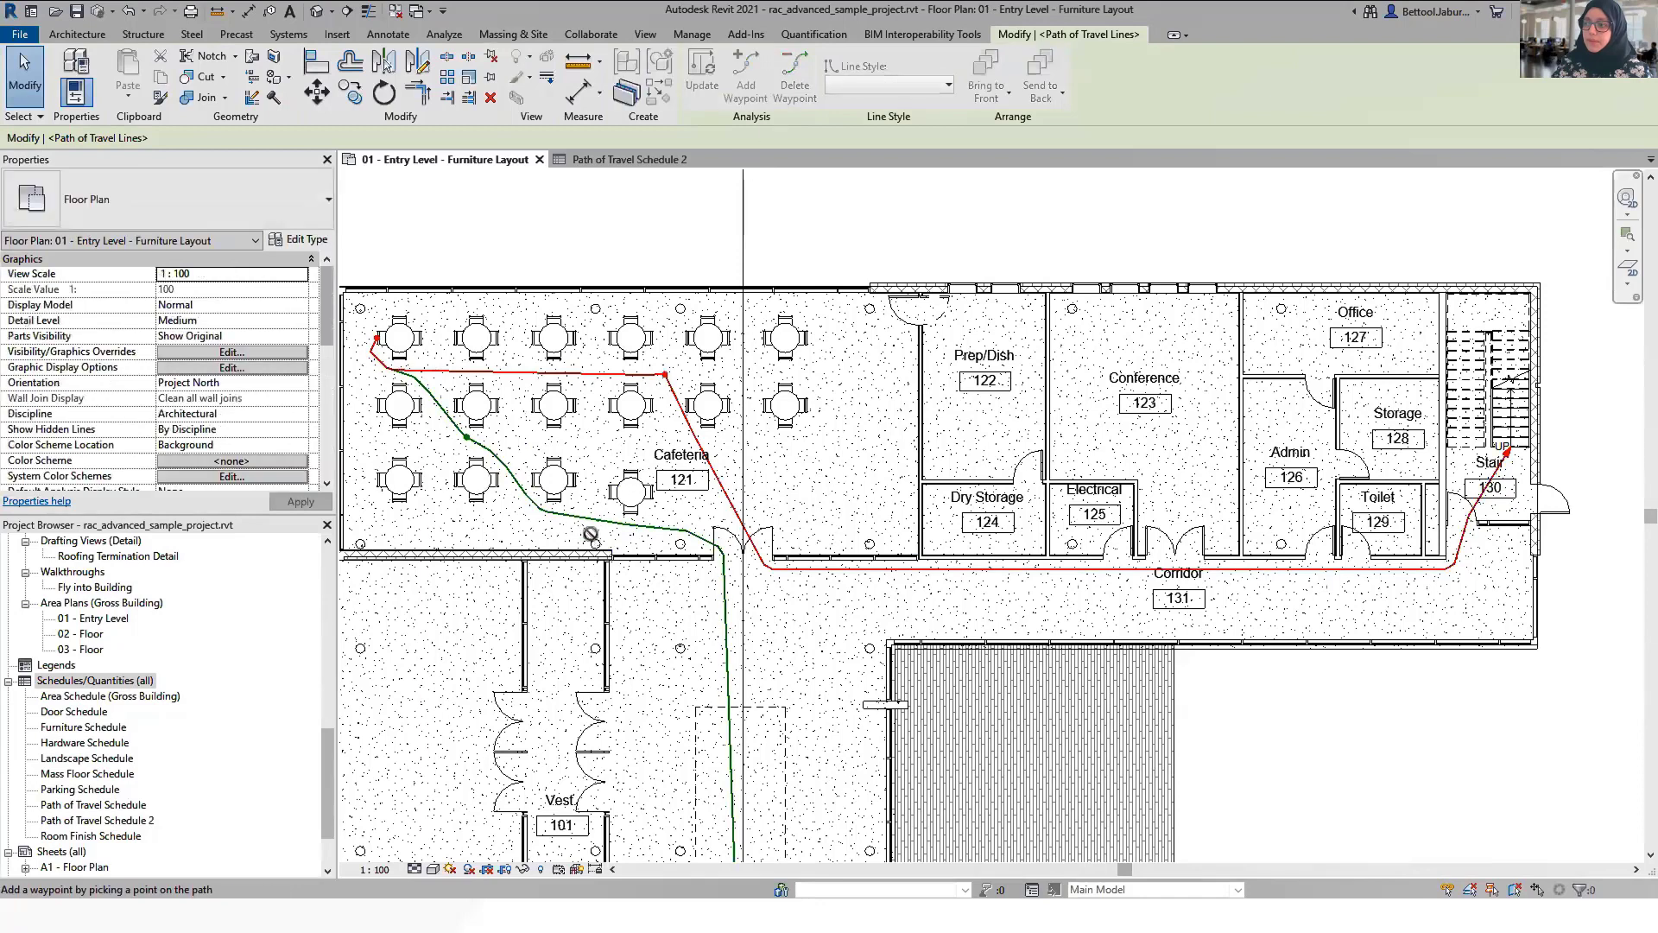
# Move the Lobby path's first waypoint to the cafeteria's lower-left corner and shift the second slightly left below the bottom table row.
pyautogui.click(472, 441)
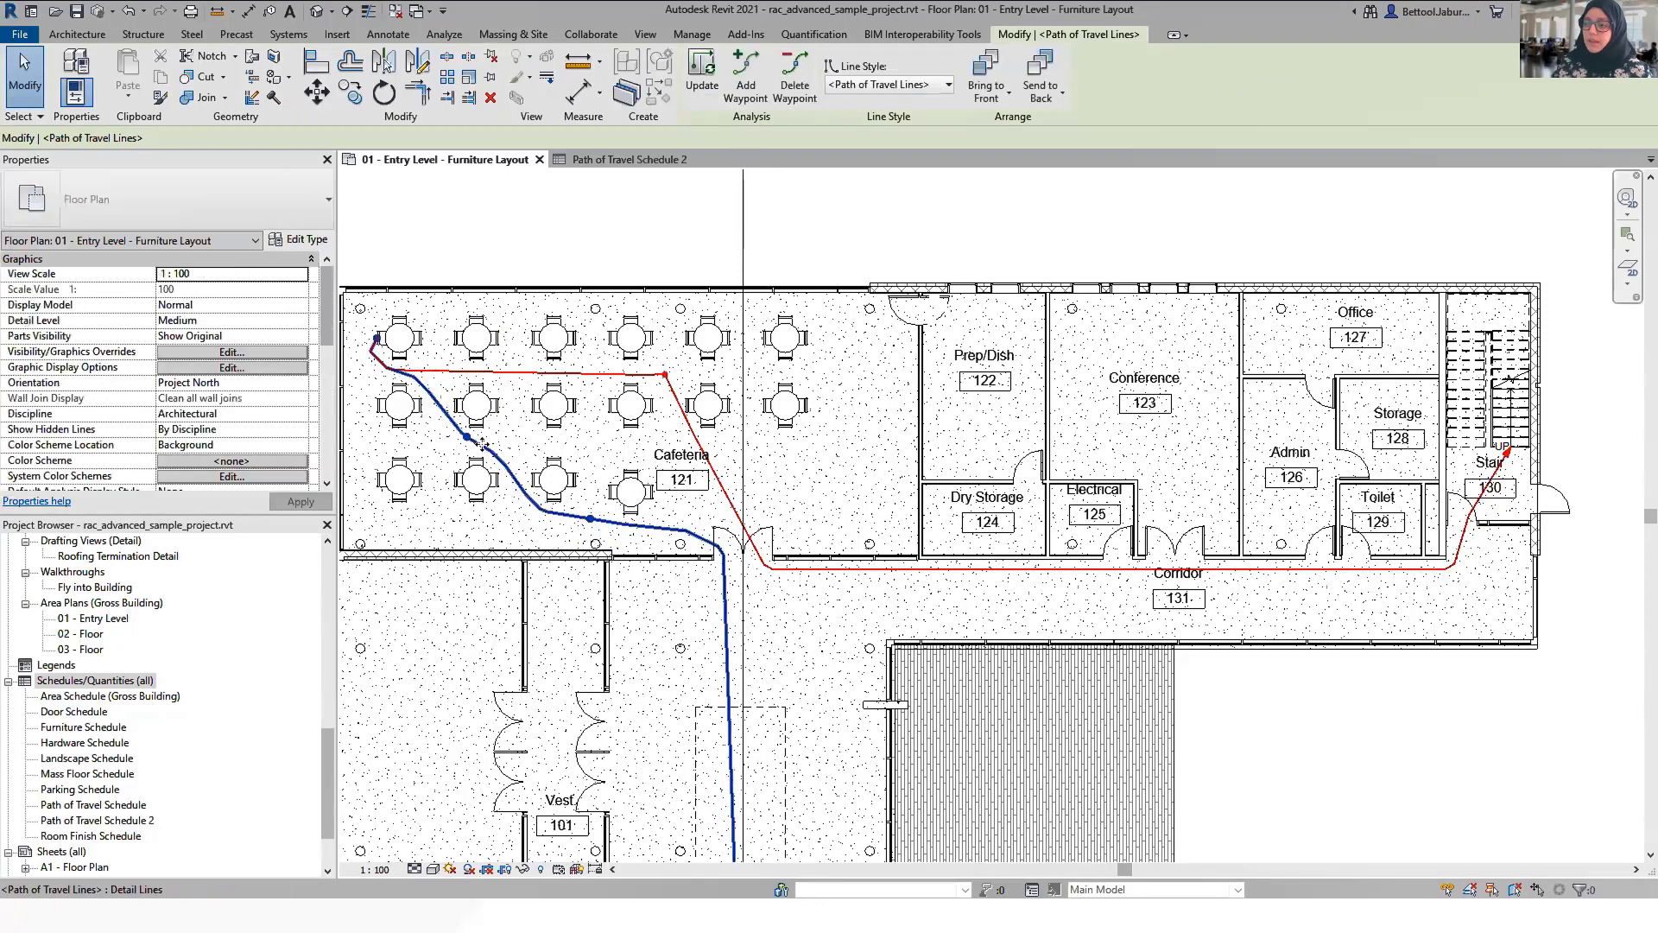
pyautogui.moveTo(467, 437); pyautogui.dragTo(372, 511)
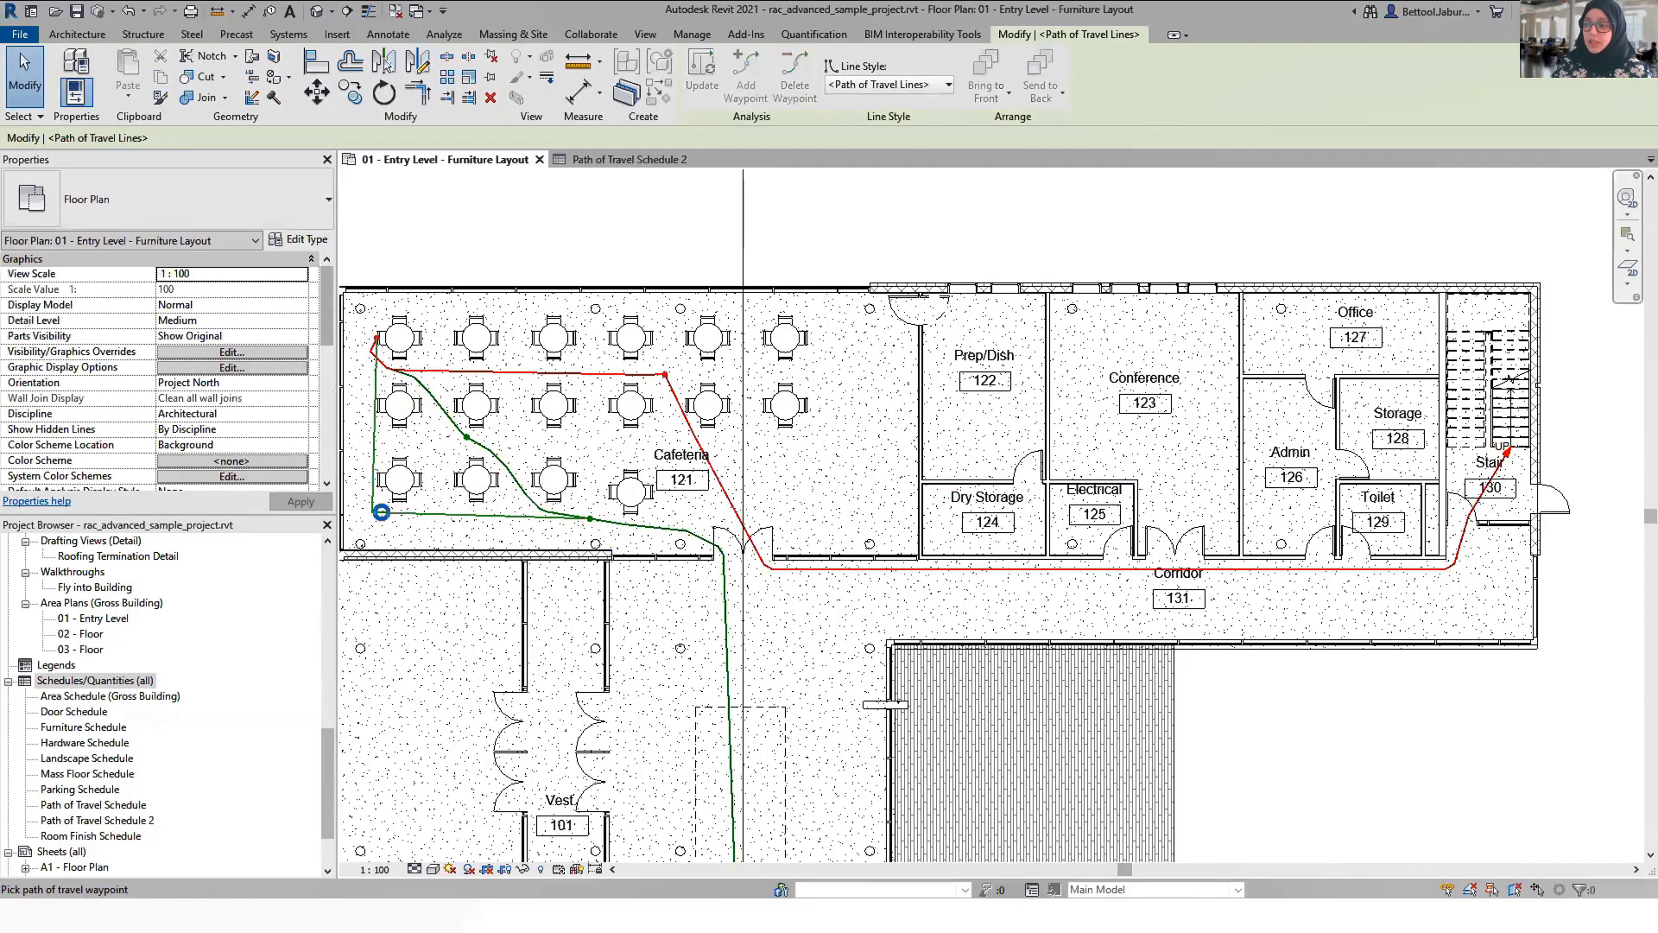
pyautogui.moveTo(591, 519); pyautogui.dragTo(576, 523)
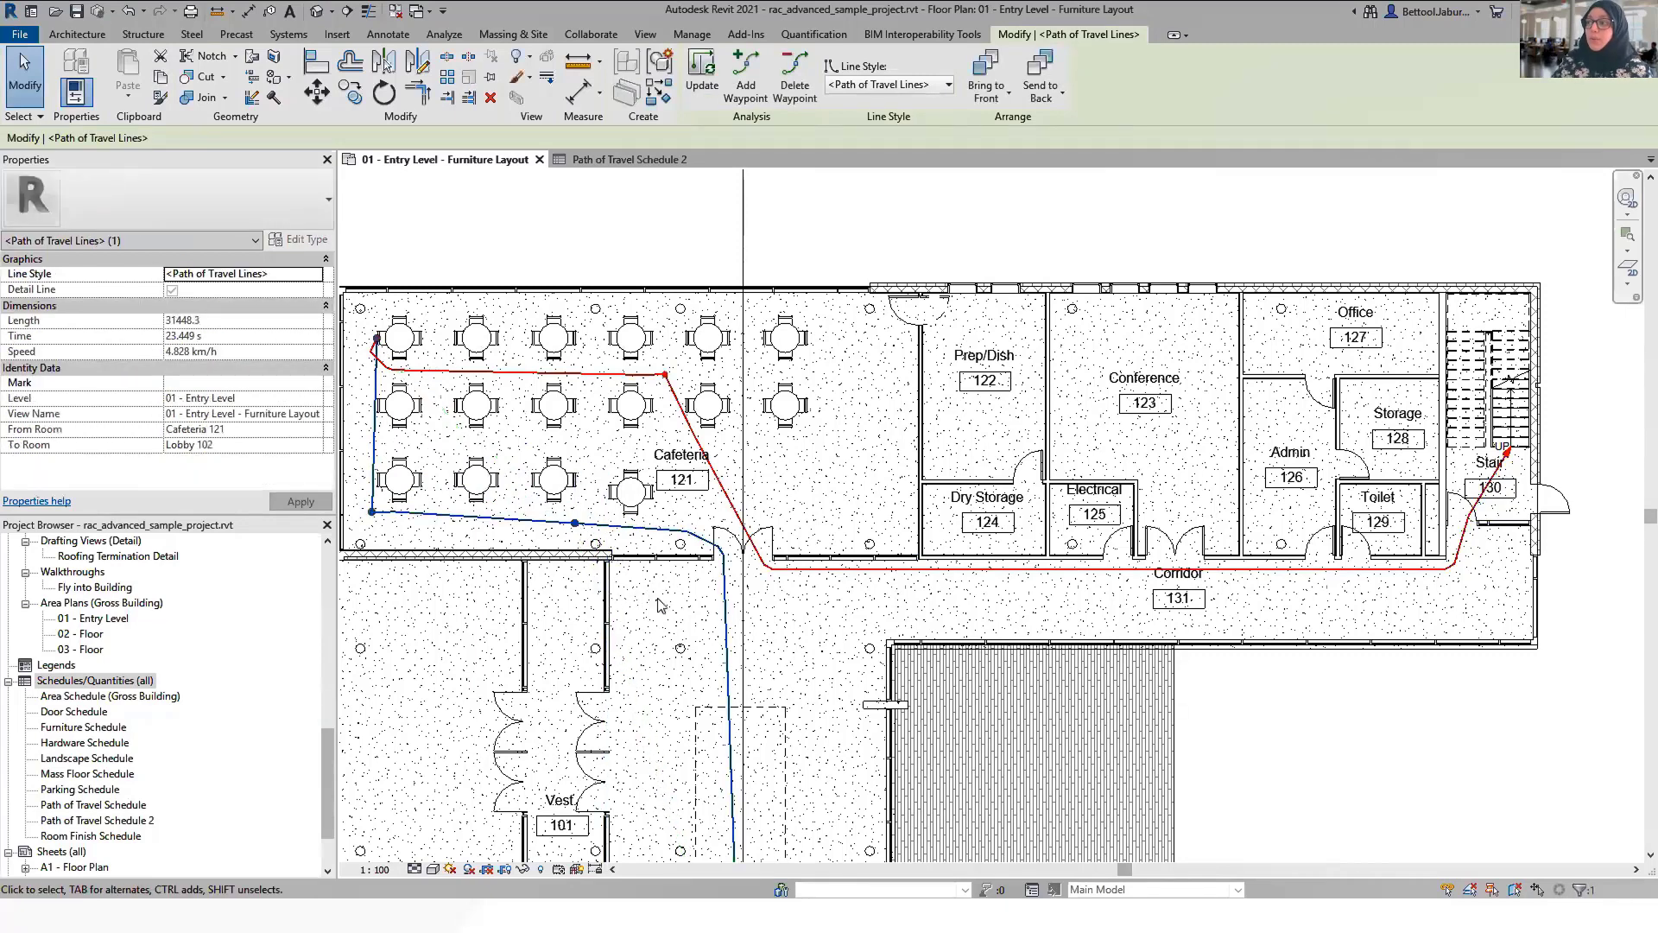
# Delete the Lobby path's second waypoint below the bottom table row and deselect the path.
pyautogui.click(795, 82)
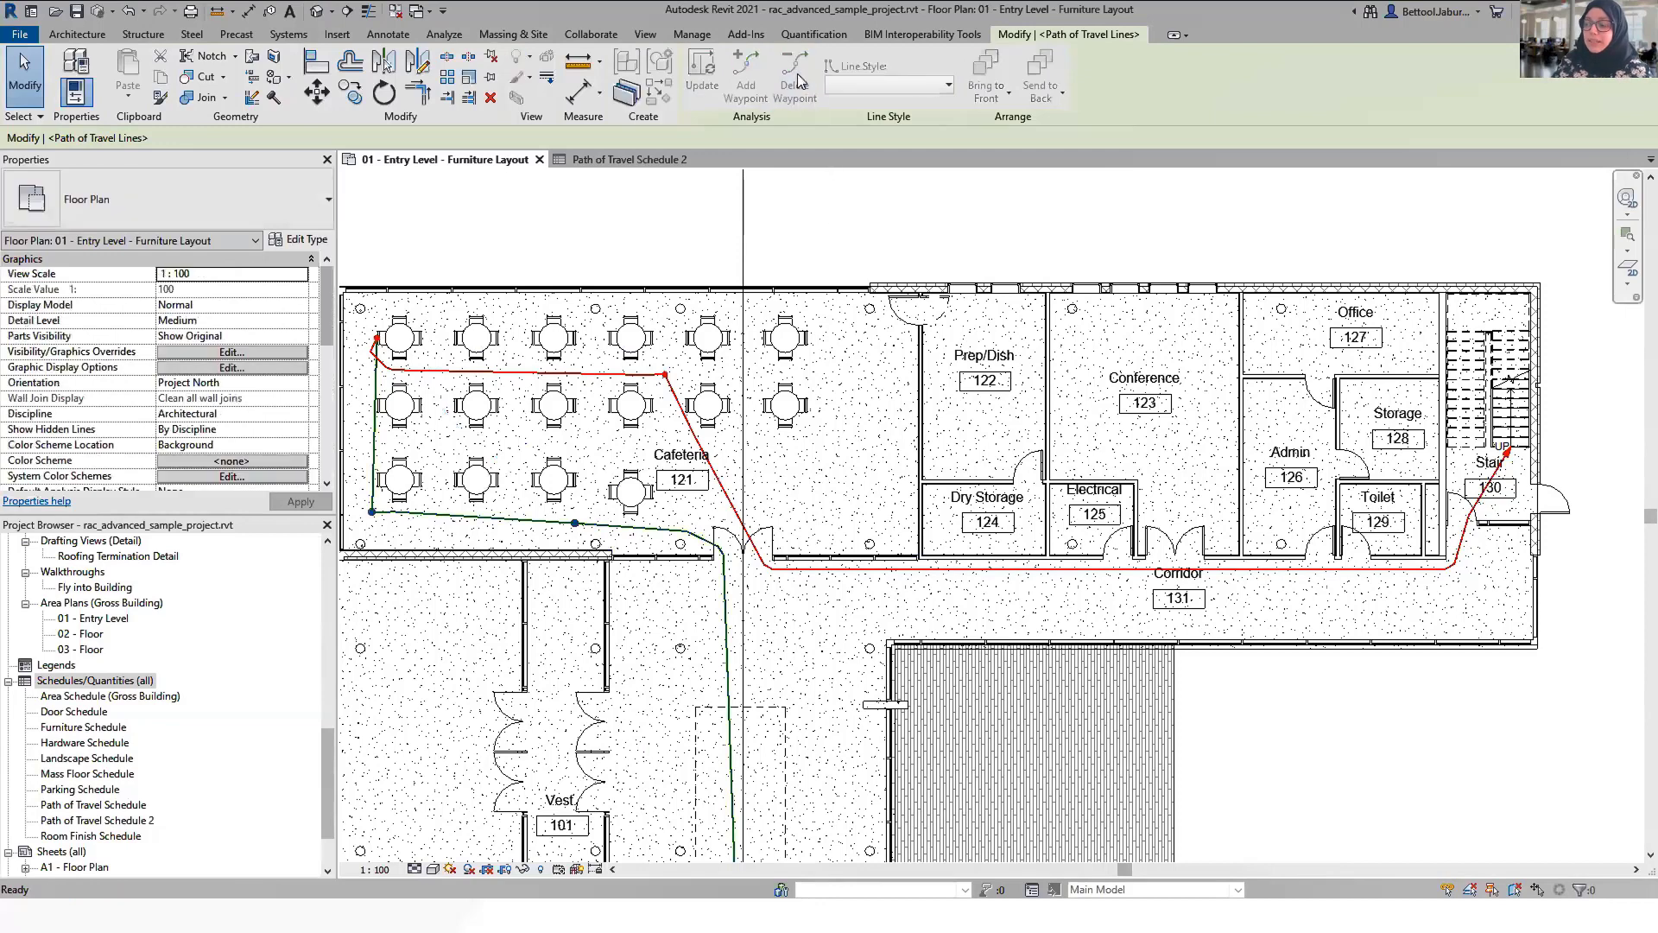
pyautogui.click(577, 523)
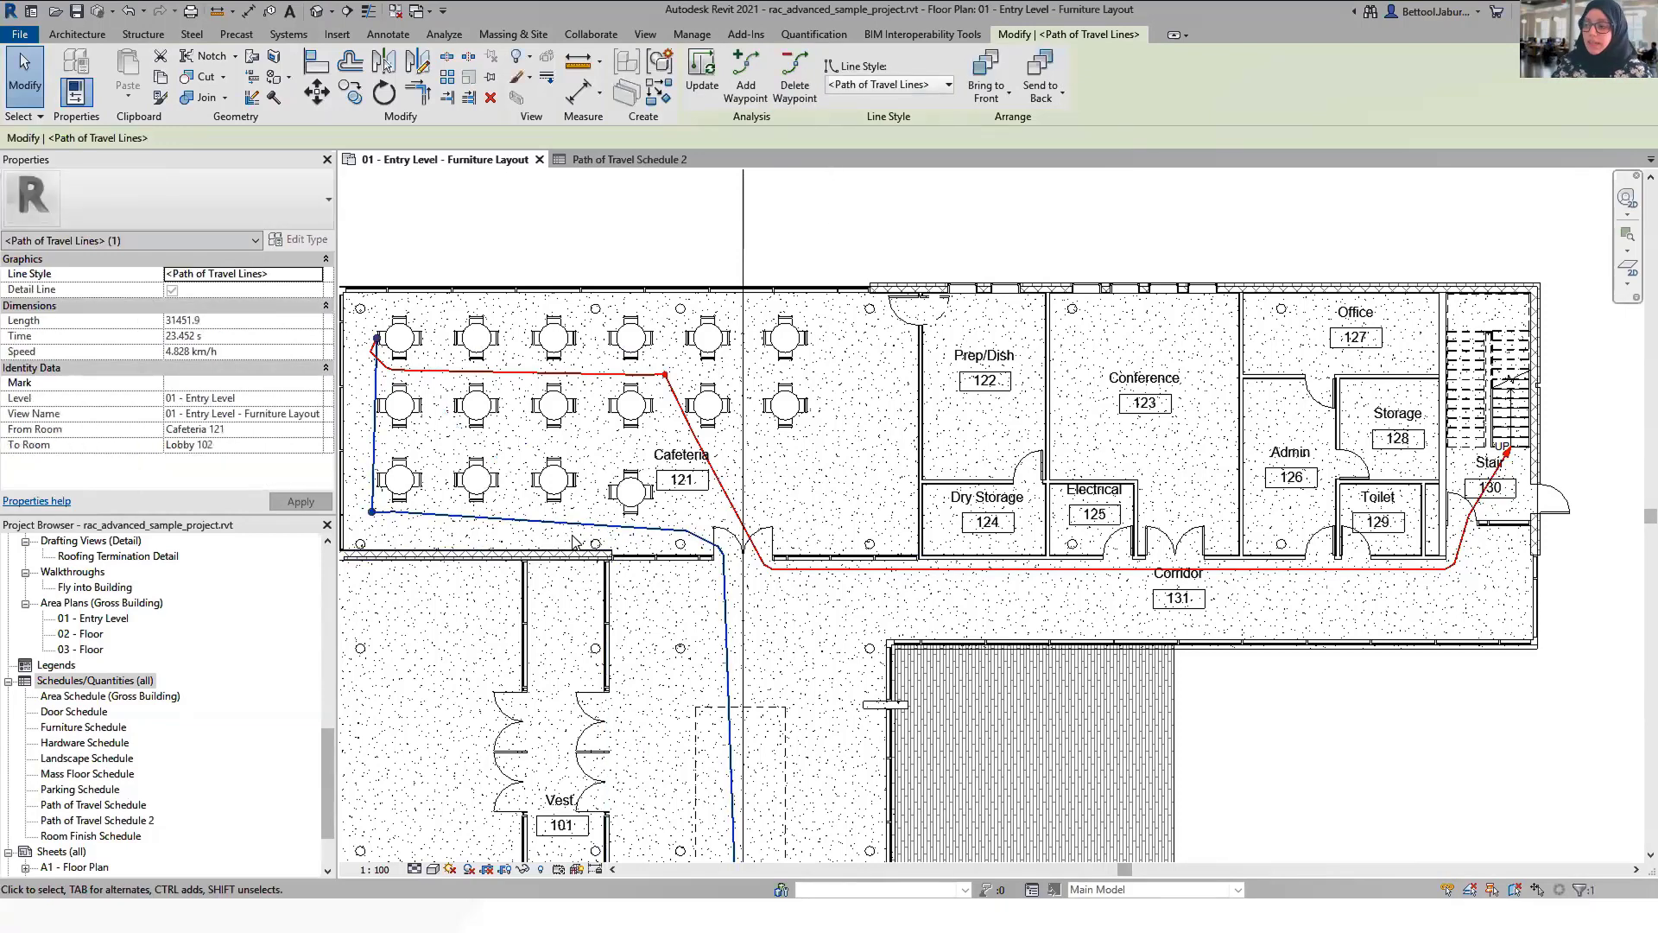
pyautogui.click(840, 245)
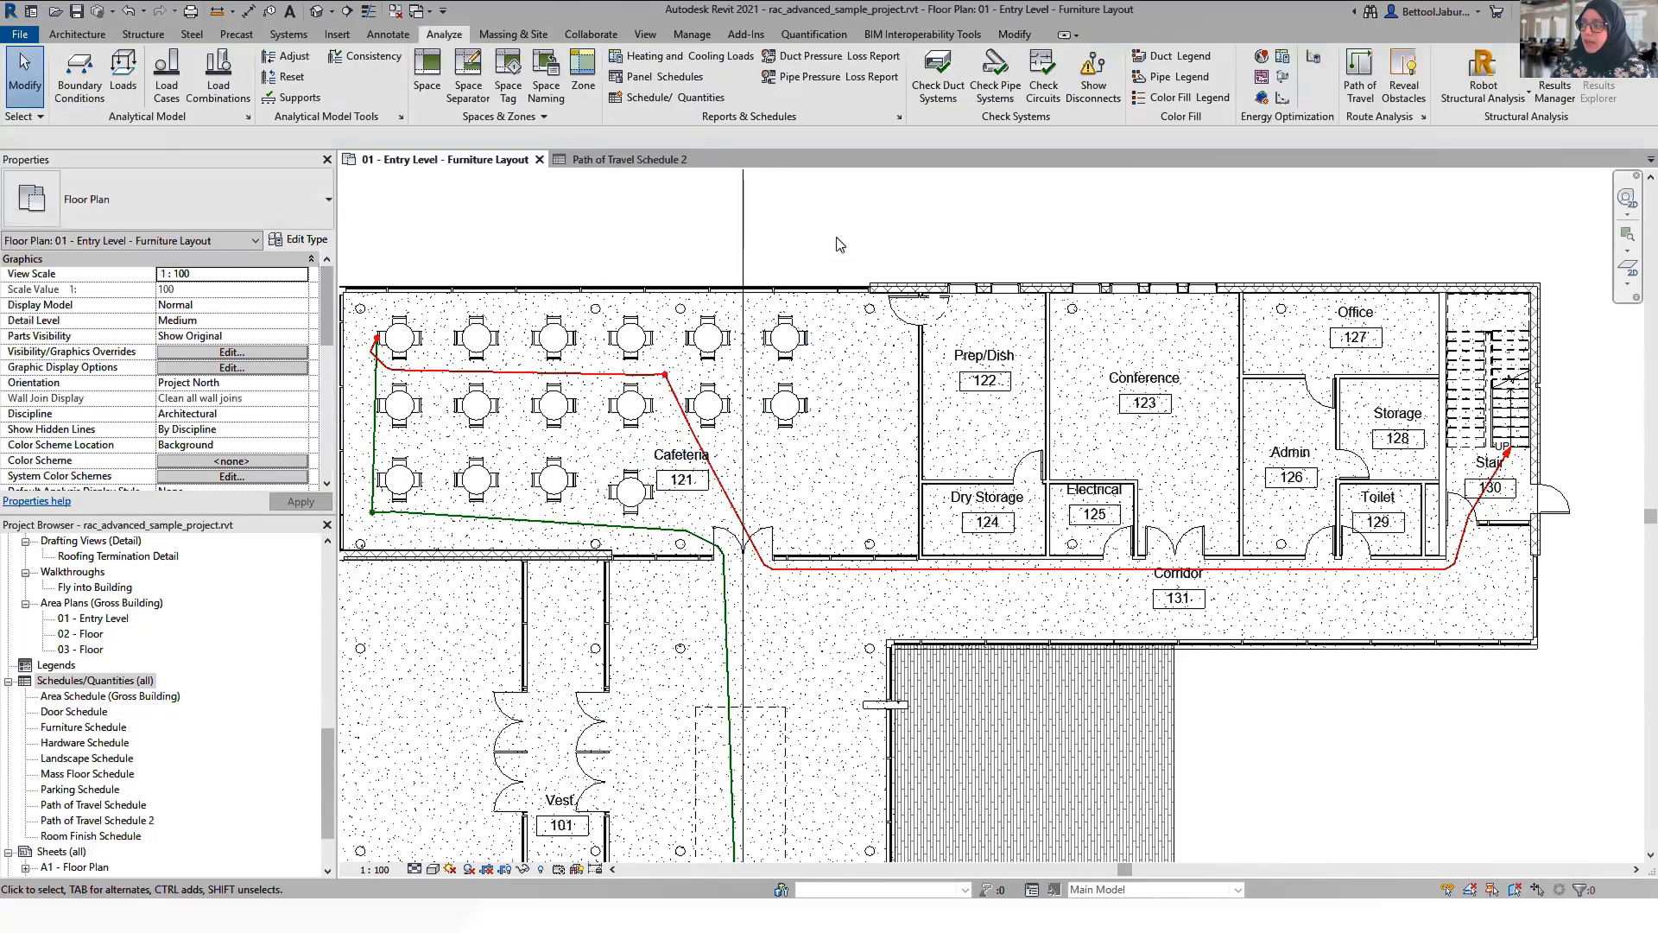
# Examine the Route Analysis Settings for the model categories ignored as obstacles and the analysis zone heights, without changing them.
pyautogui.click(1425, 117)
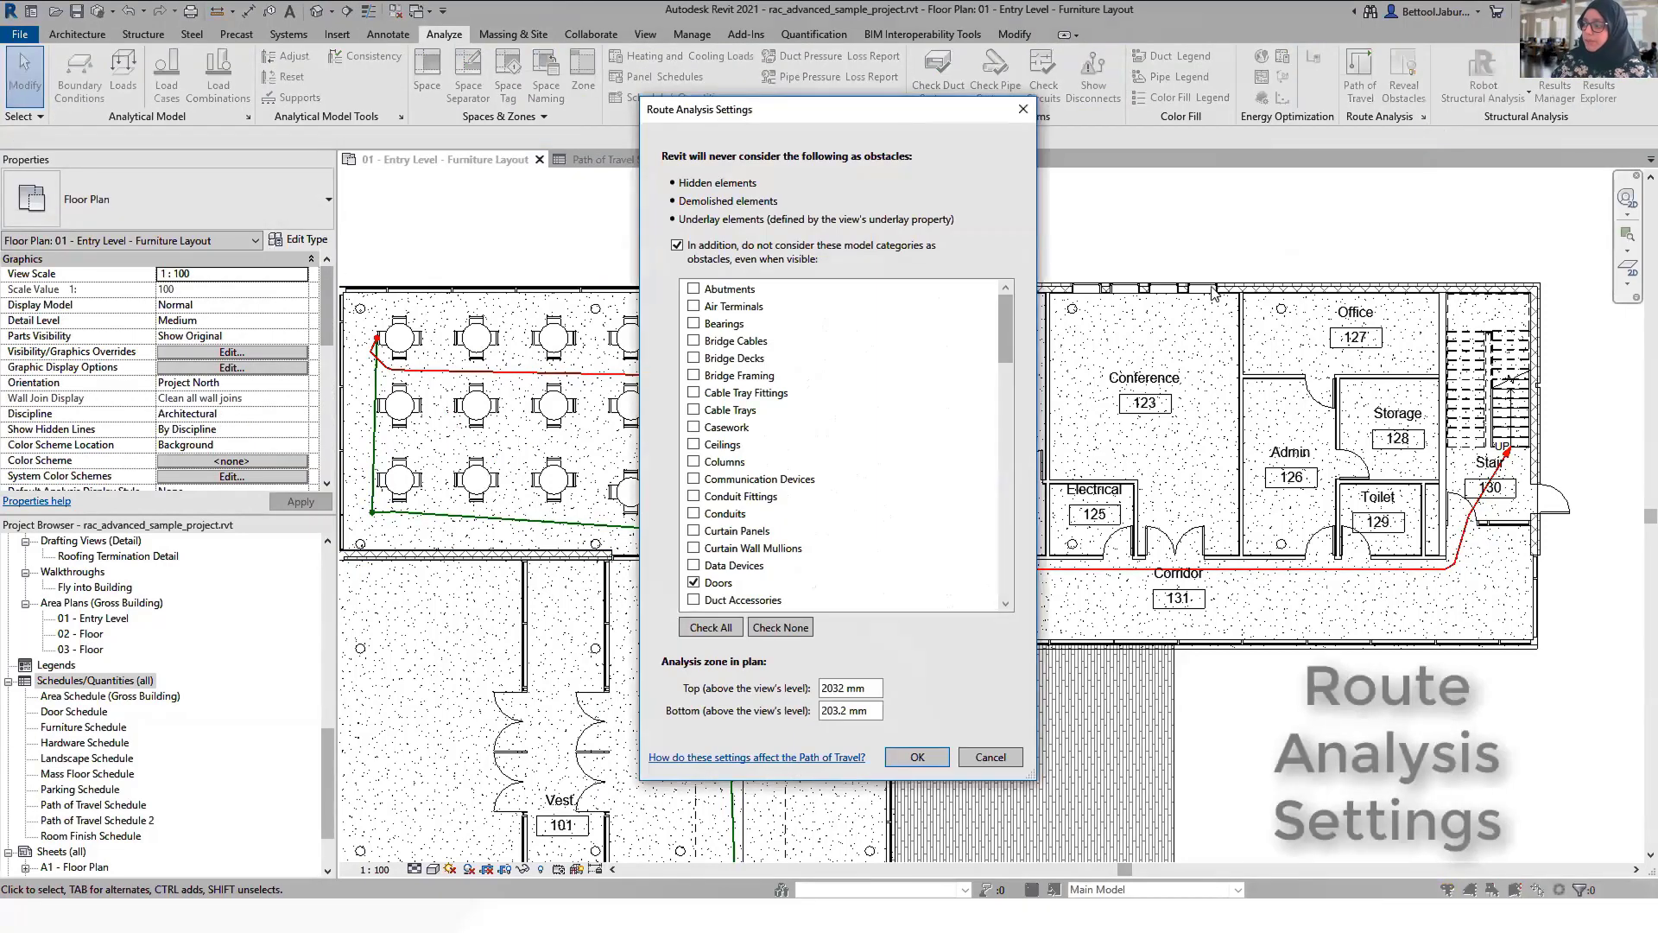
pyautogui.moveTo(1009, 319); pyautogui.dragTo(1012, 567)
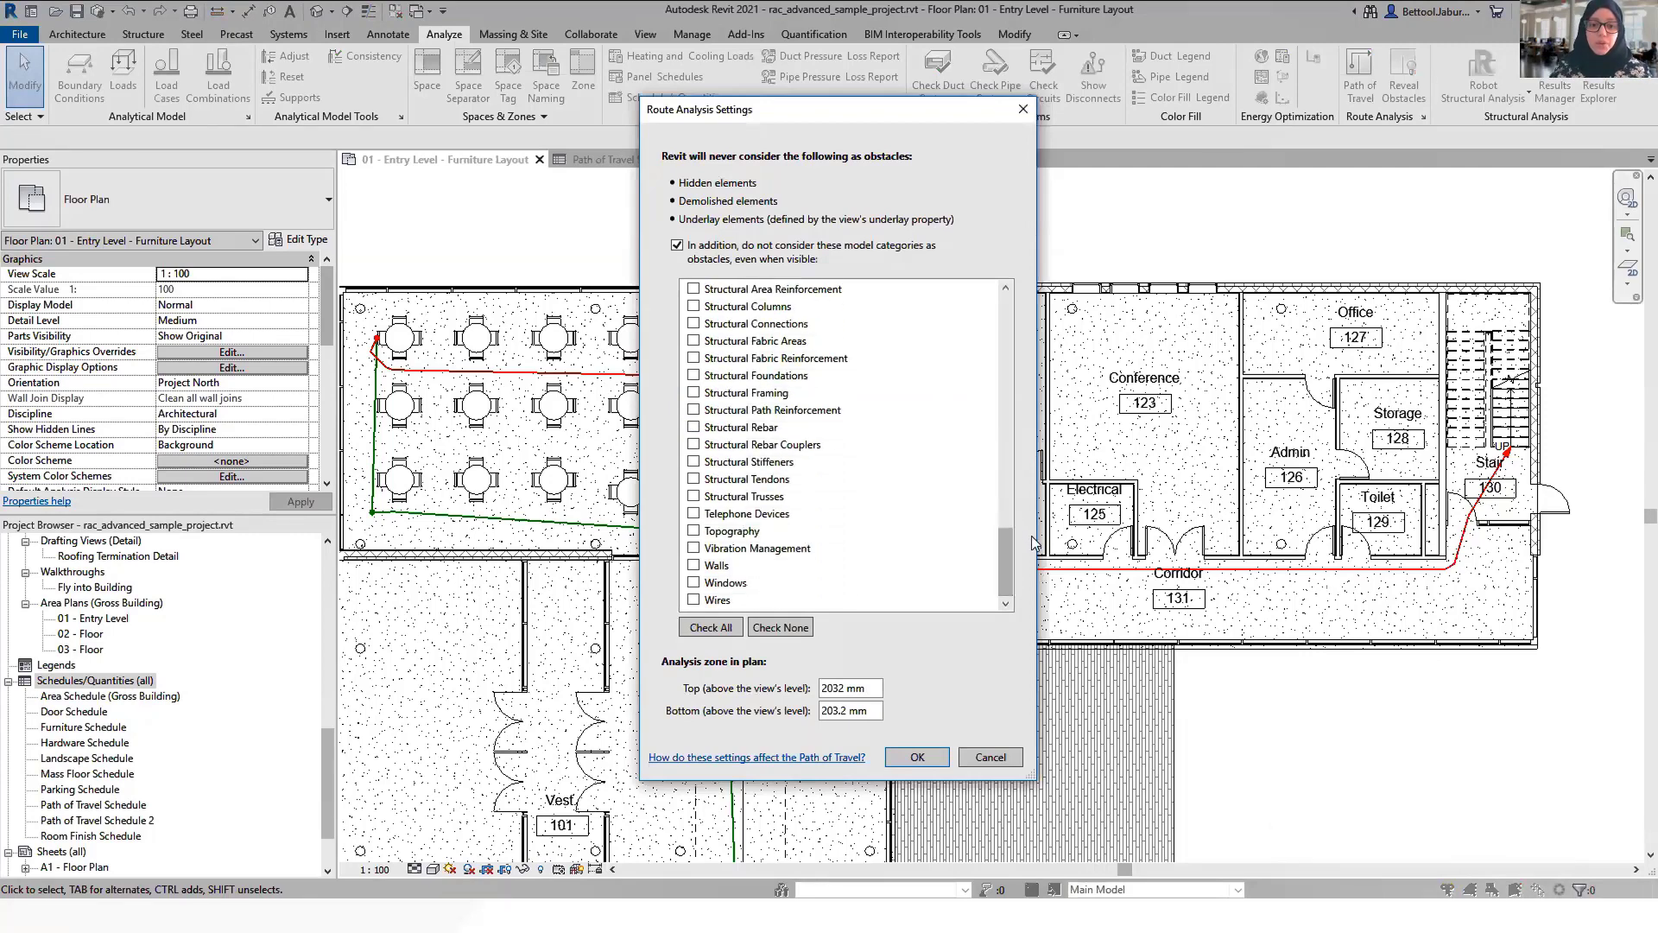
pyautogui.click(1004, 762)
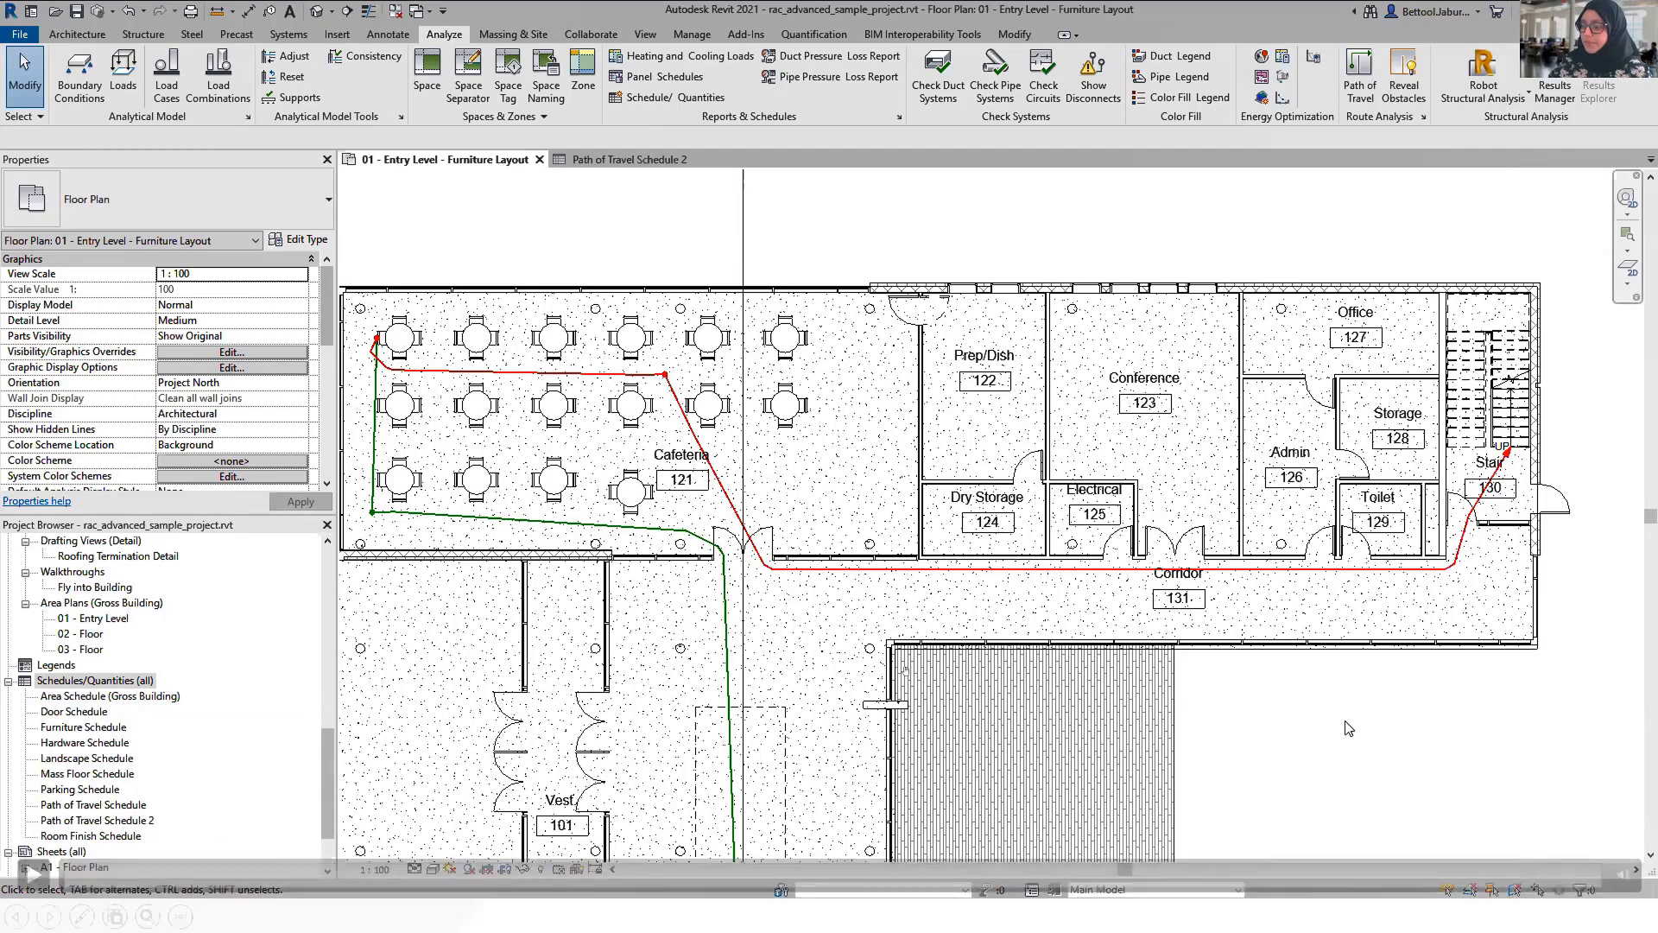
pyautogui.press('Right')
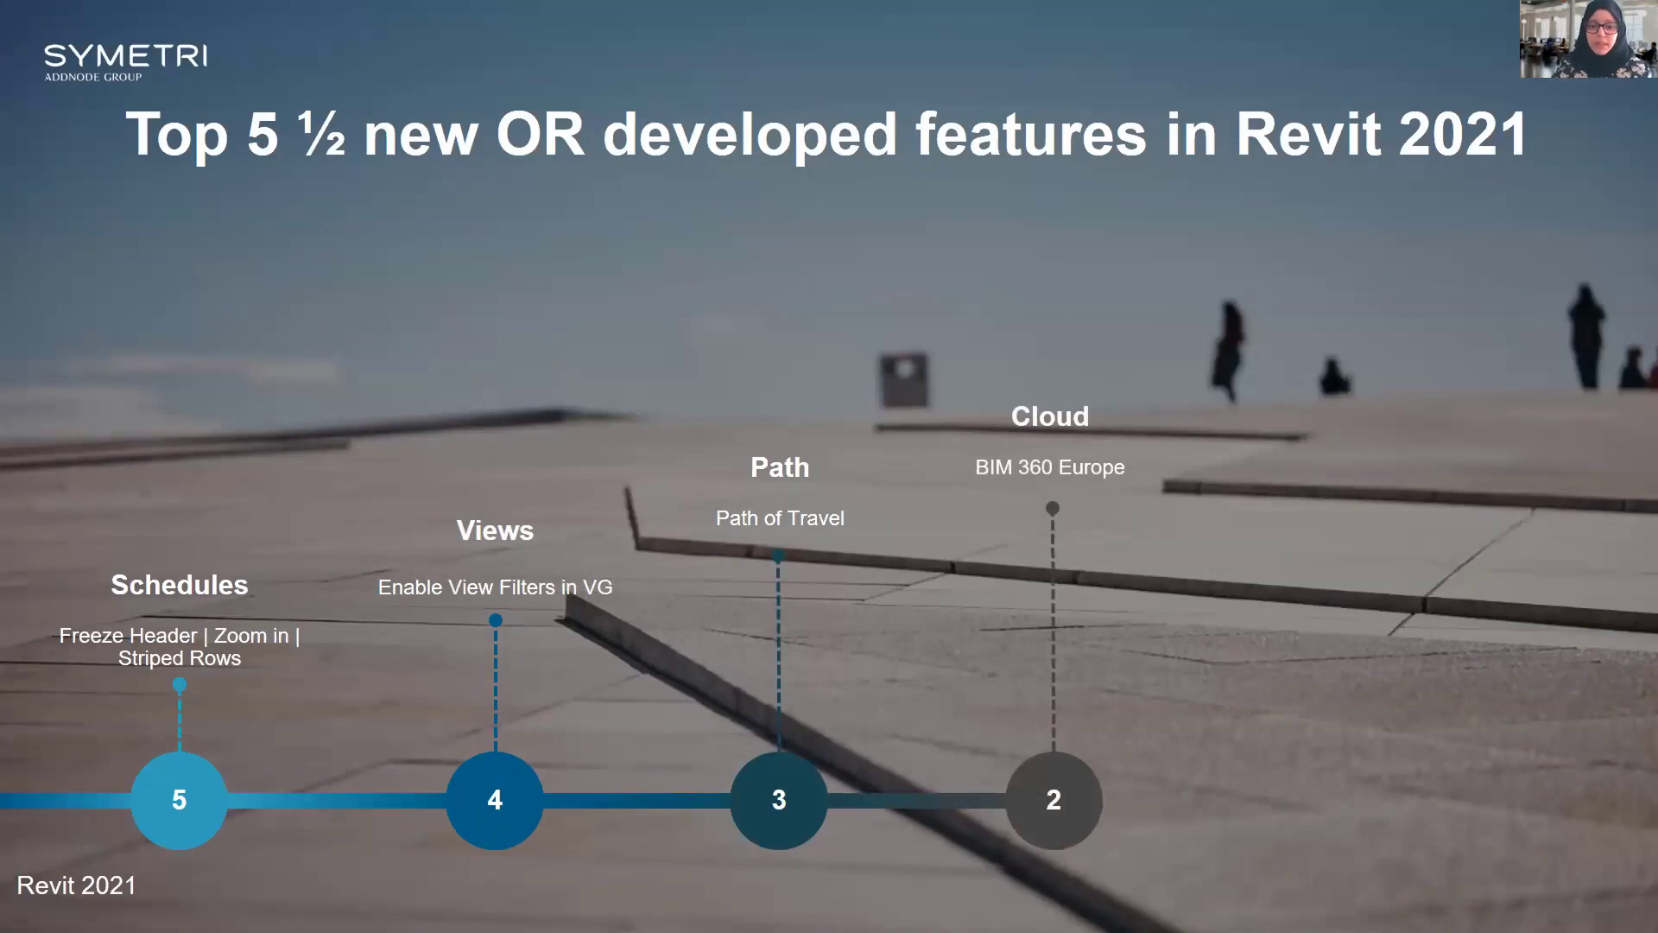
pyautogui.click(971, 488)
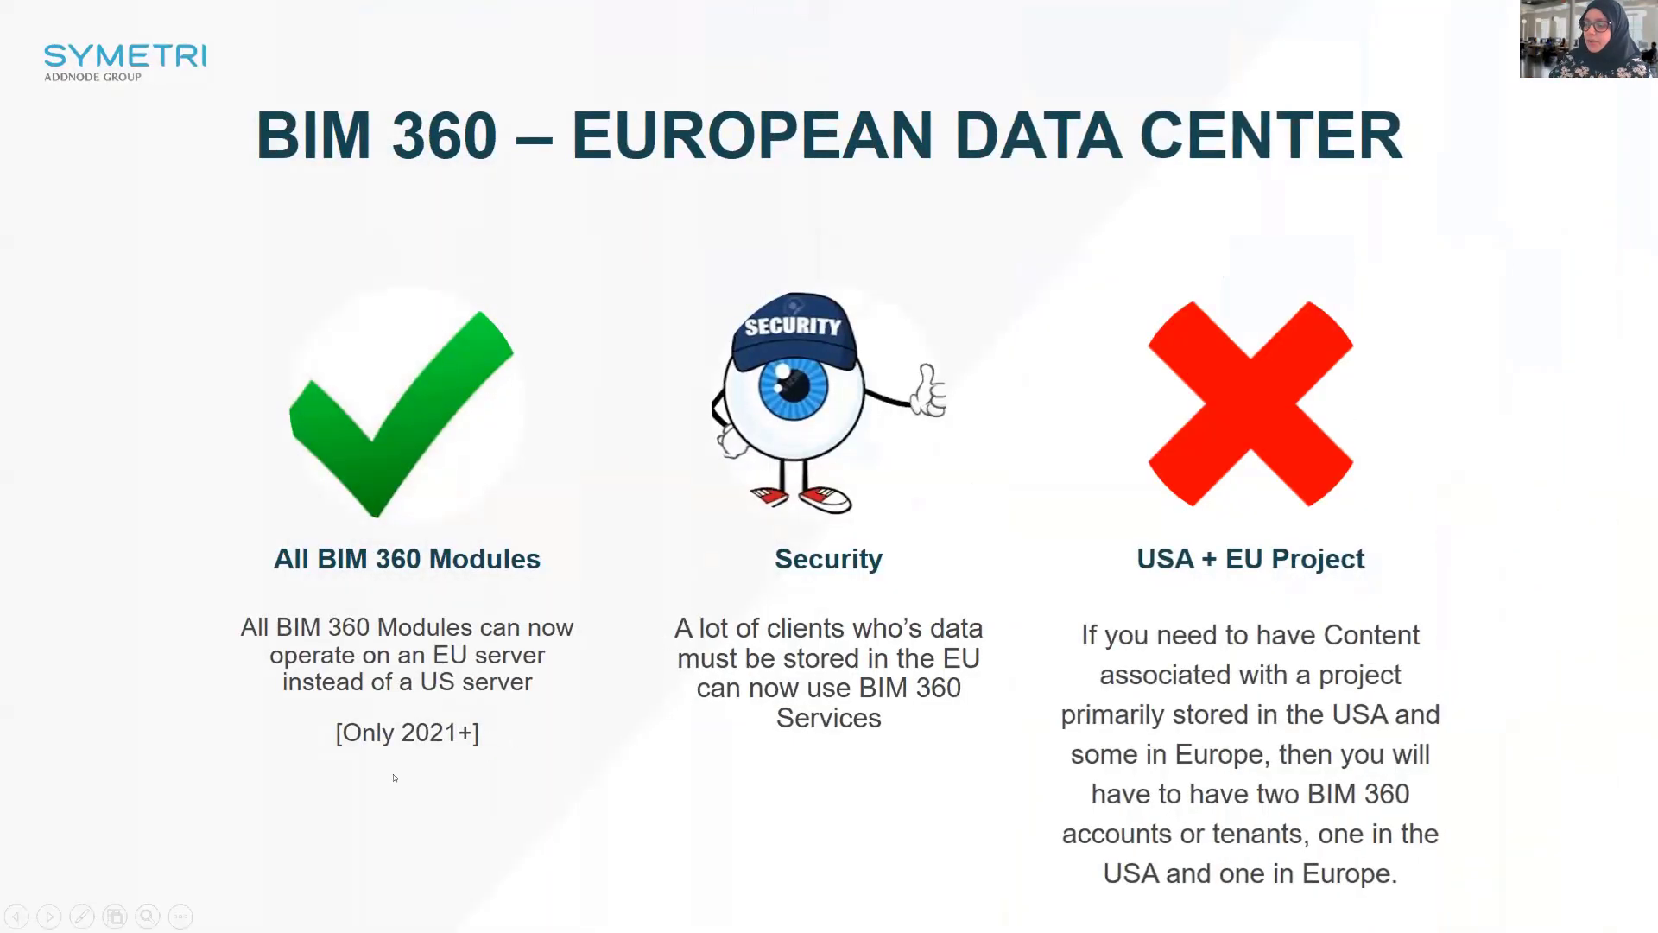